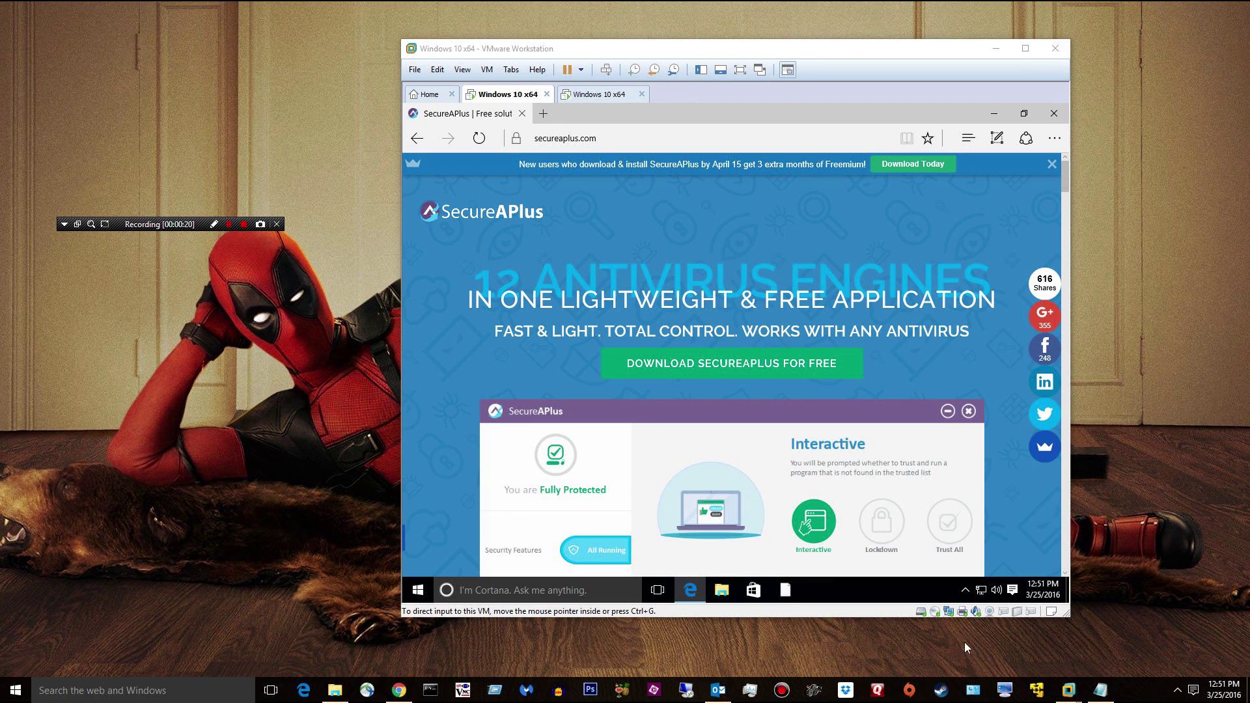
Step: Check the host's hidden background apps, then dismiss the list
{"action": "left_click", "coordinate": [1178, 691]}
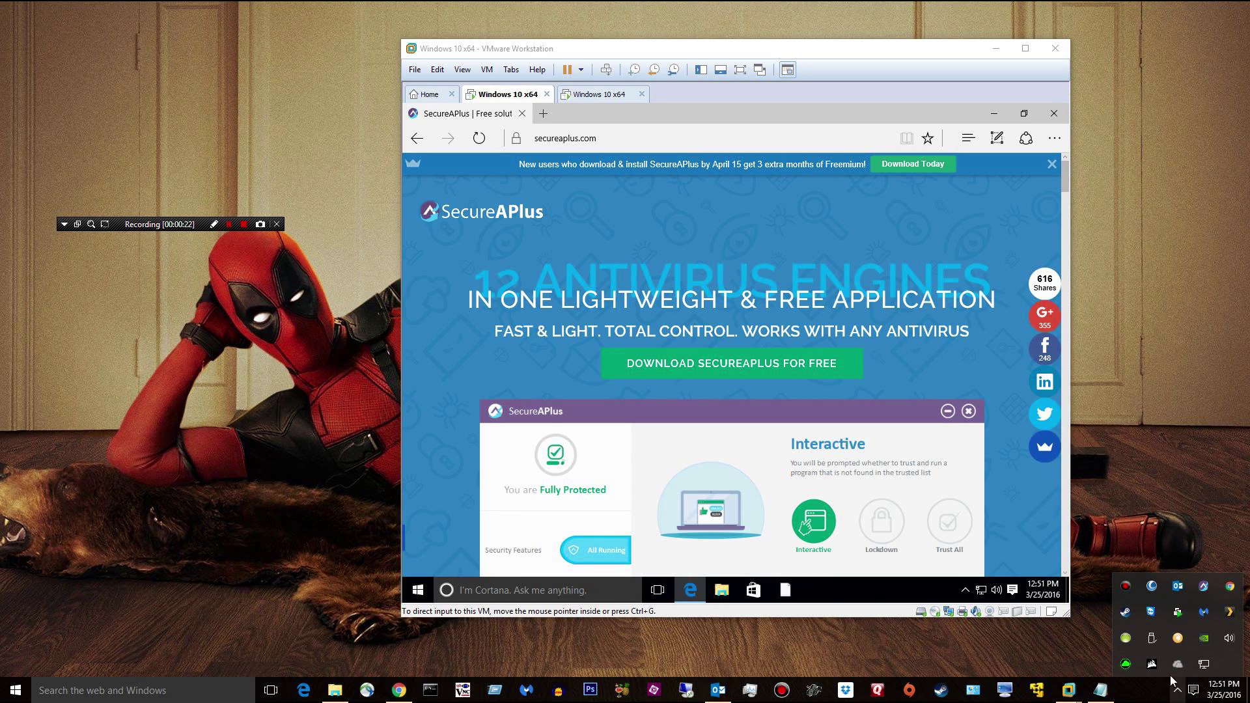
{"action": "mouse_move", "coordinate": [1206, 617]}
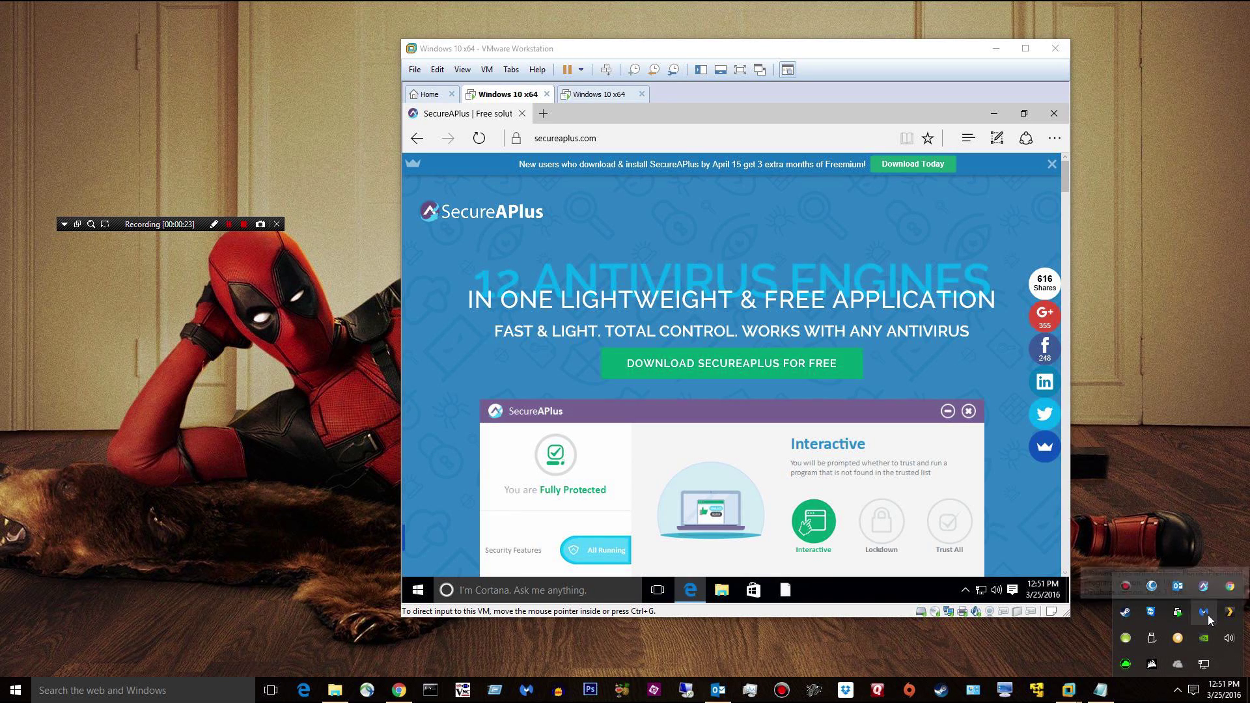
{"action": "left_click", "coordinate": [1178, 408]}
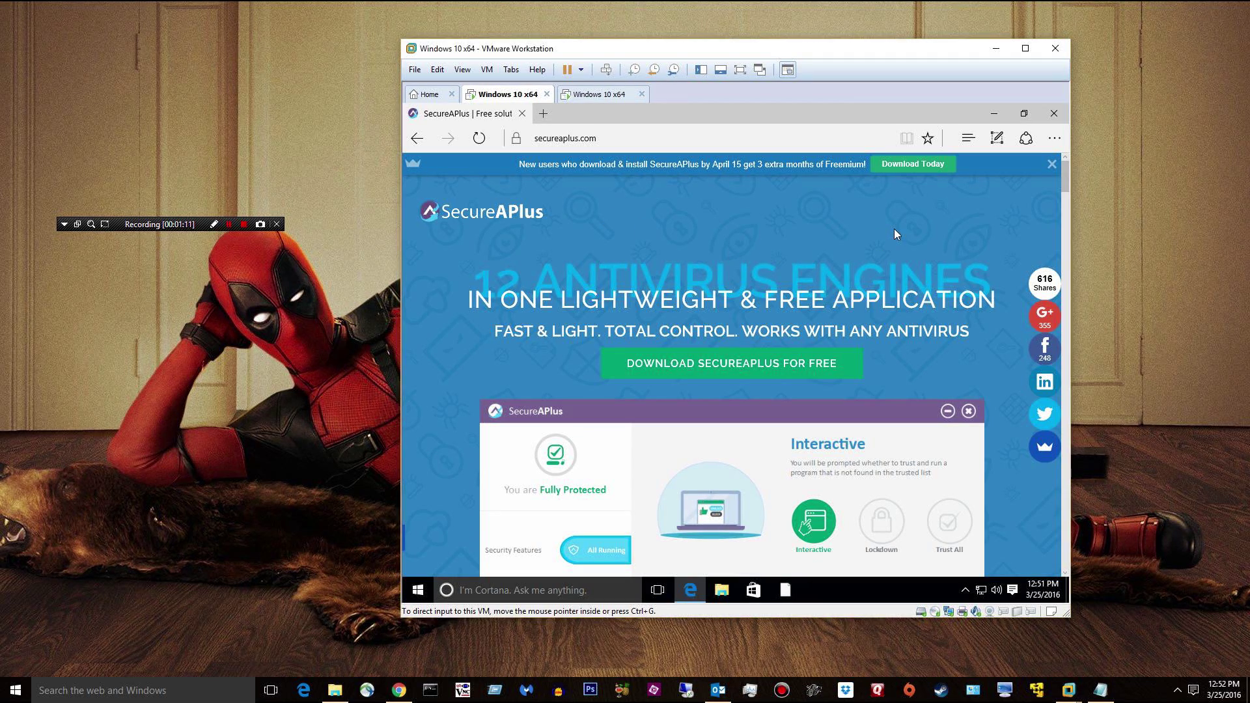
Step: Browse the SecureAPlus page and choose Download Today to reach the thank-you page
{"action": "scroll", "coordinate": [896, 236], "scroll_direction": "down", "scroll_amount": 3}
{"action": "scroll", "coordinate": [895, 235], "scroll_direction": "down", "scroll_amount": 5}
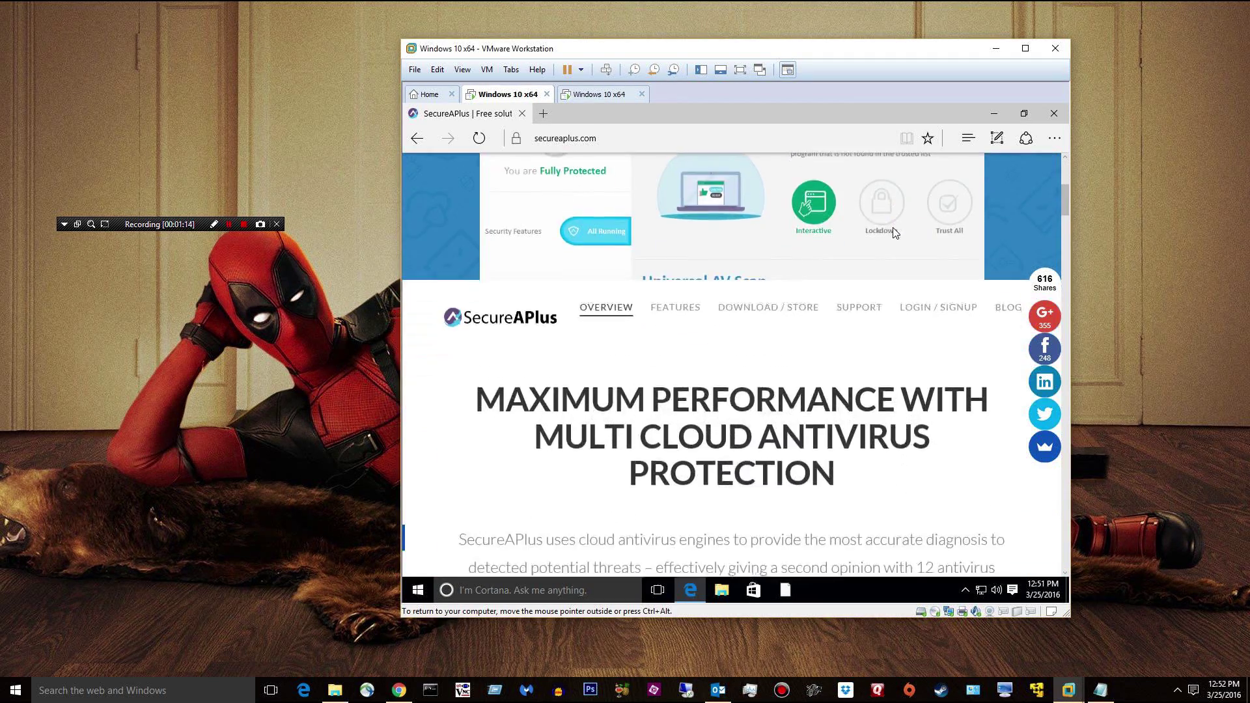
{"action": "scroll", "coordinate": [886, 226], "scroll_direction": "down", "scroll_amount": 4}
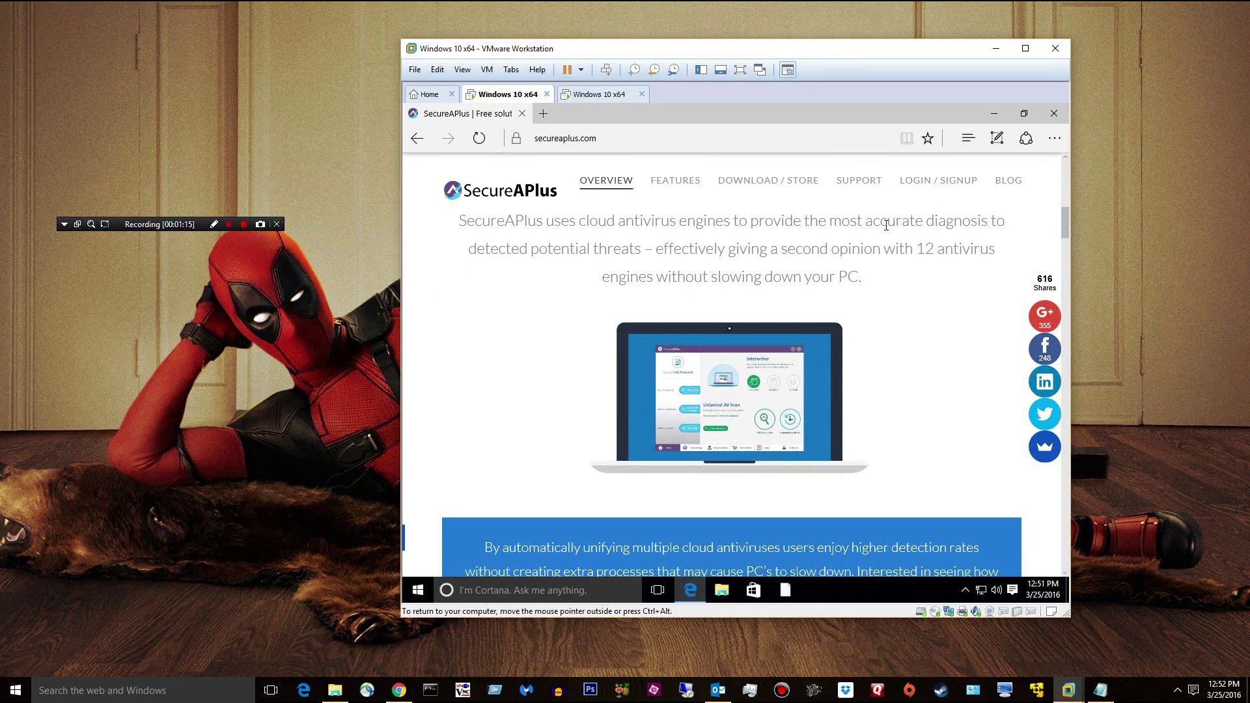
{"action": "scroll", "coordinate": [886, 228], "scroll_direction": "up", "scroll_amount": 12}
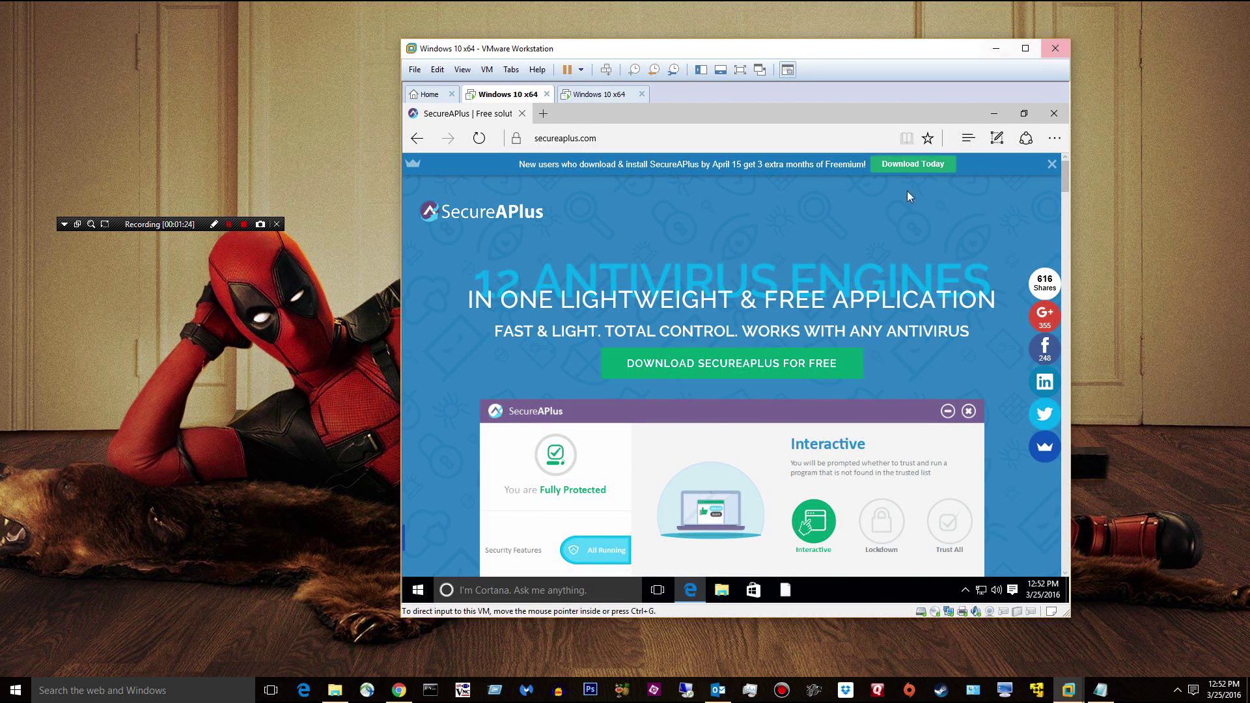
{"action": "left_click", "coordinate": [730, 370]}
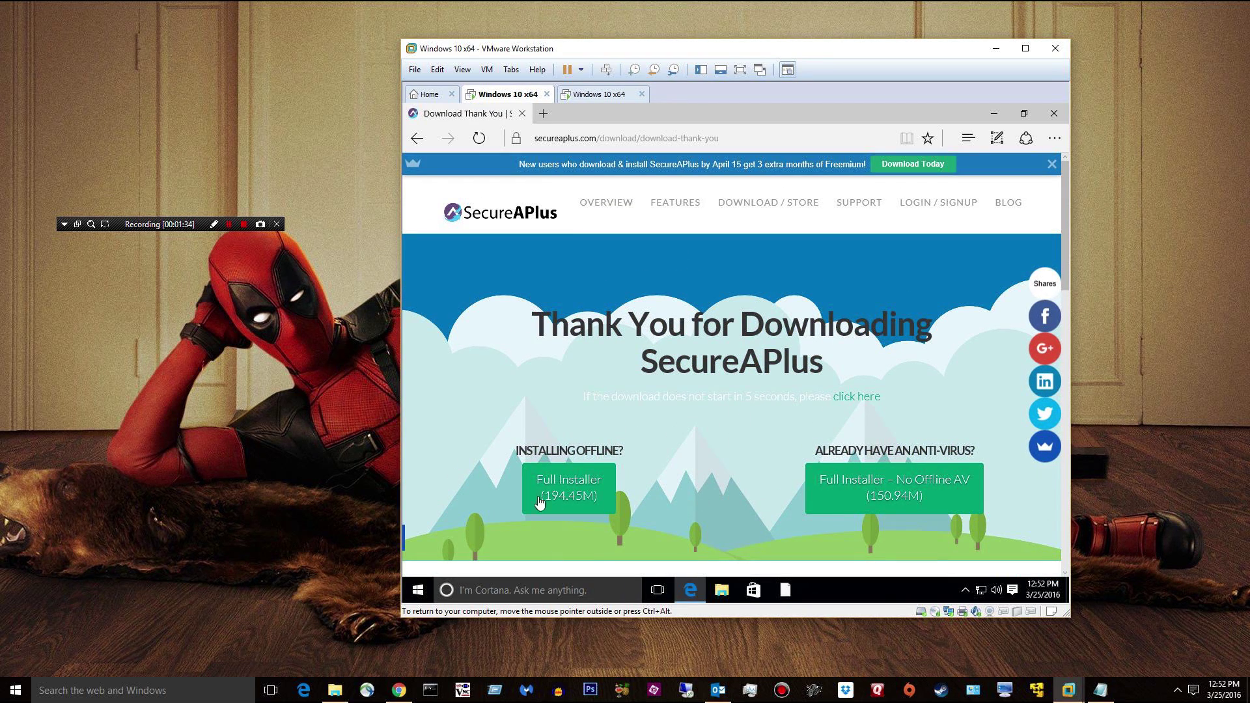
{"action": "left_click", "coordinate": [545, 495]}
{"action": "left_click", "coordinate": [993, 114]}
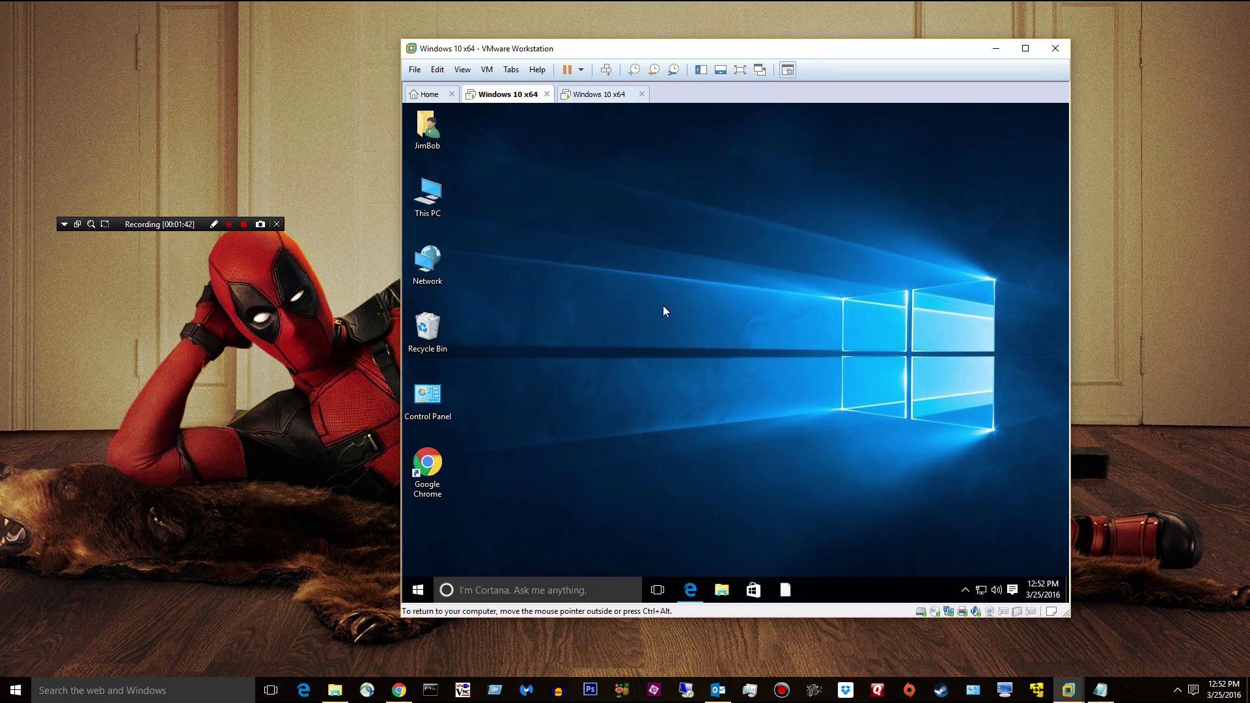
{"action": "double_click", "coordinate": [419, 139]}
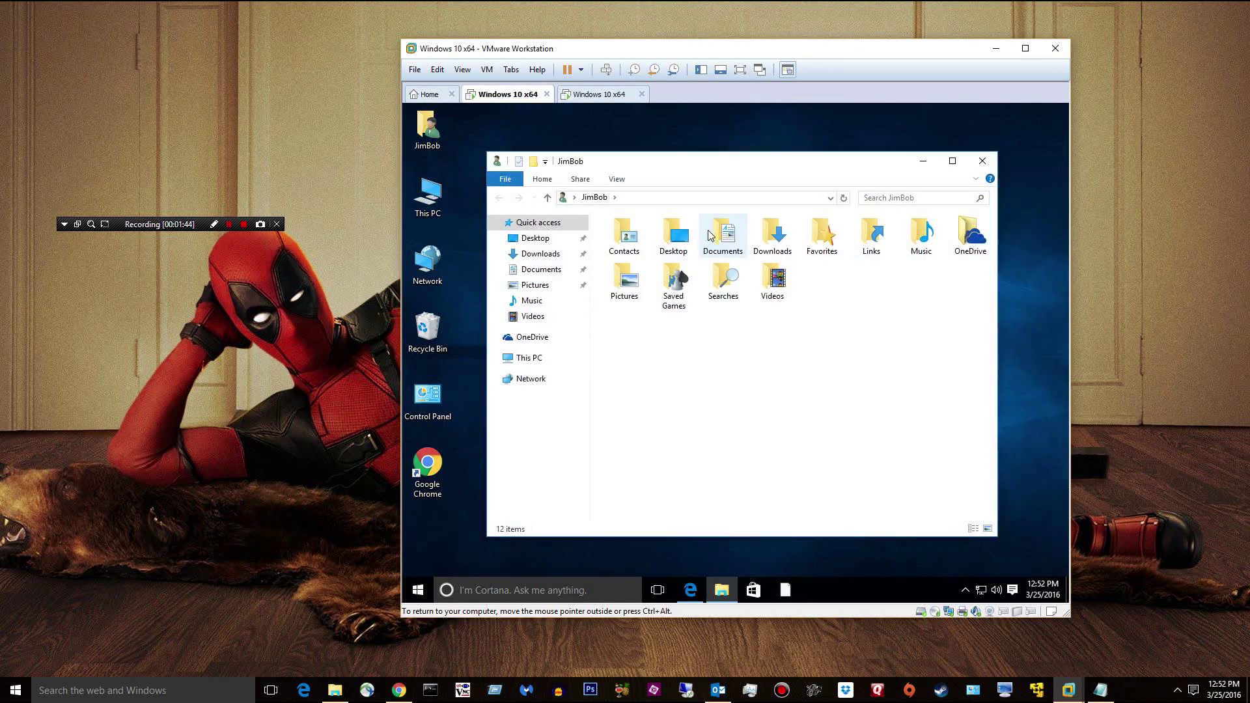
{"action": "double_click", "coordinate": [769, 233]}
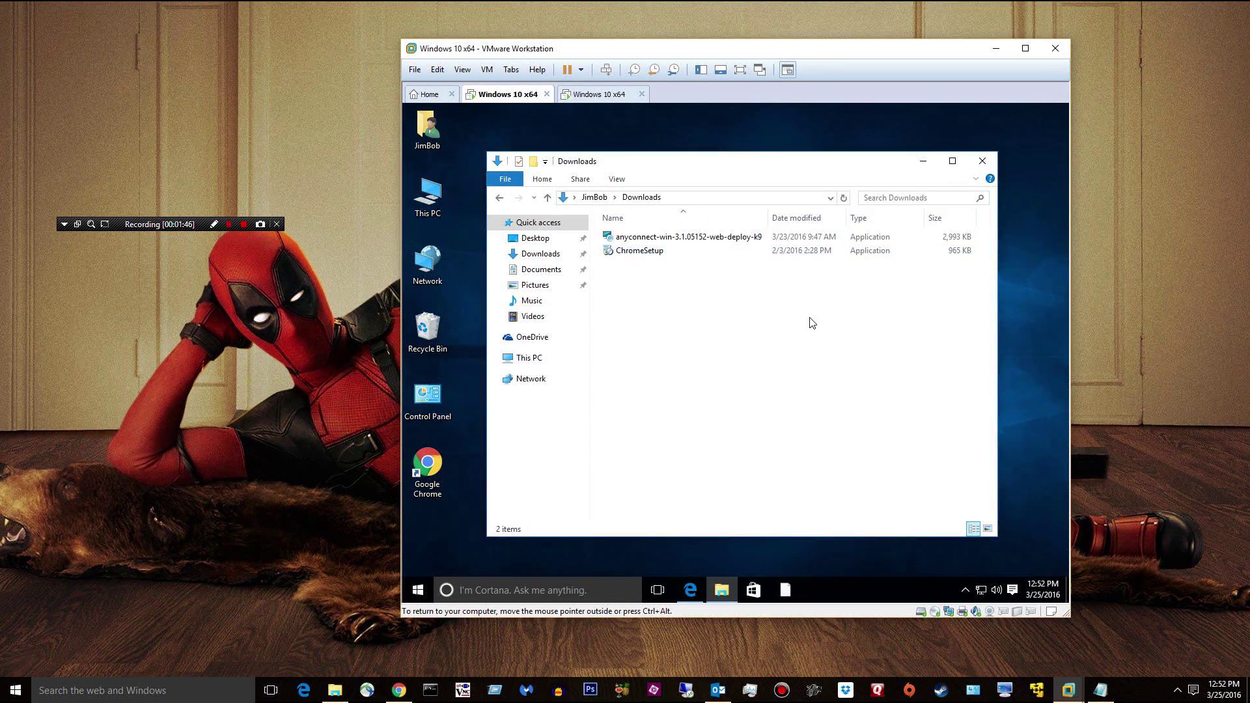
{"action": "key", "text": "alt+F4"}
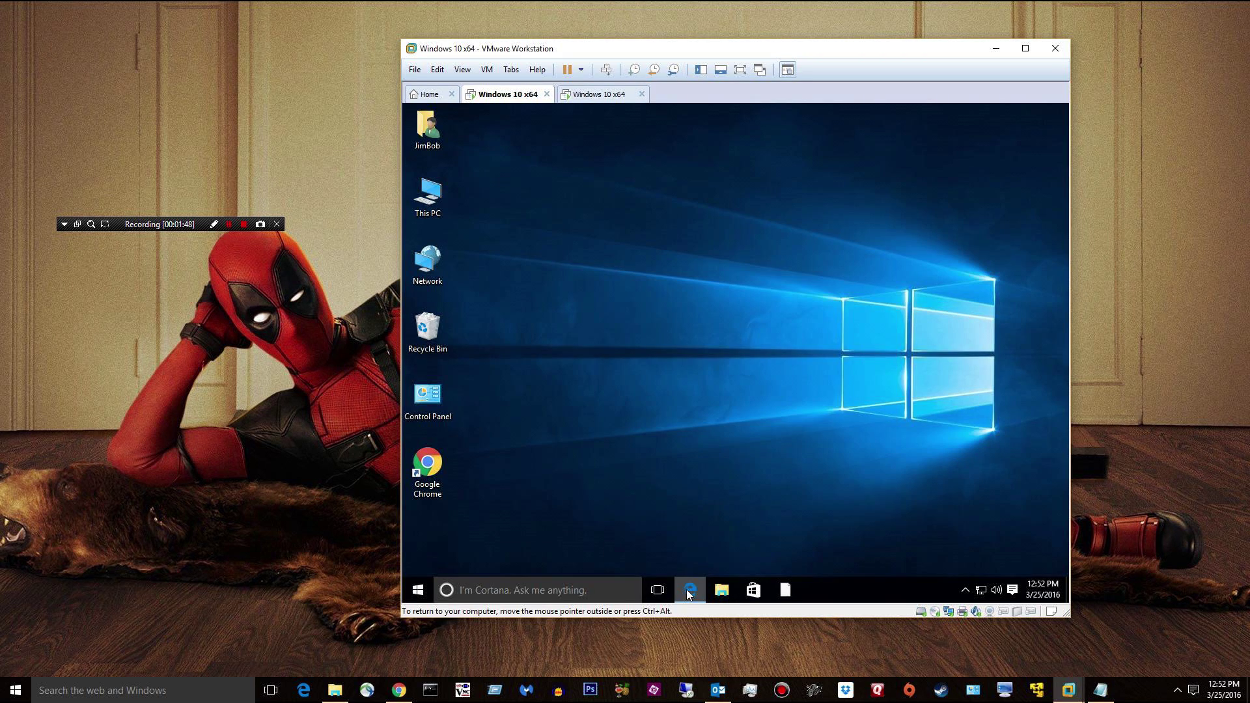
{"action": "left_click", "coordinate": [622, 96]}
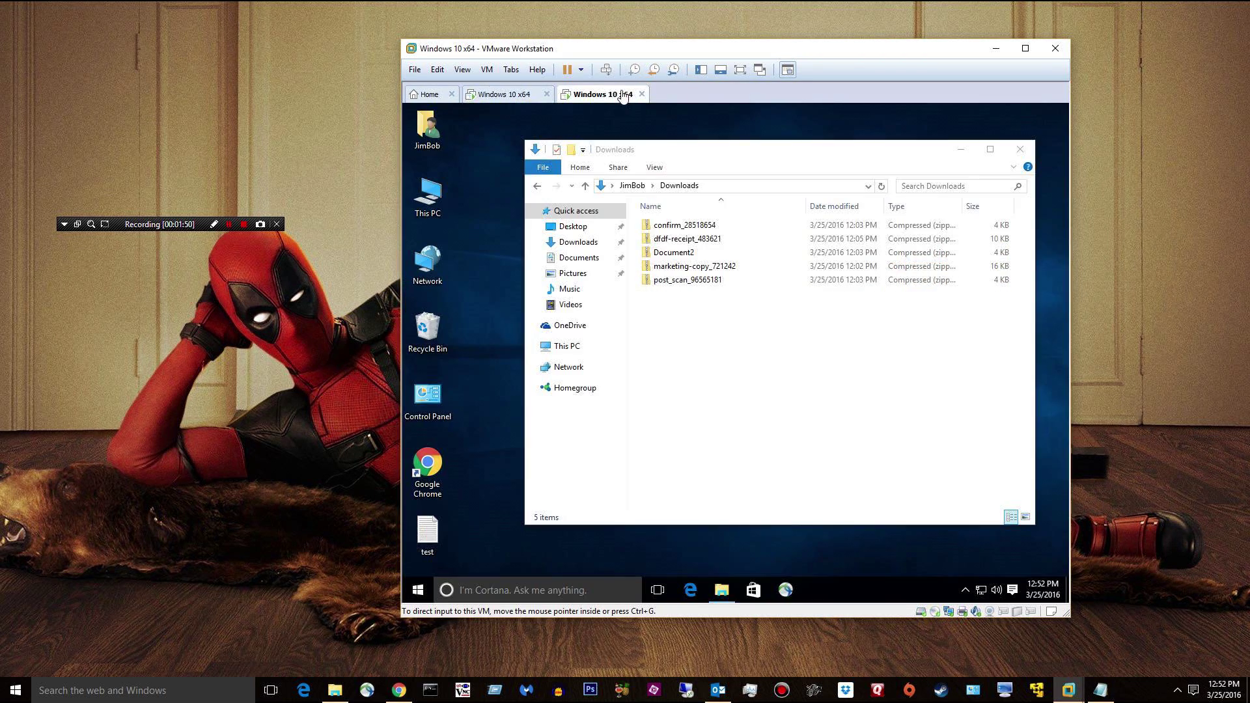
{"action": "left_click", "coordinate": [503, 97]}
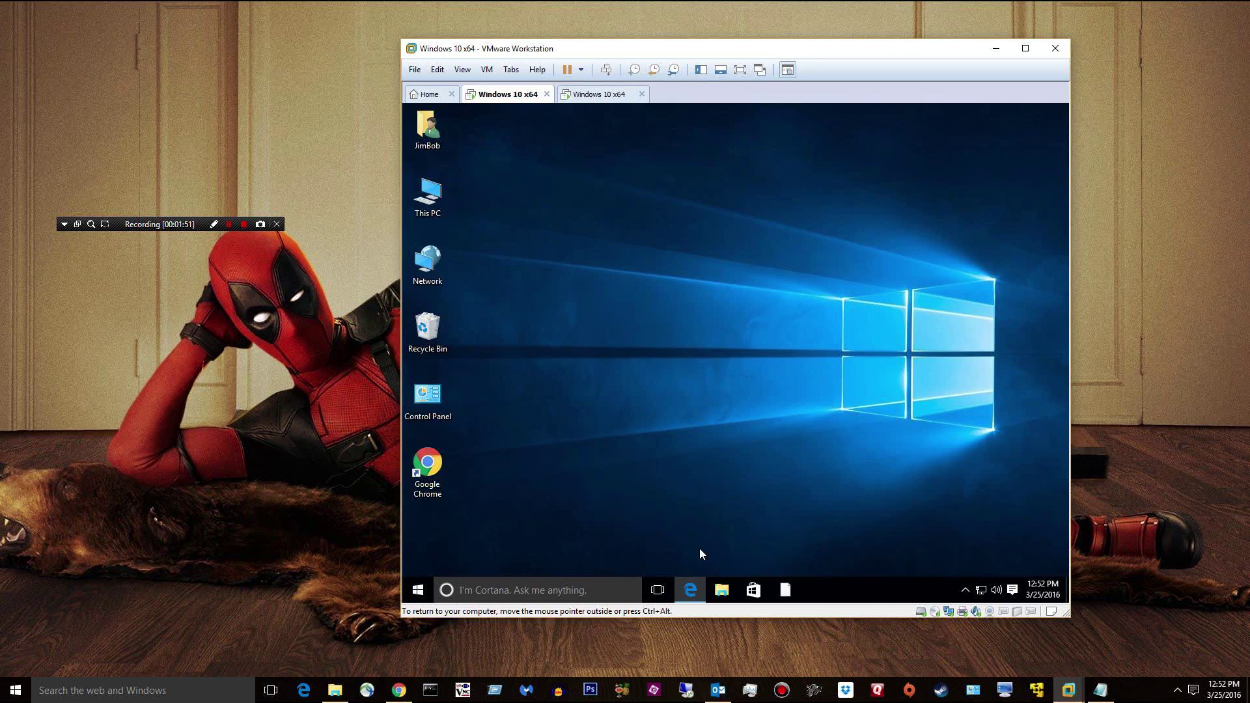
{"action": "left_click", "coordinate": [690, 590]}
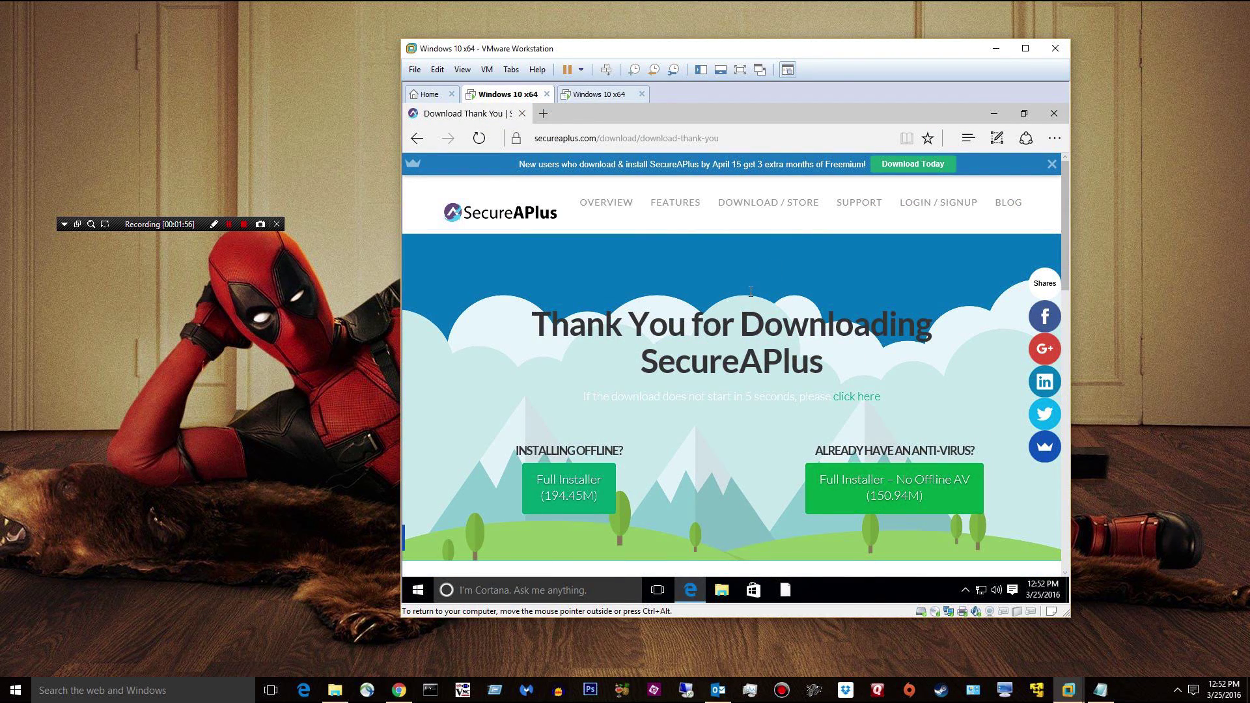
{"action": "left_click", "coordinate": [894, 489]}
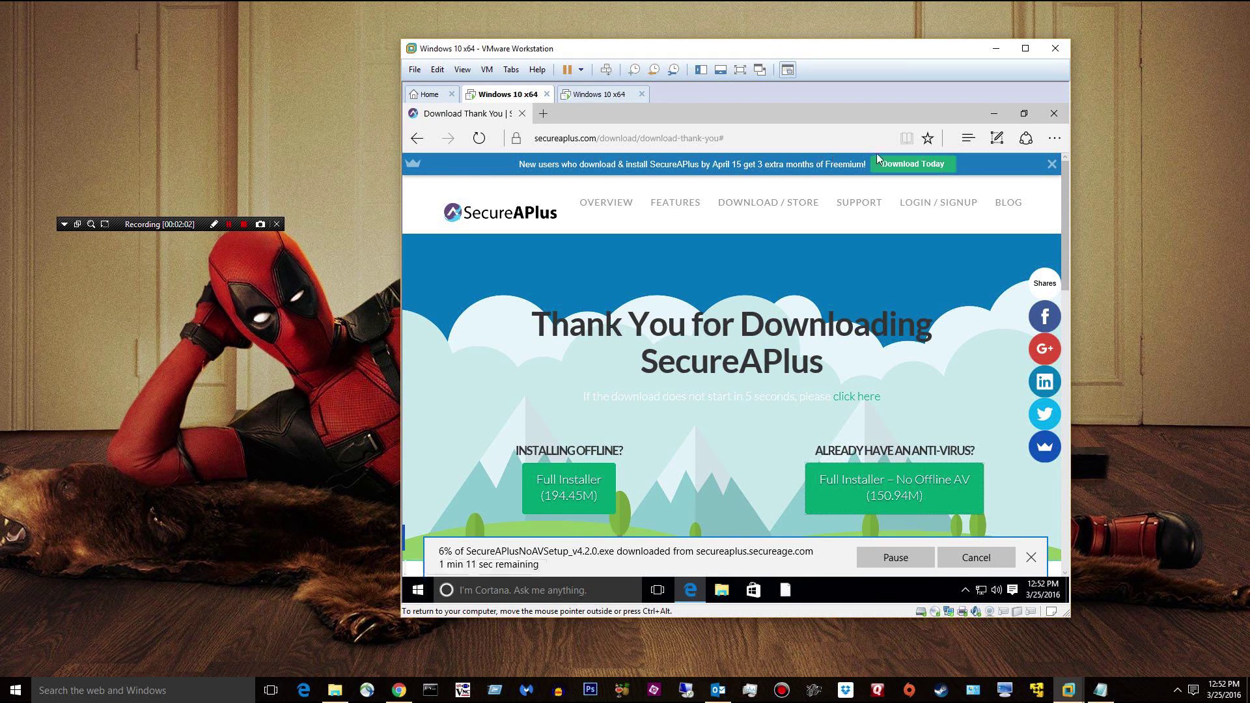
Step: Minimize Edge during the download and switch to the VM holding the infected zips
{"action": "left_click", "coordinate": [991, 115]}
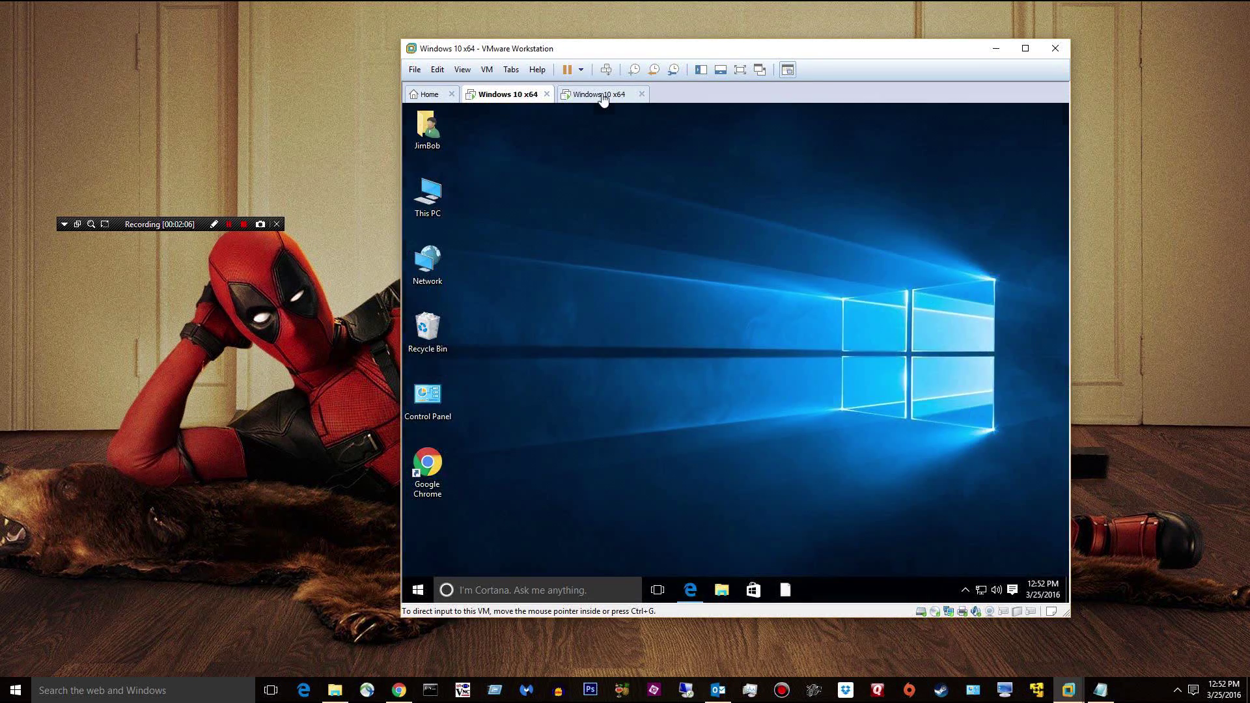
{"action": "left_click", "coordinate": [602, 95]}
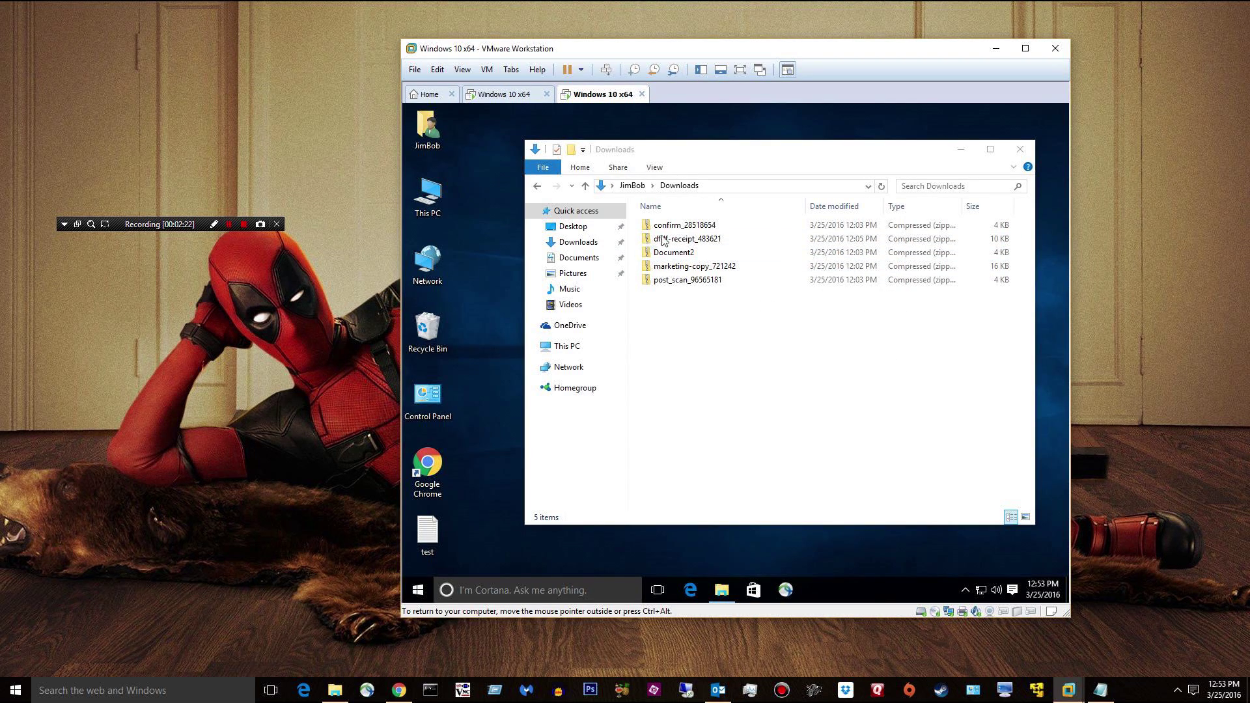
{"action": "left_click", "coordinate": [526, 98]}
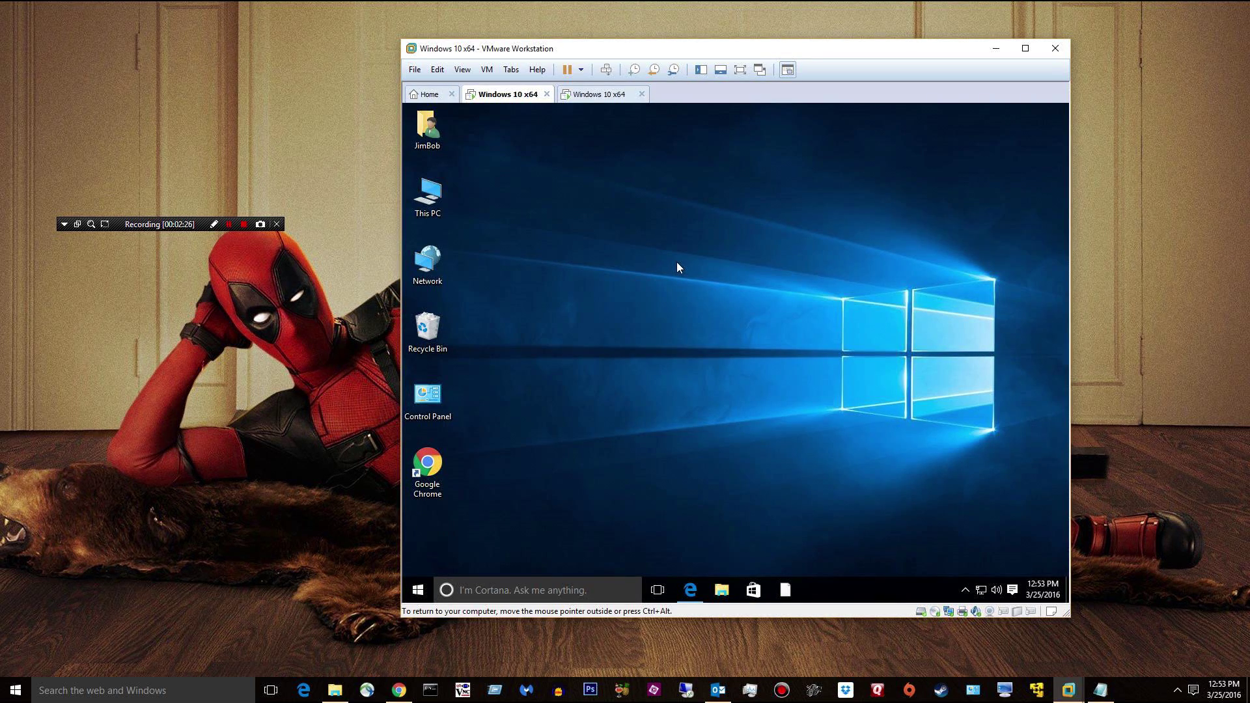
Step: Run the downloaded SecureAPlus installer, allow its changes, and accept the license agreement
{"action": "left_click", "coordinate": [697, 592]}
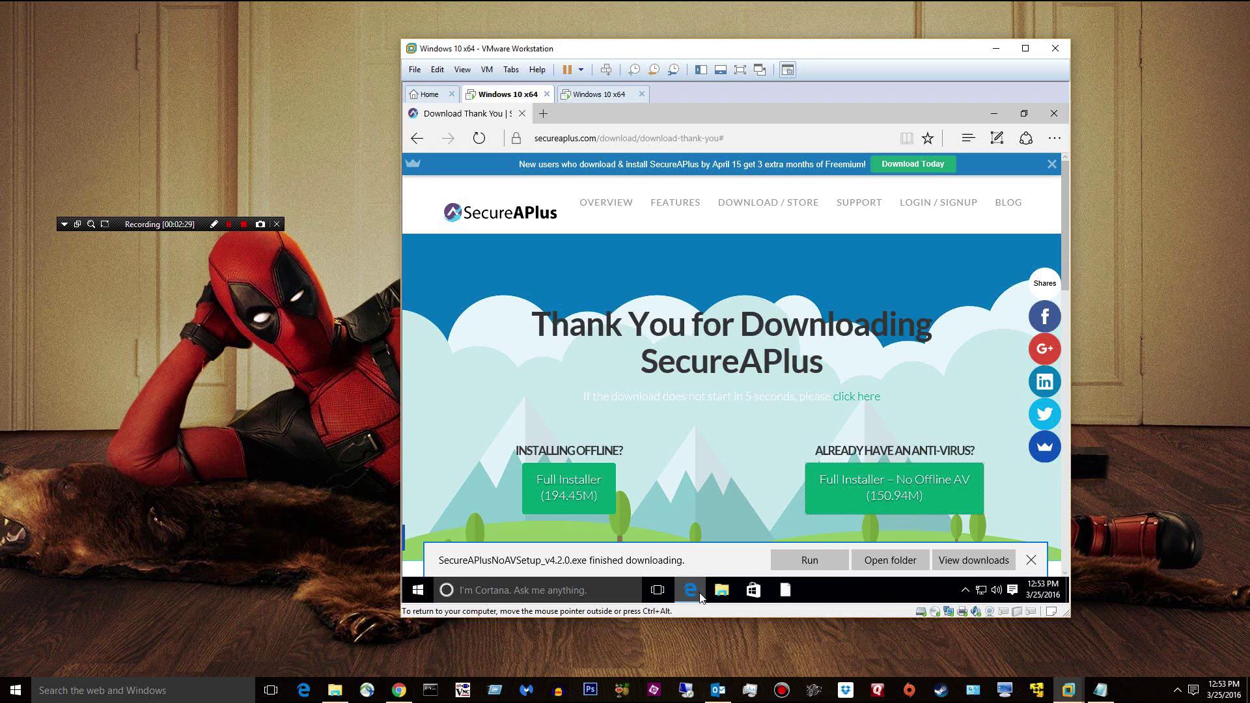
{"action": "left_click", "coordinate": [813, 559]}
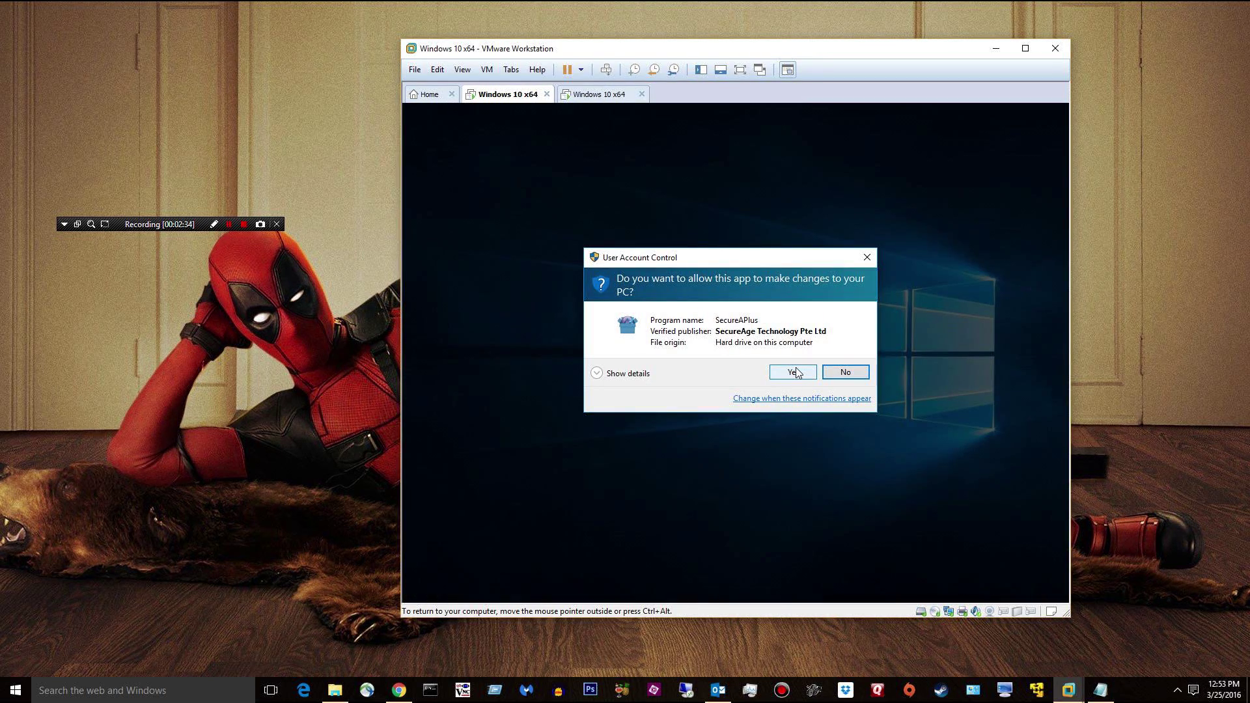
{"action": "left_click", "coordinate": [793, 372]}
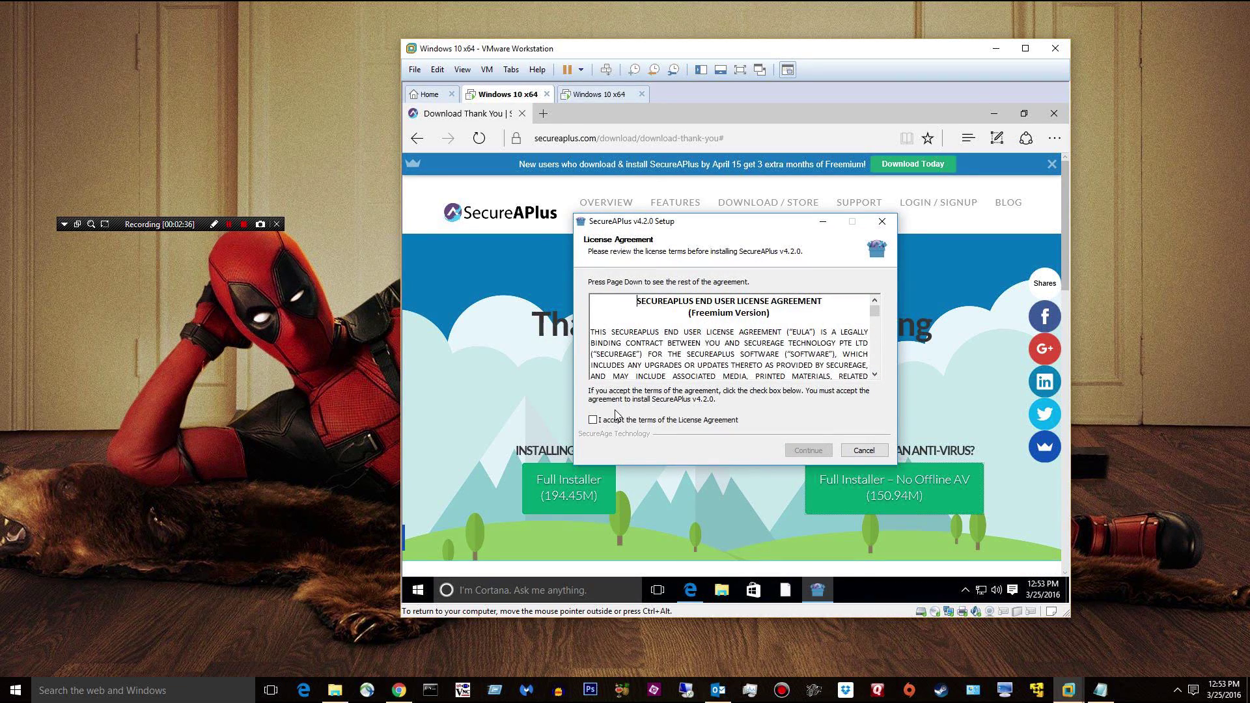
{"action": "left_click", "coordinate": [725, 420]}
{"action": "left_click", "coordinate": [802, 452]}
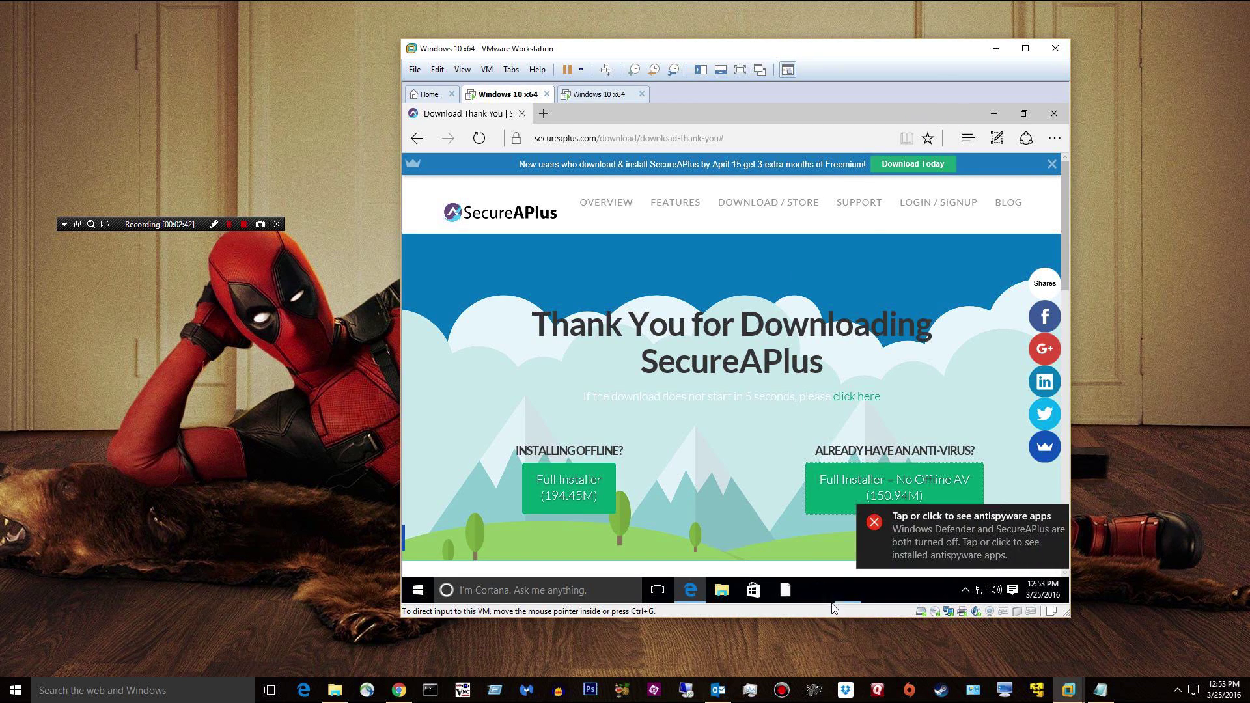
Step: Bring the installation-complete window forward and acknowledge the successful SecureAPlus install
{"action": "mouse_move", "coordinate": [825, 591]}
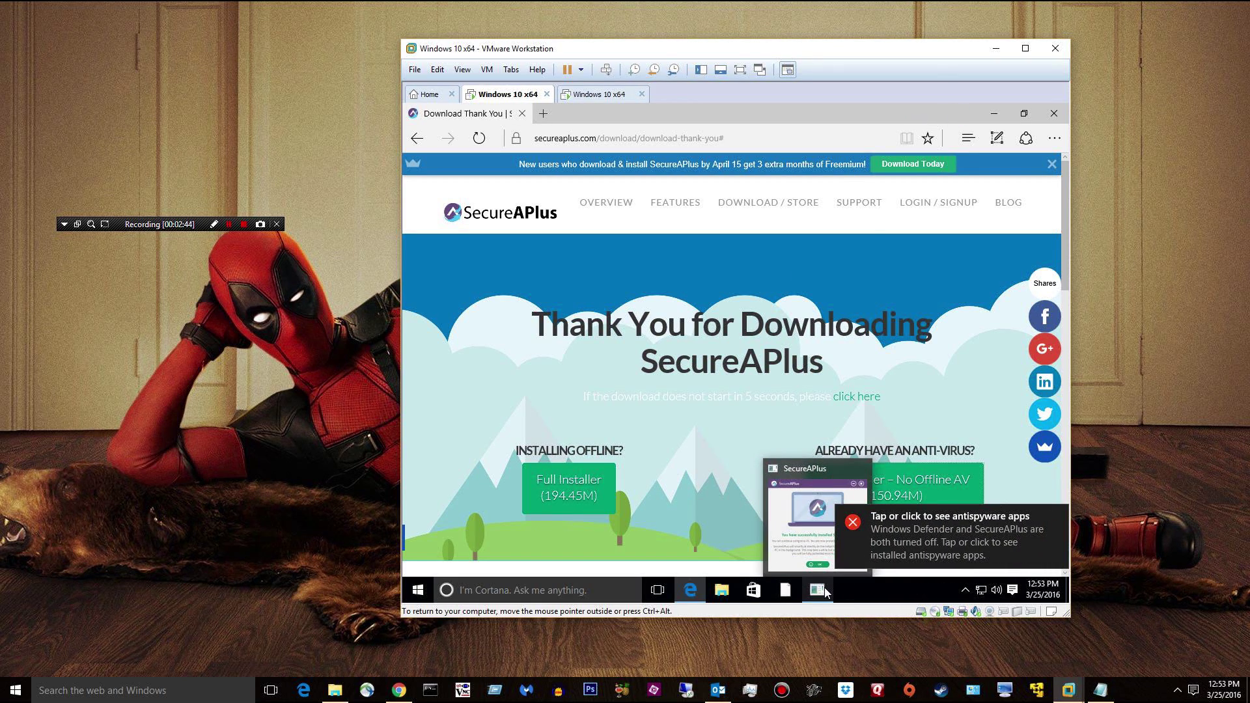
{"action": "left_click", "coordinate": [818, 590]}
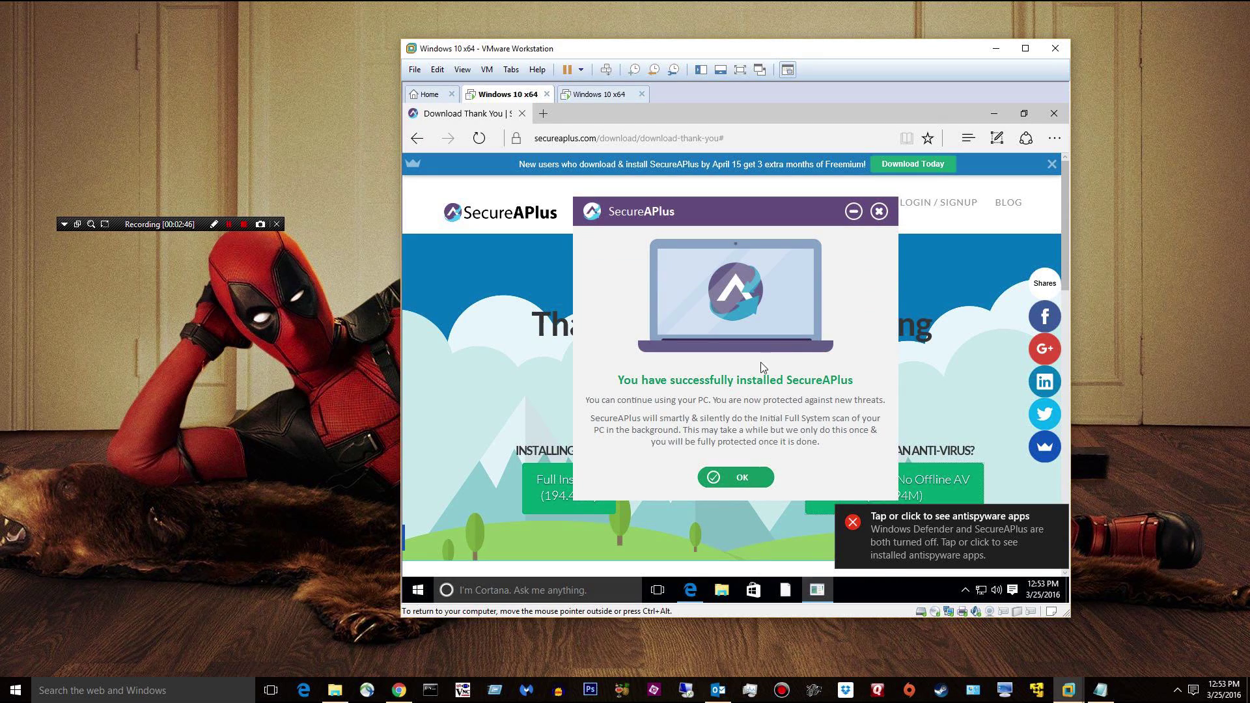
{"action": "left_click", "coordinate": [744, 477]}
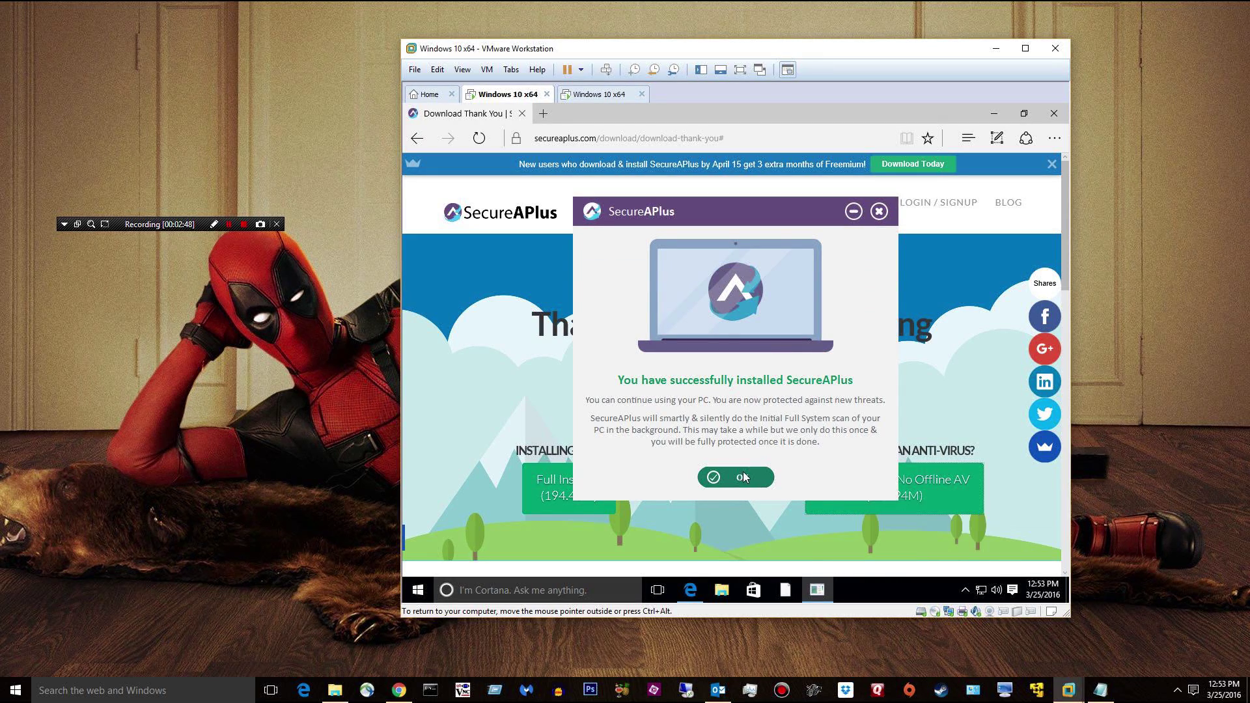
Step: Start SecureAPlus's initial full scan from the tray and launch the full app dashboard
{"action": "left_click", "coordinate": [996, 113]}
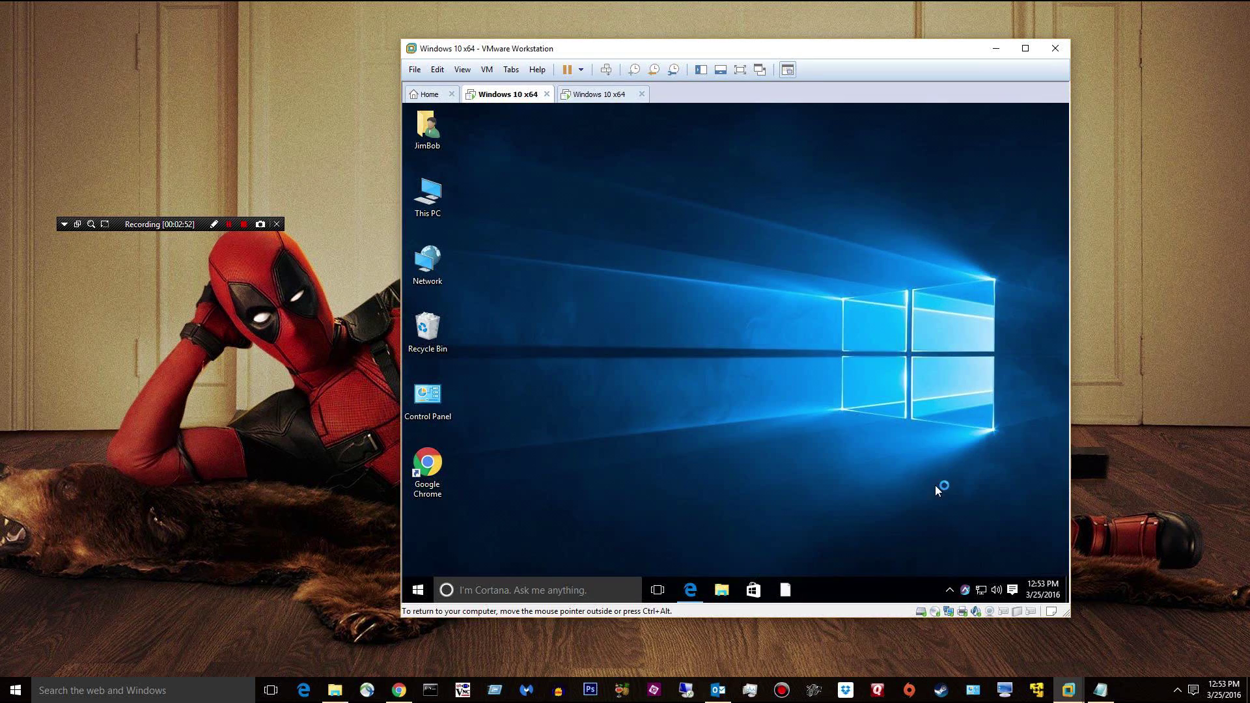
{"action": "left_click", "coordinate": [951, 590]}
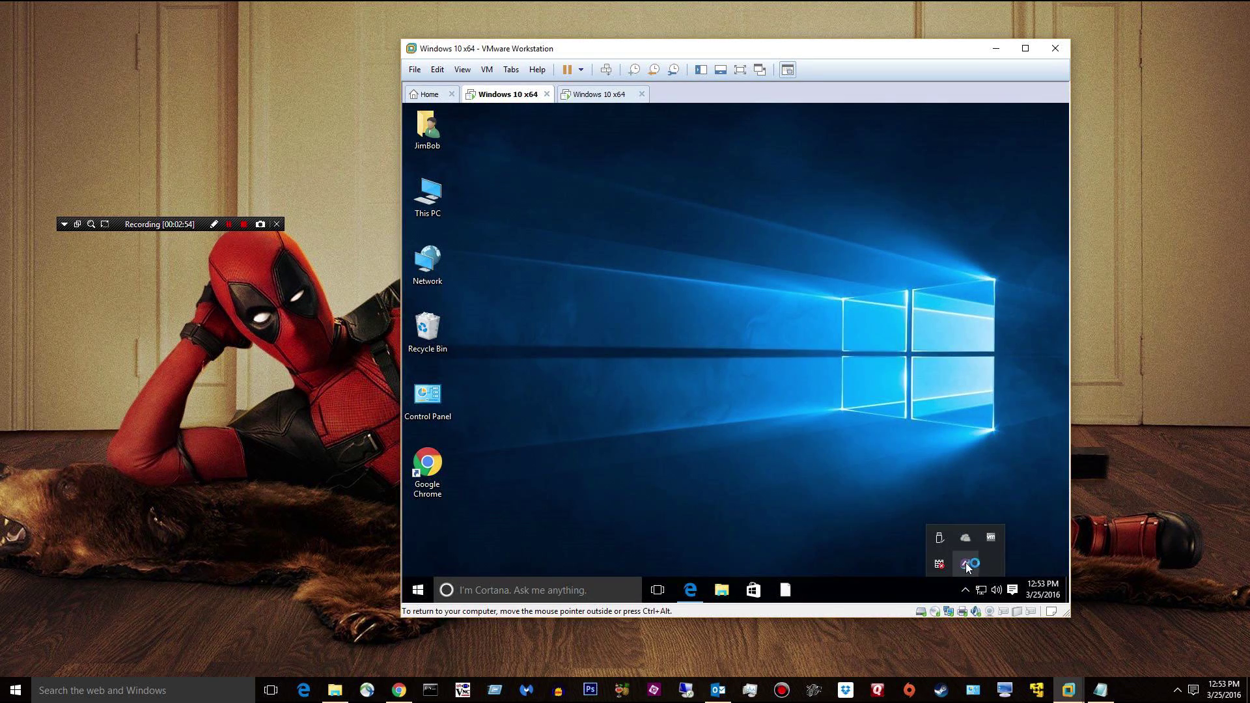
{"action": "left_click", "coordinate": [965, 569]}
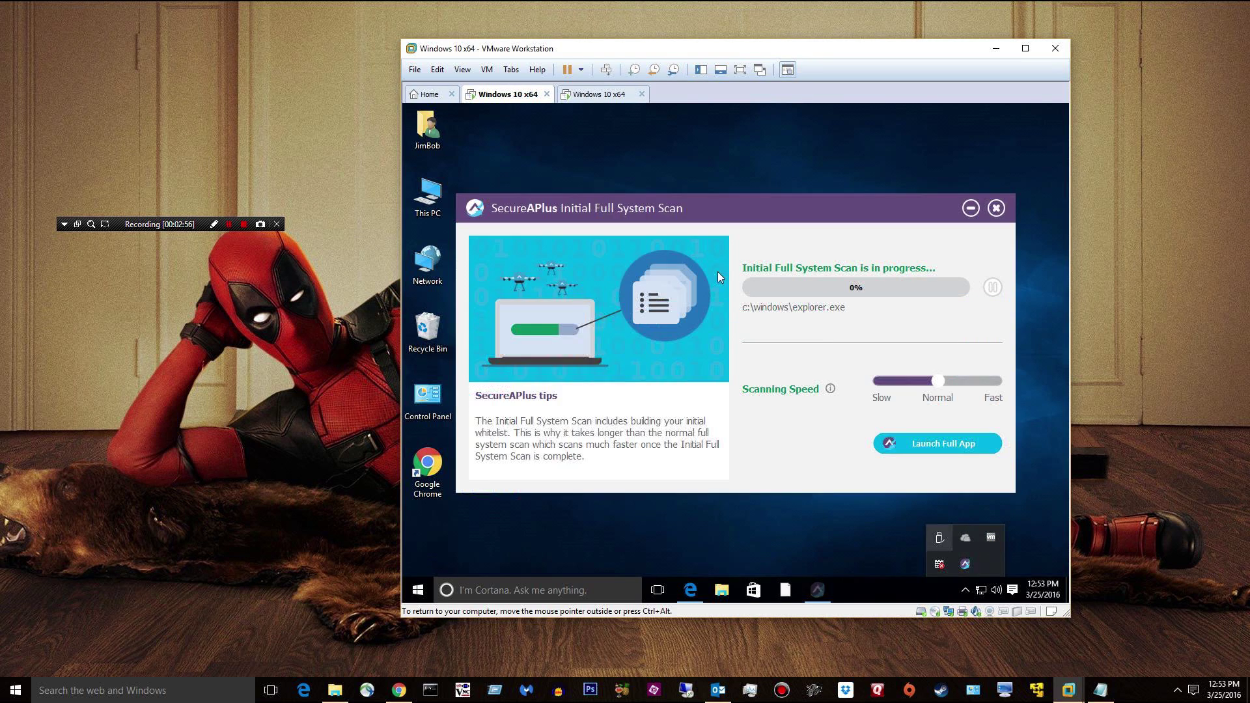
{"action": "left_click", "coordinate": [866, 290]}
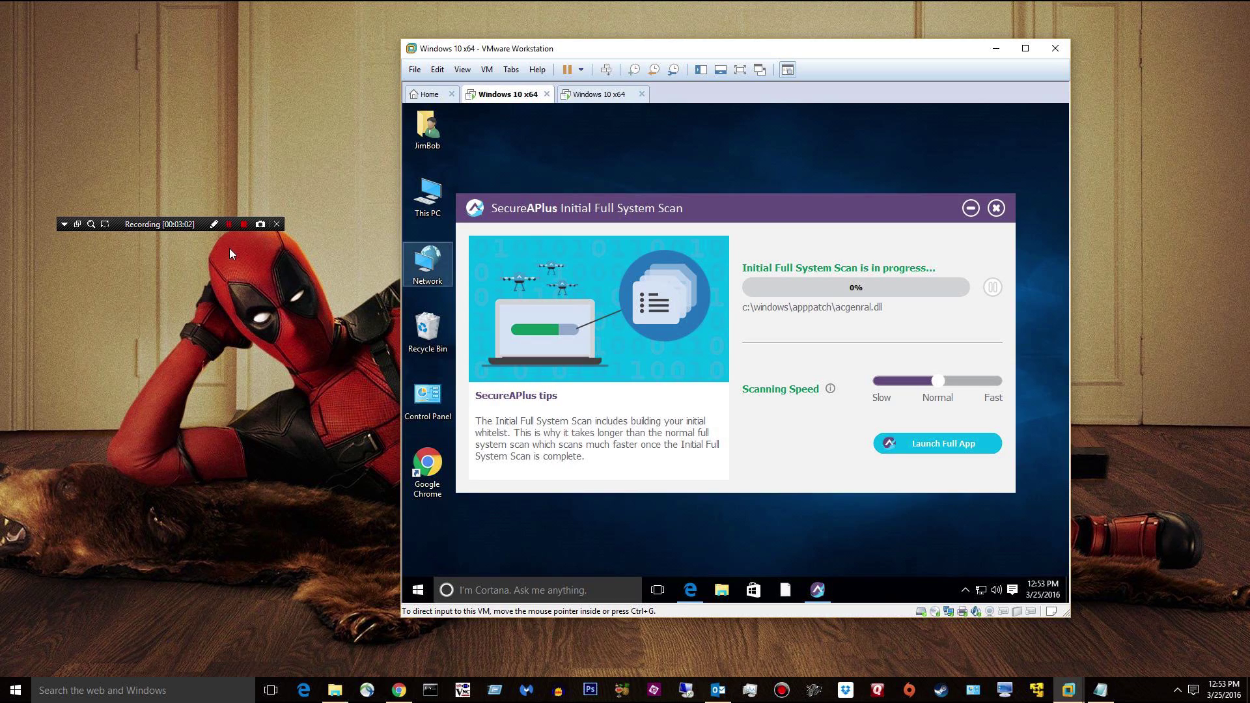
{"action": "left_click", "coordinate": [229, 224]}
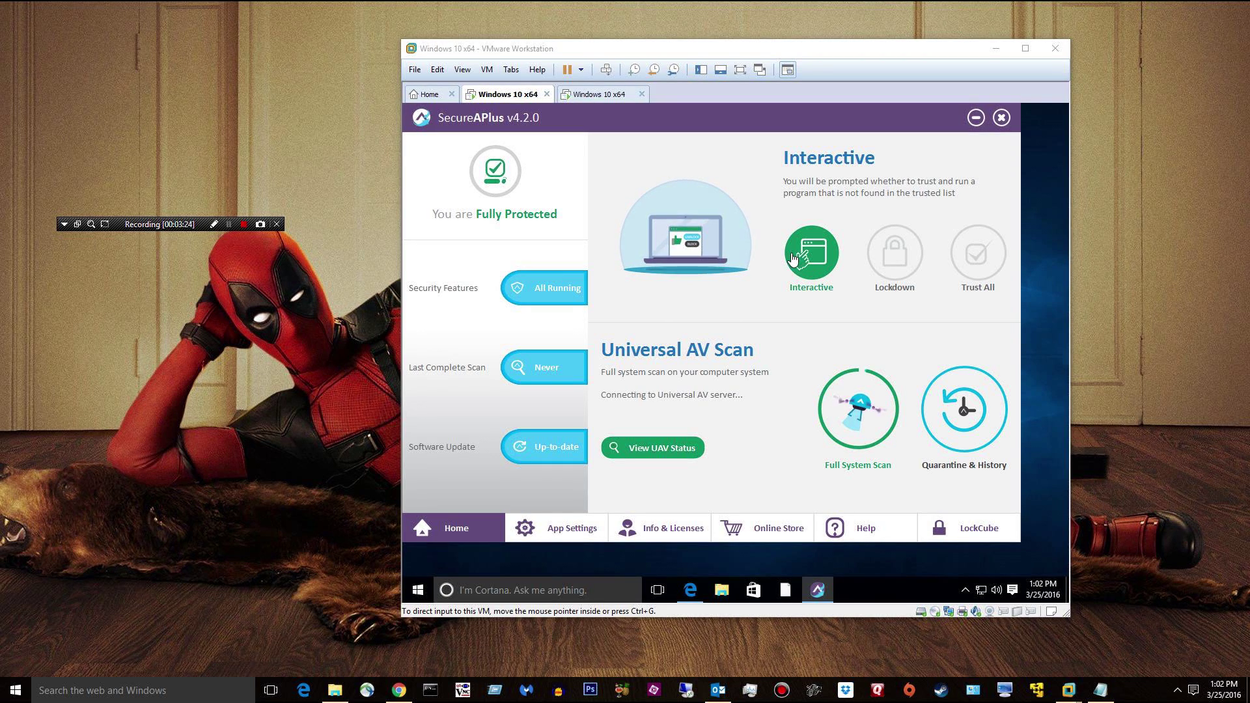
{"action": "left_click", "coordinate": [564, 288]}
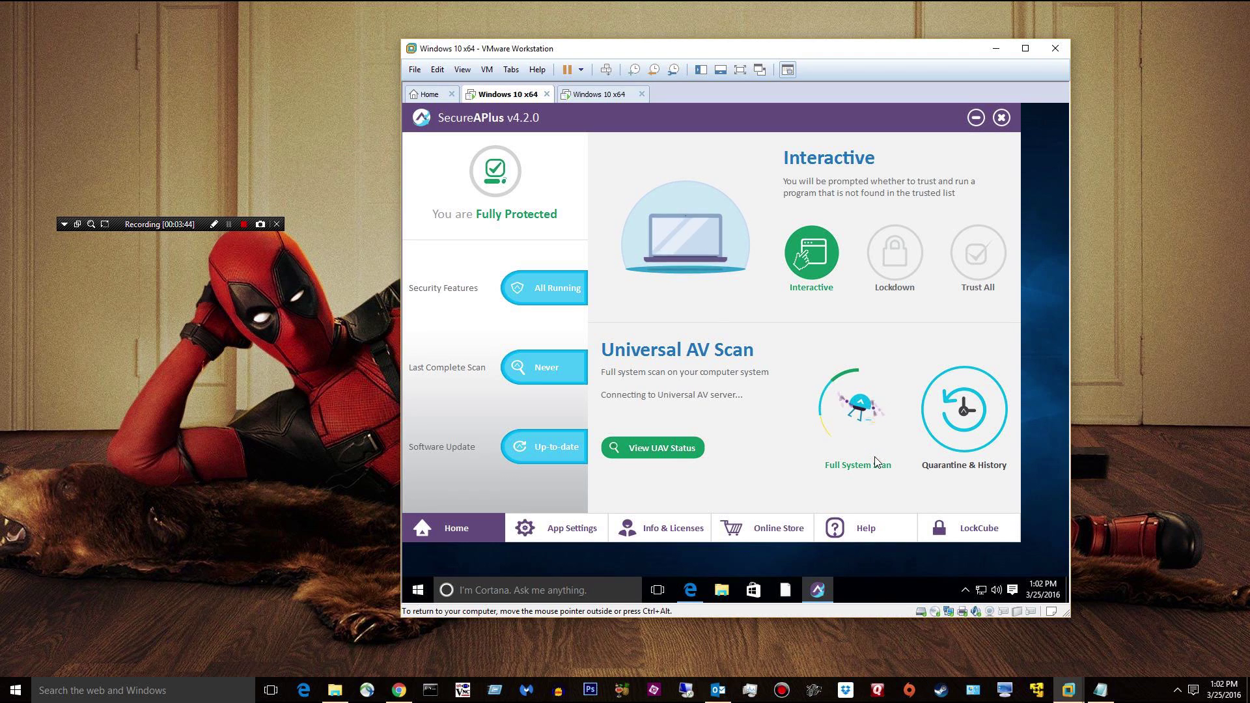
{"action": "left_click", "coordinate": [675, 447]}
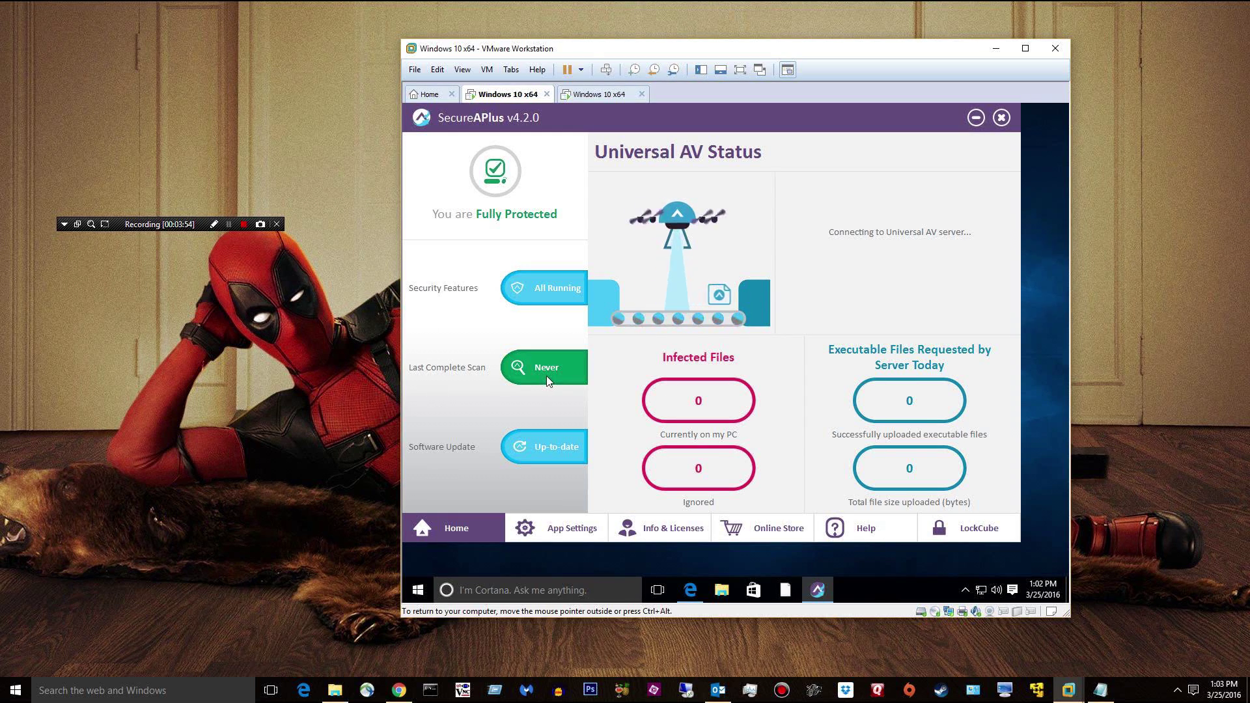
{"action": "left_click", "coordinate": [226, 228]}
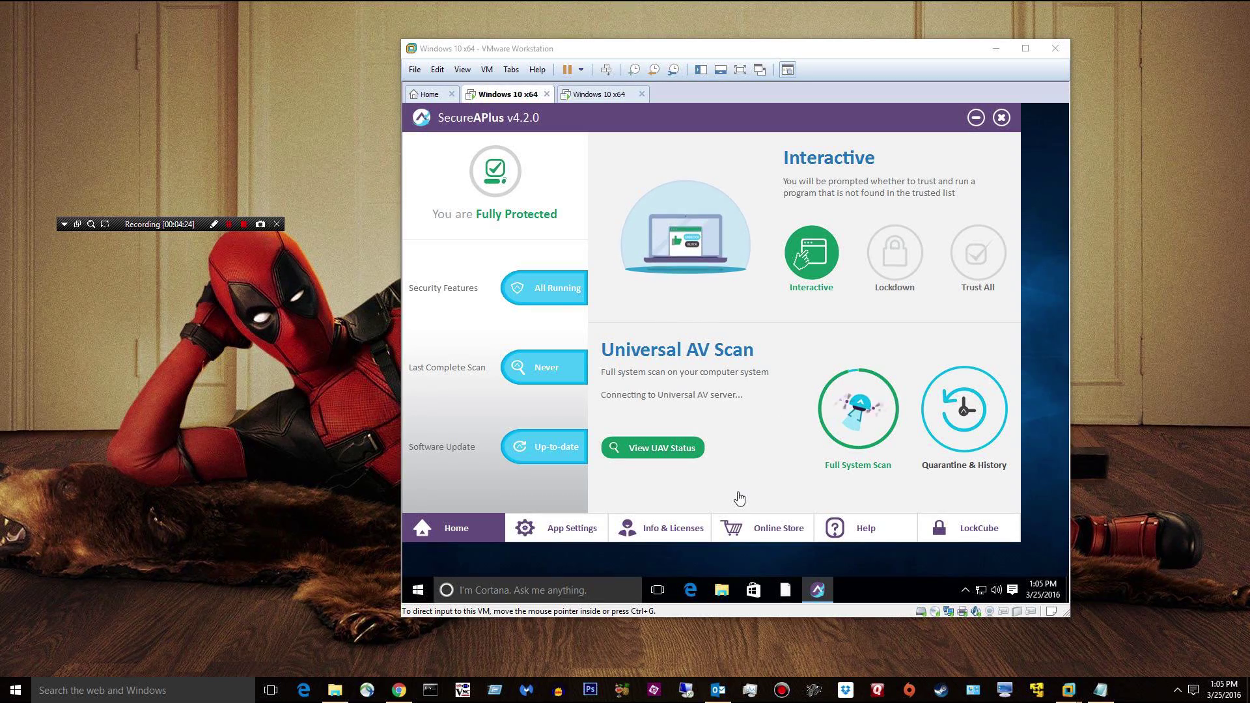
{"action": "left_click", "coordinate": [690, 595]}
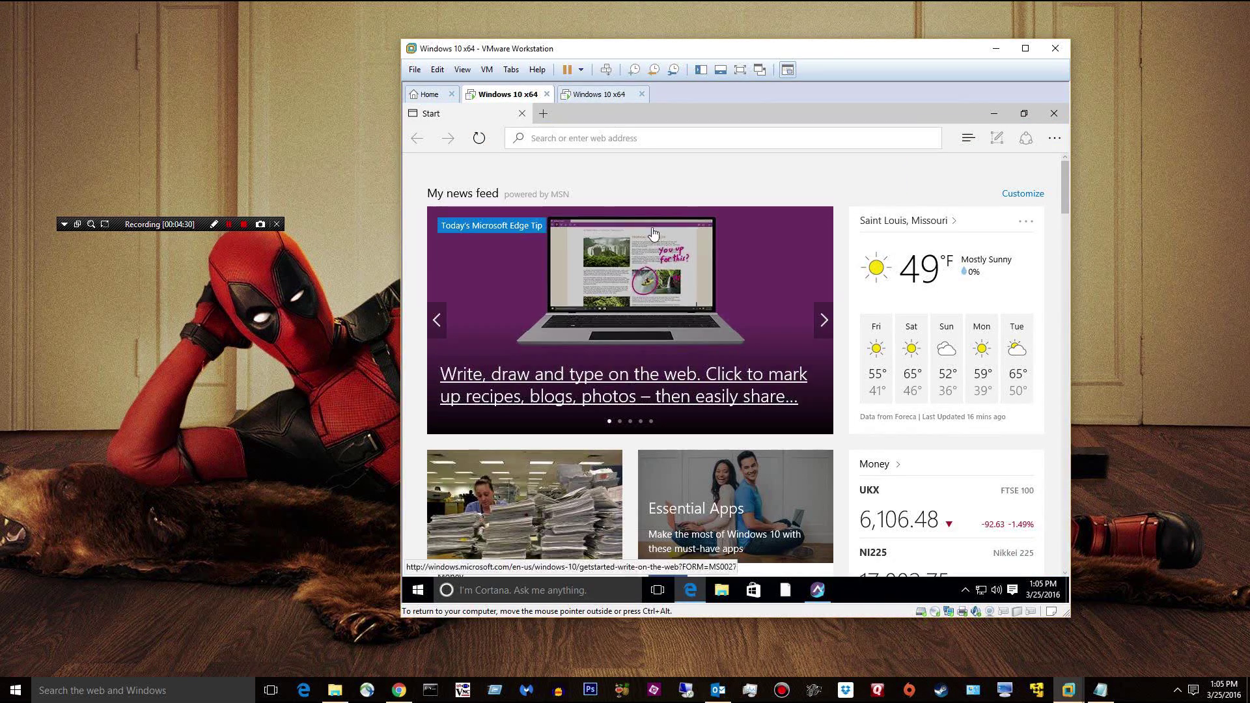
{"action": "left_click", "coordinate": [490, 523]}
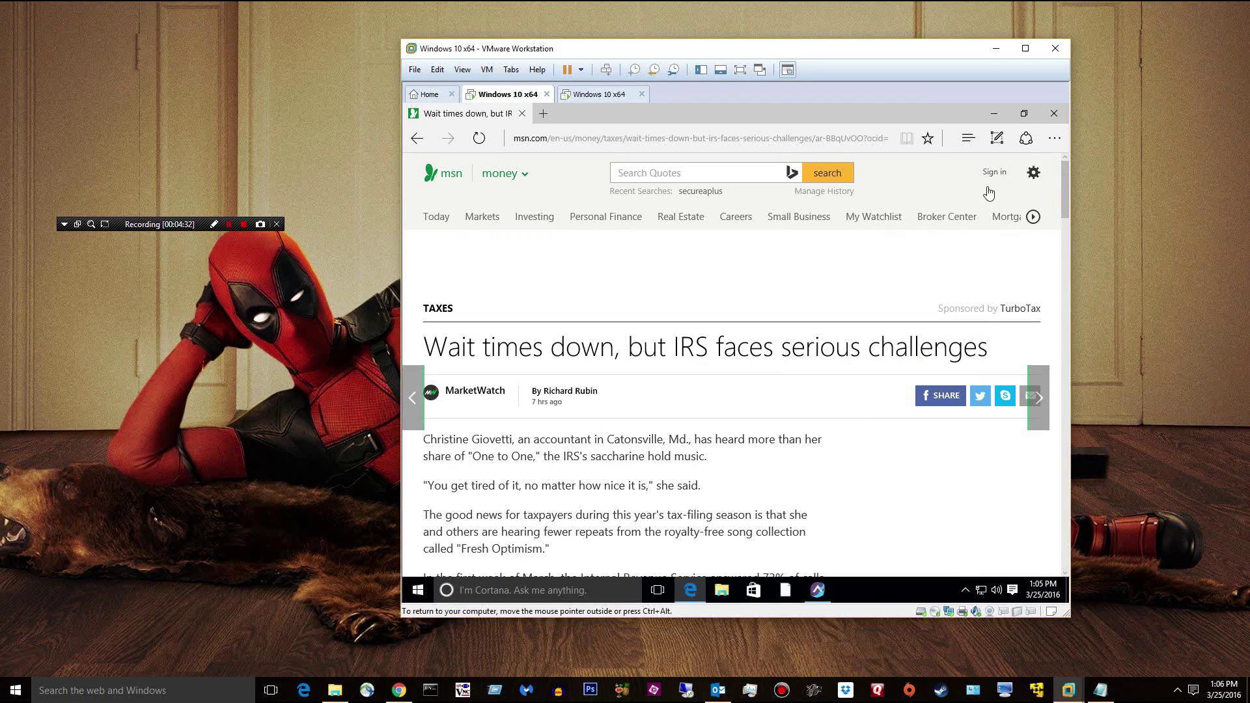
{"action": "left_click", "coordinate": [1054, 114]}
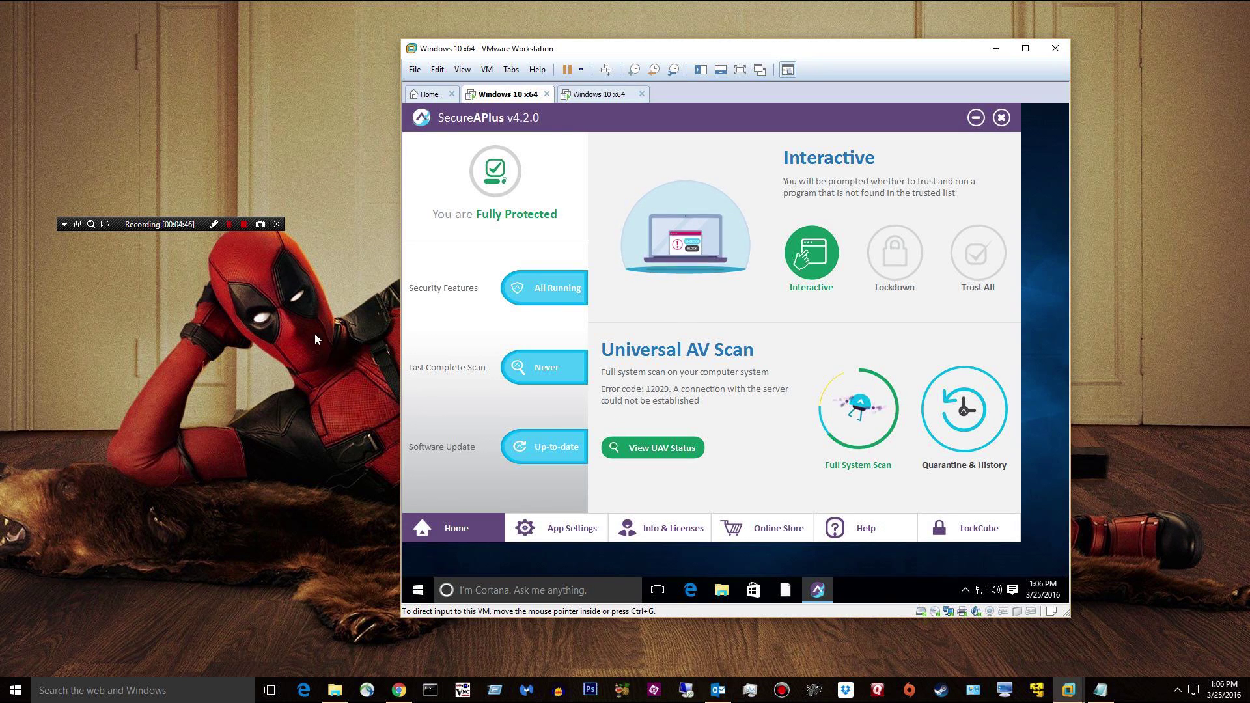
Step: Switch to the second 'Windows 10 x64' virtual machine tab
{"action": "left_click", "coordinate": [229, 225]}
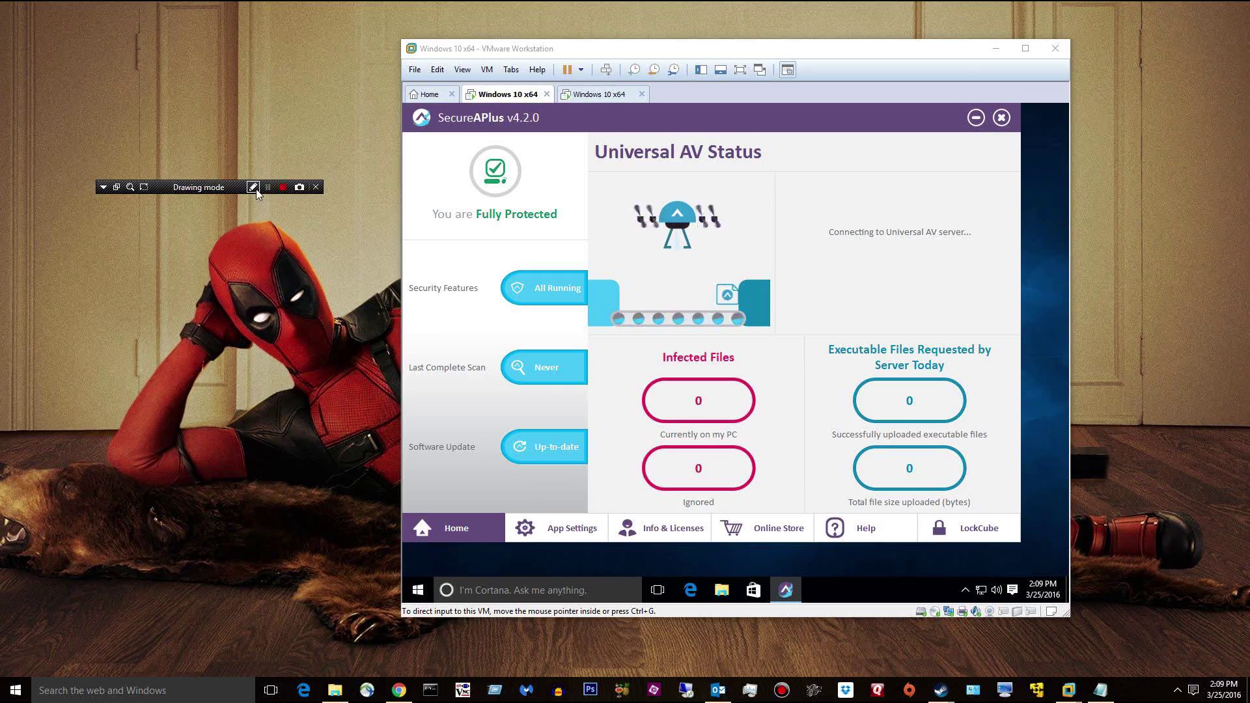
Step: Sign in to the second VM's Windows account and close the Cisco AnyConnect VPN window
{"action": "left_click", "coordinate": [597, 95]}
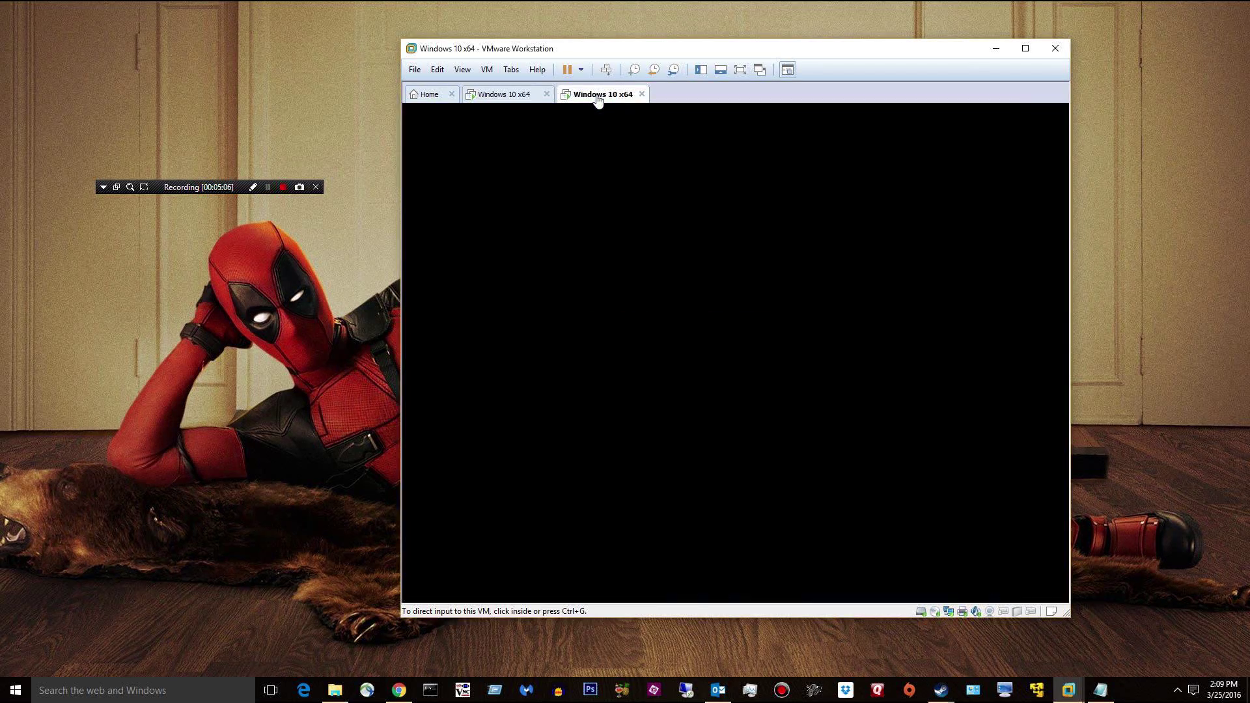
{"action": "left_click", "coordinate": [570, 171]}
{"action": "left_click", "coordinate": [783, 295]}
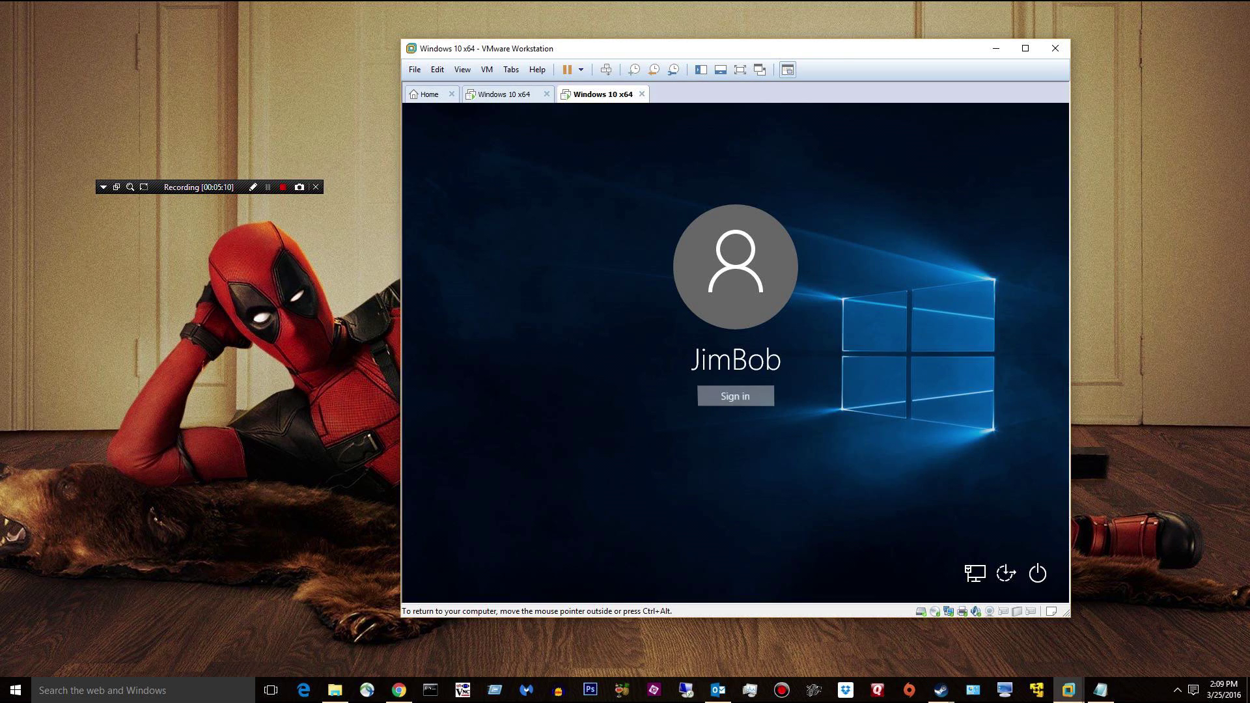
{"action": "left_click", "coordinate": [769, 395]}
{"action": "left_click", "coordinate": [872, 395]}
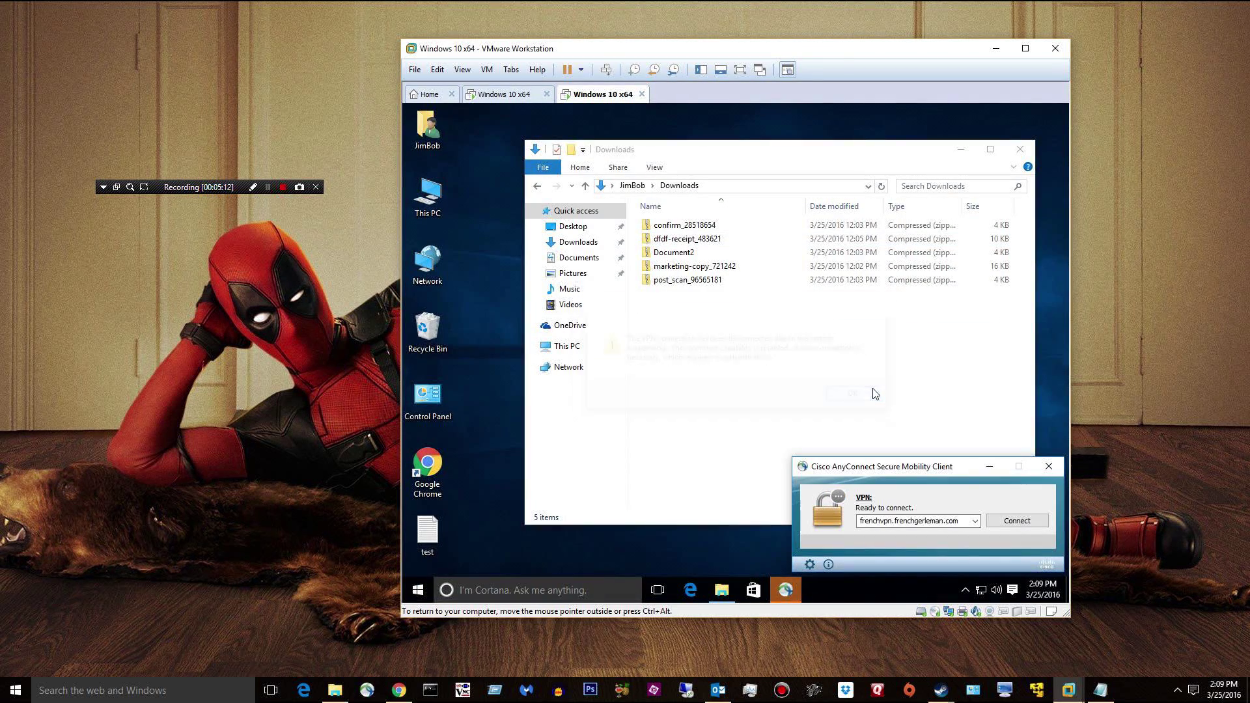
{"action": "left_click", "coordinate": [1048, 466]}
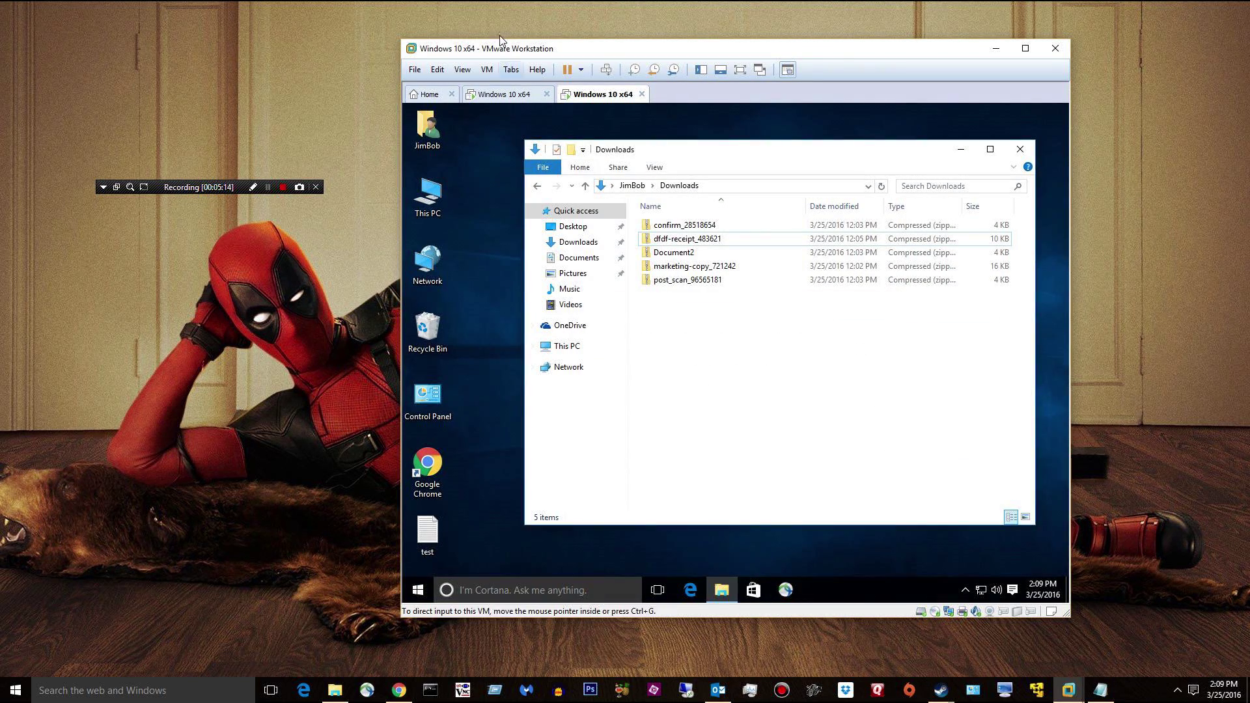
Step: Copy the confirm_28518654 zip from the Downloads folder
{"action": "left_click", "coordinate": [706, 227]}
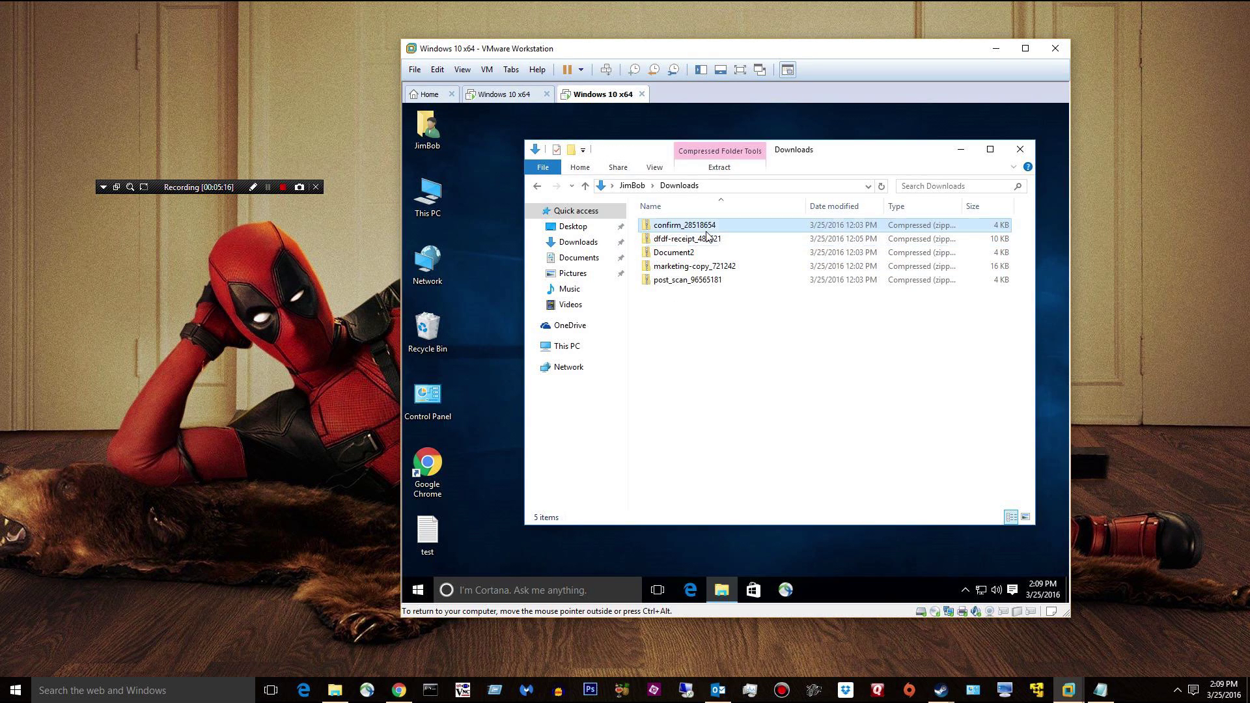
{"action": "right_click", "coordinate": [697, 230]}
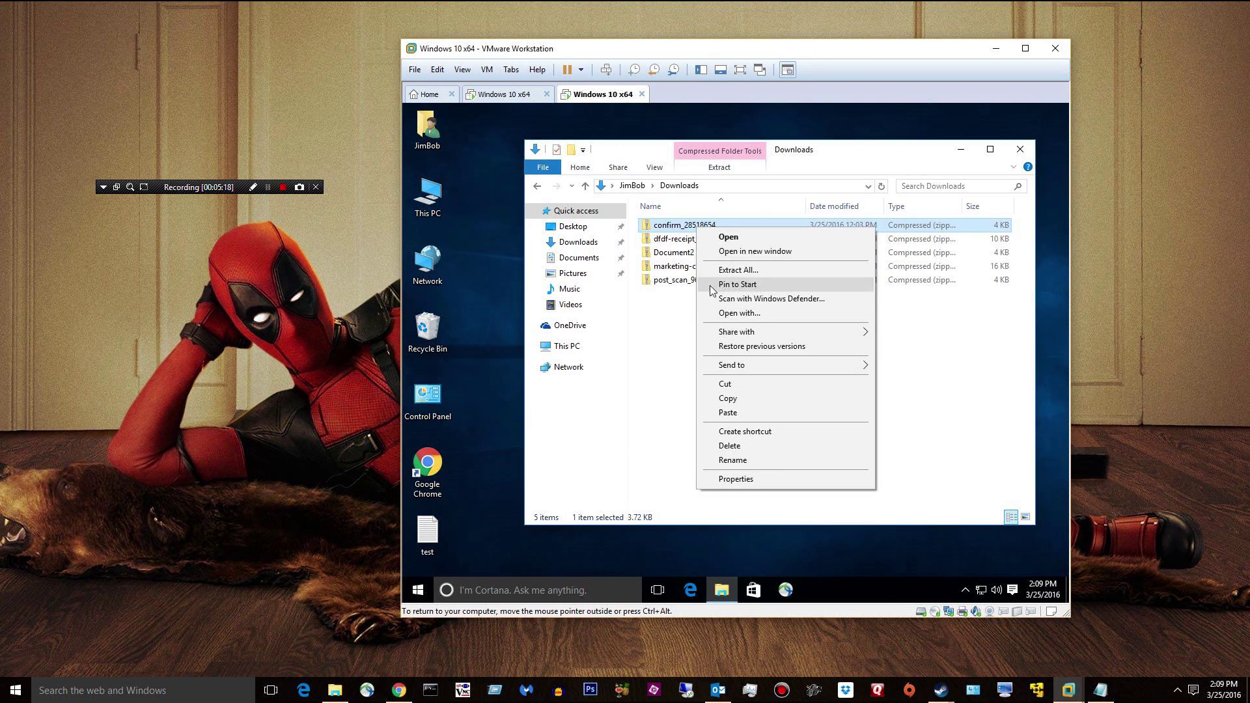
{"action": "left_click", "coordinate": [749, 398]}
Step: Close SecureAPlus in the first VM, then return to the second VM
{"action": "left_click", "coordinate": [527, 98]}
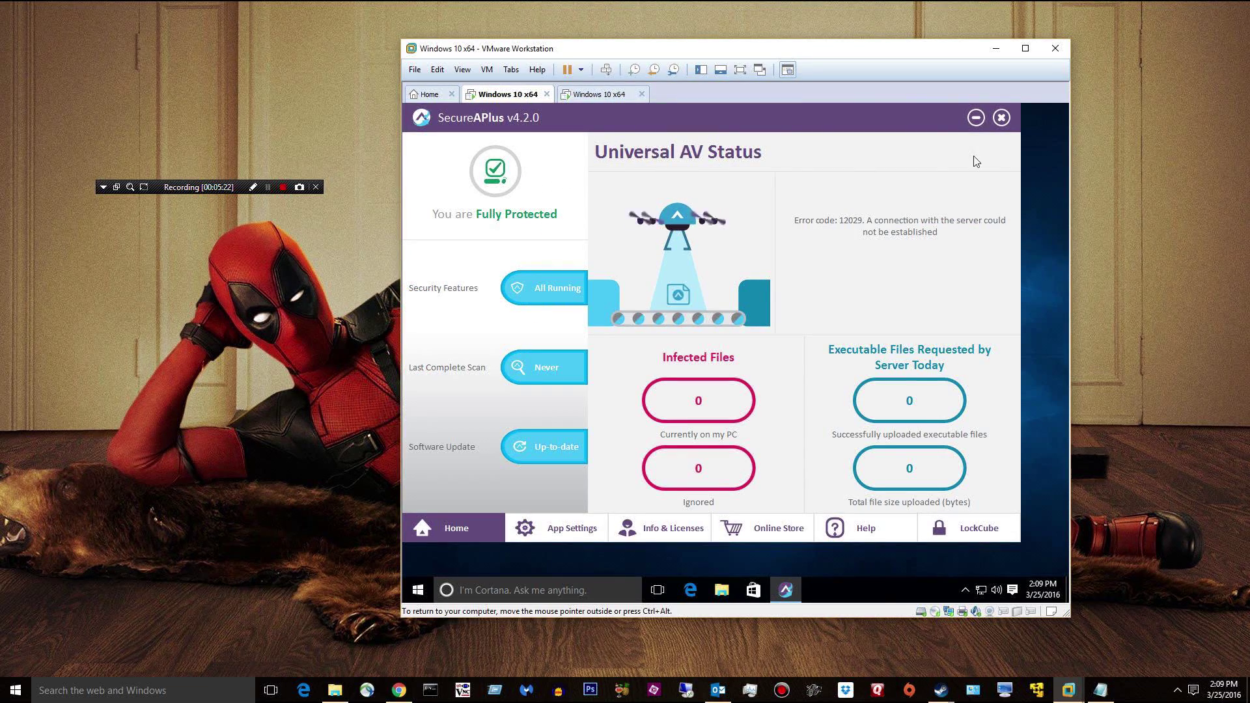
{"action": "left_click", "coordinate": [1001, 118]}
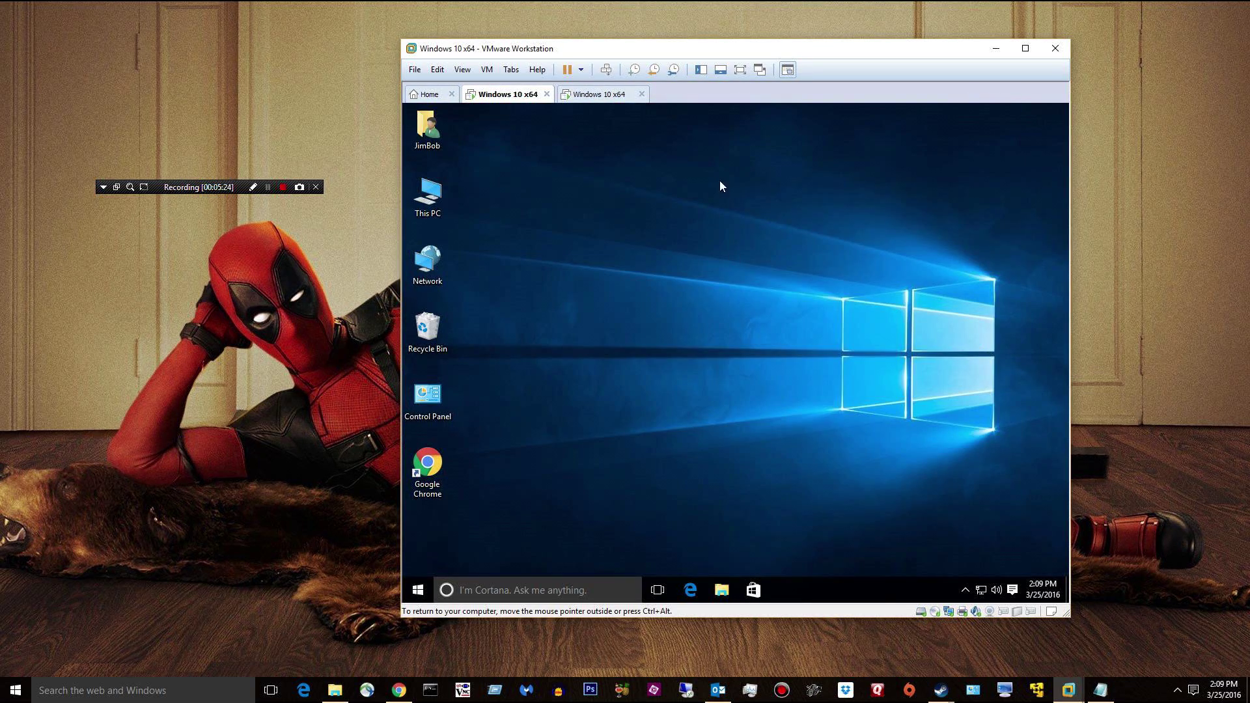
{"action": "right_click", "coordinate": [740, 186]}
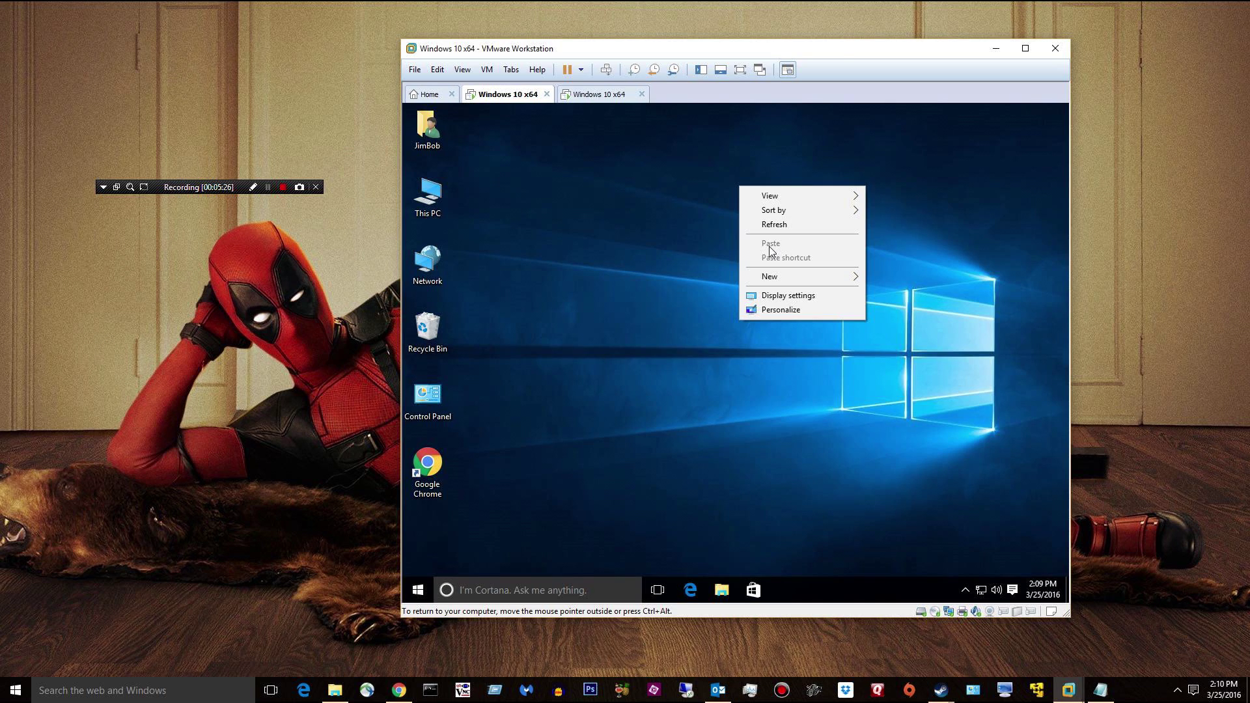
{"action": "left_click", "coordinate": [586, 95]}
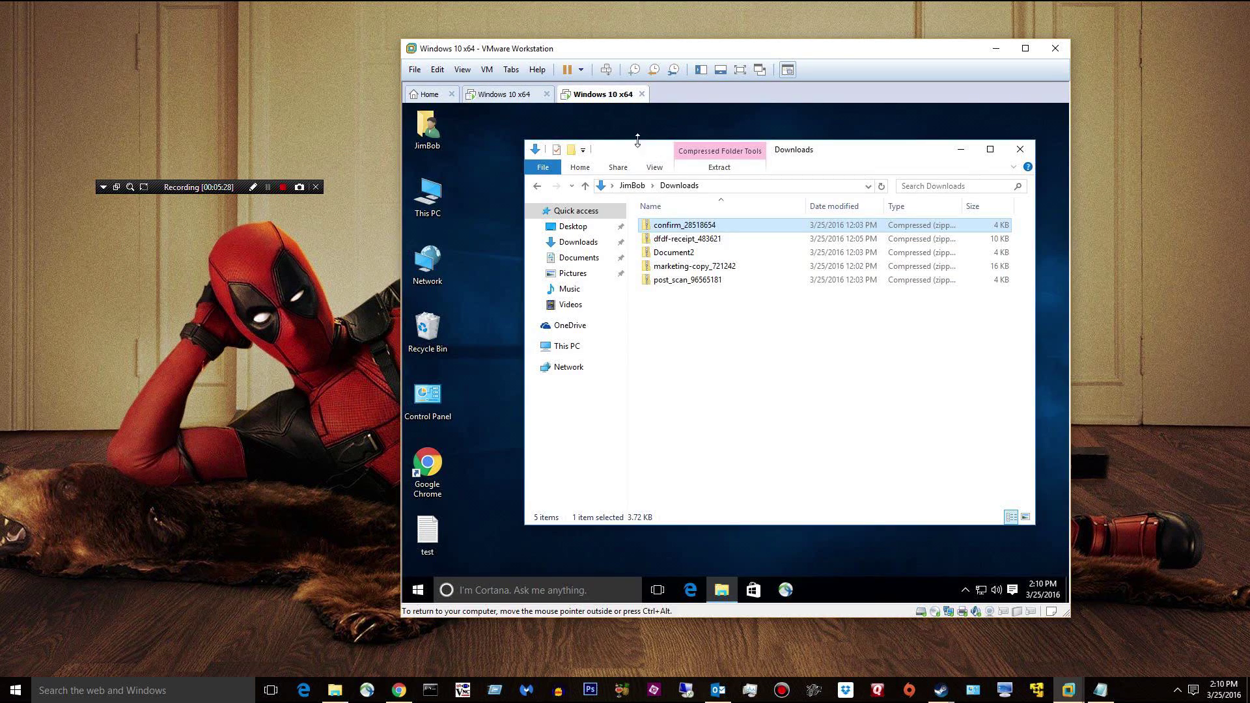
{"action": "left_click", "coordinate": [268, 188]}
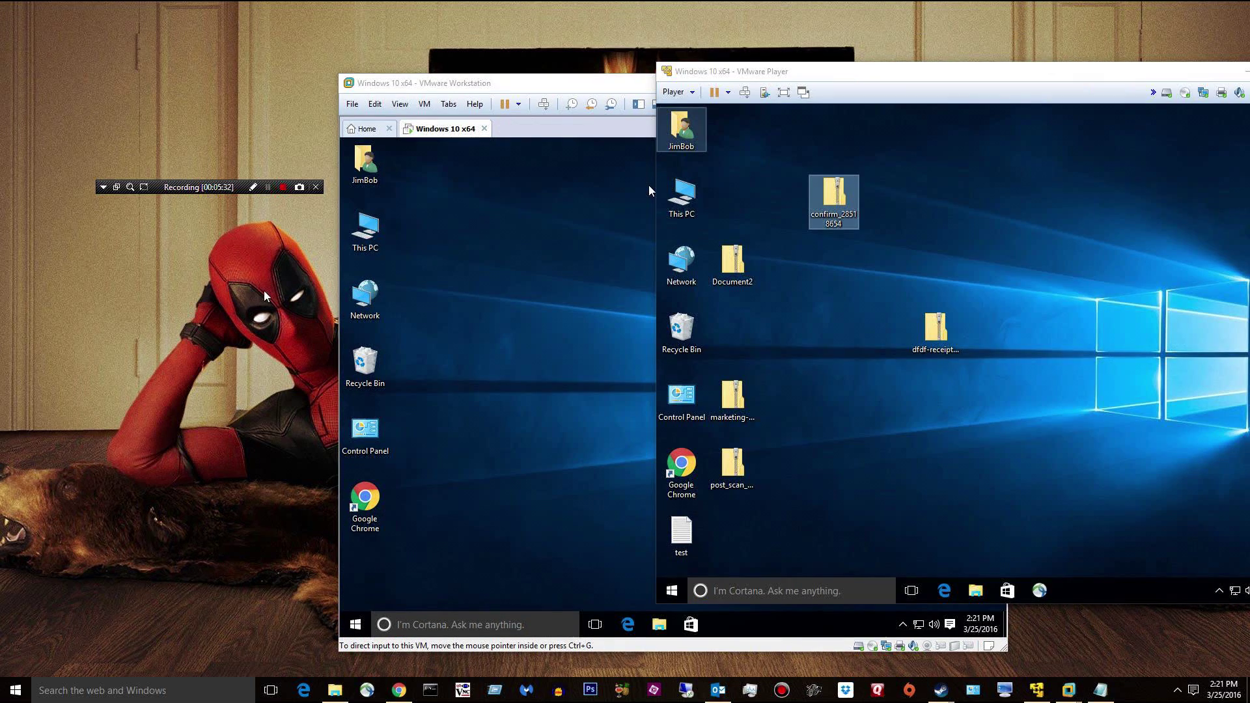
Step: Drag the confirm_28518654 zip from VMware Player into the Workstation VM
{"action": "left_click_drag", "start_coordinate": [833, 72], "coordinate": [884, 60]}
{"action": "left_click", "coordinate": [948, 298]}
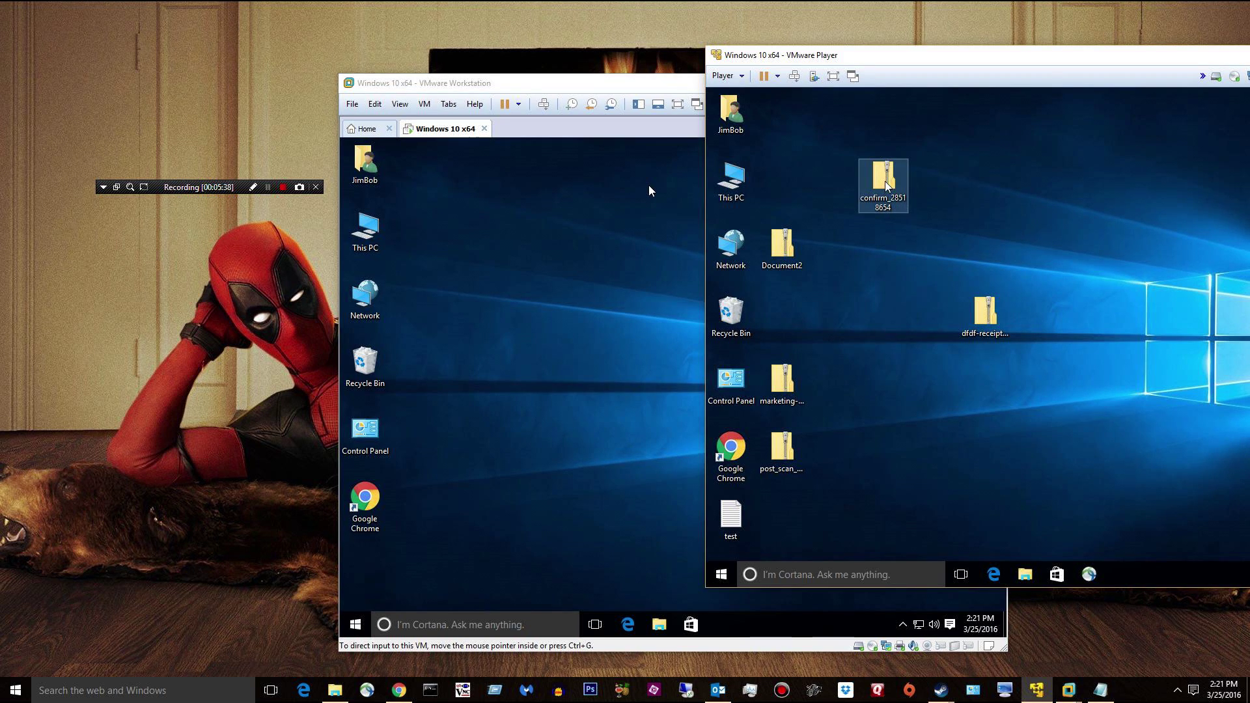
{"action": "left_click_drag", "start_coordinate": [885, 186], "coordinate": [564, 233]}
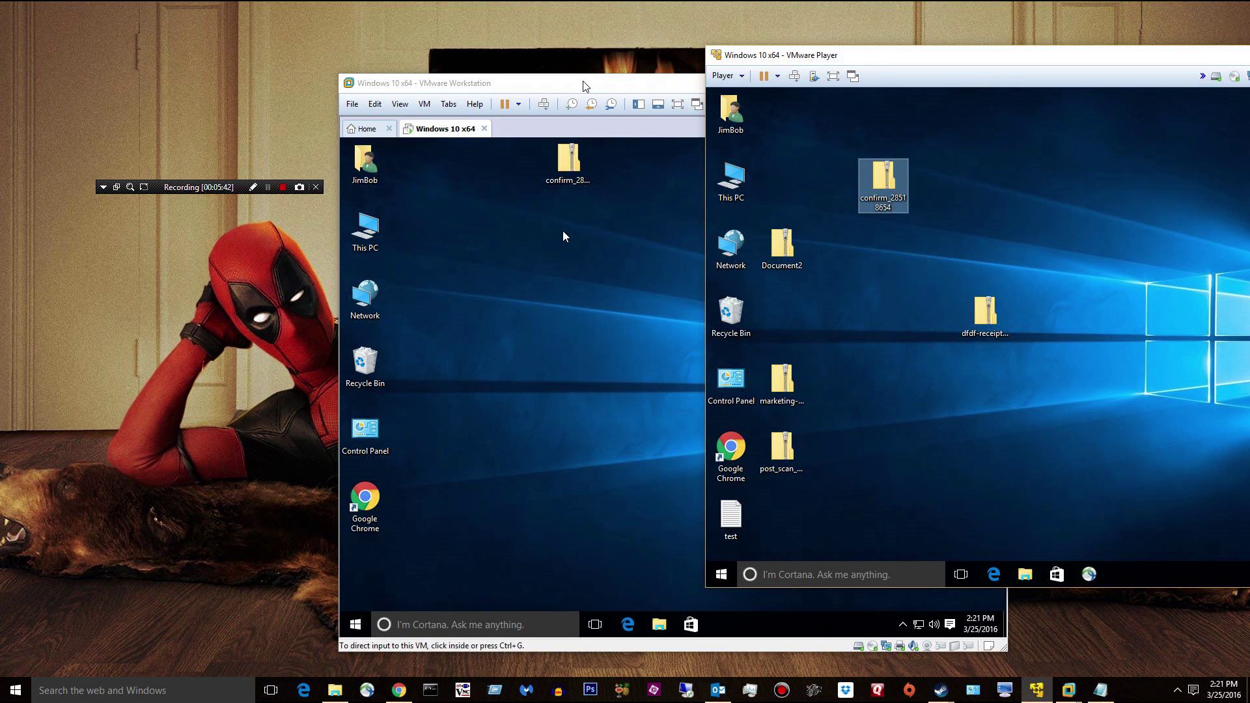
{"action": "left_click", "coordinate": [564, 235]}
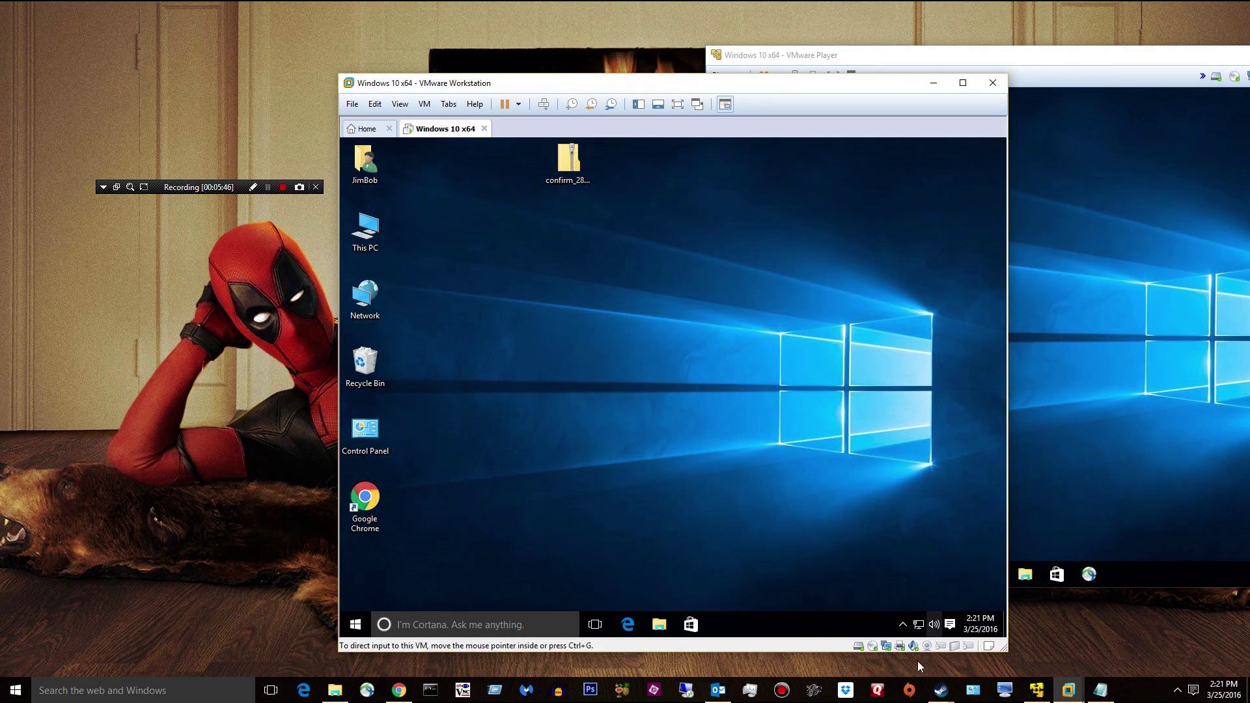
Step: Extract 656_msg_455806657.lib and msg_645495968 from the zip's message folder onto the desktop
{"action": "left_click", "coordinate": [903, 624]}
{"action": "left_click_drag", "start_coordinate": [670, 303], "coordinate": [683, 308]}
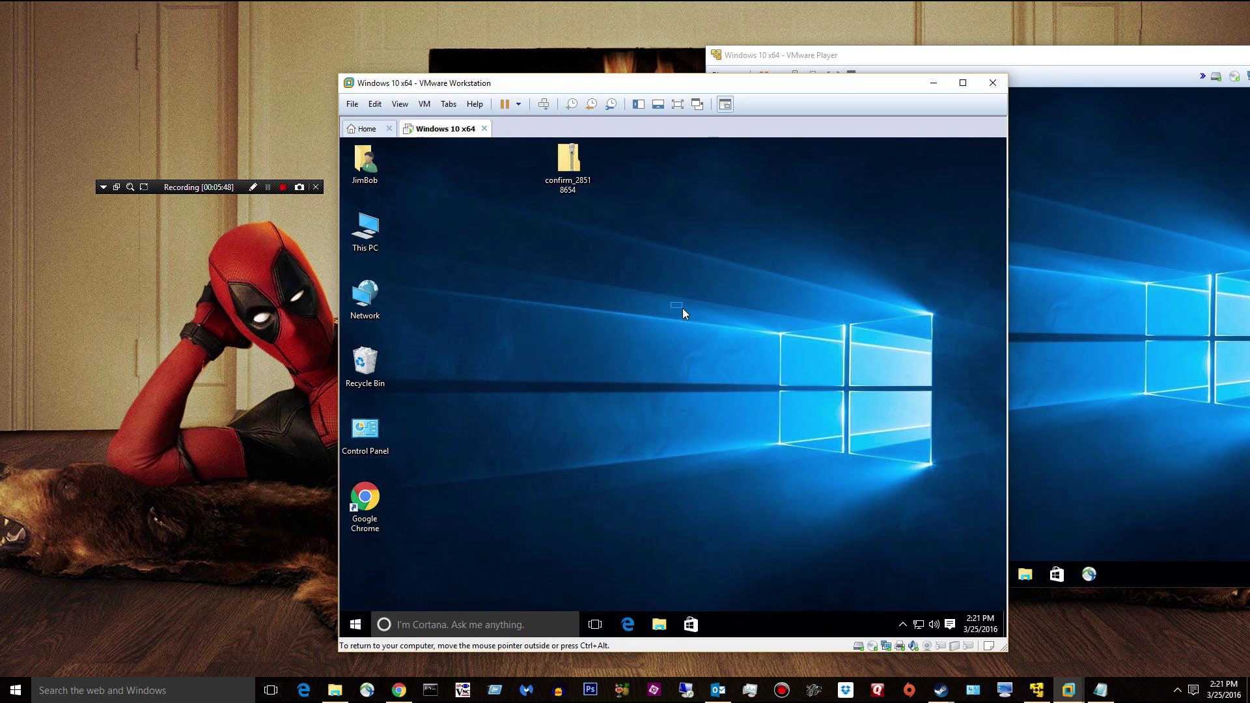
{"action": "double_click", "coordinate": [584, 156]}
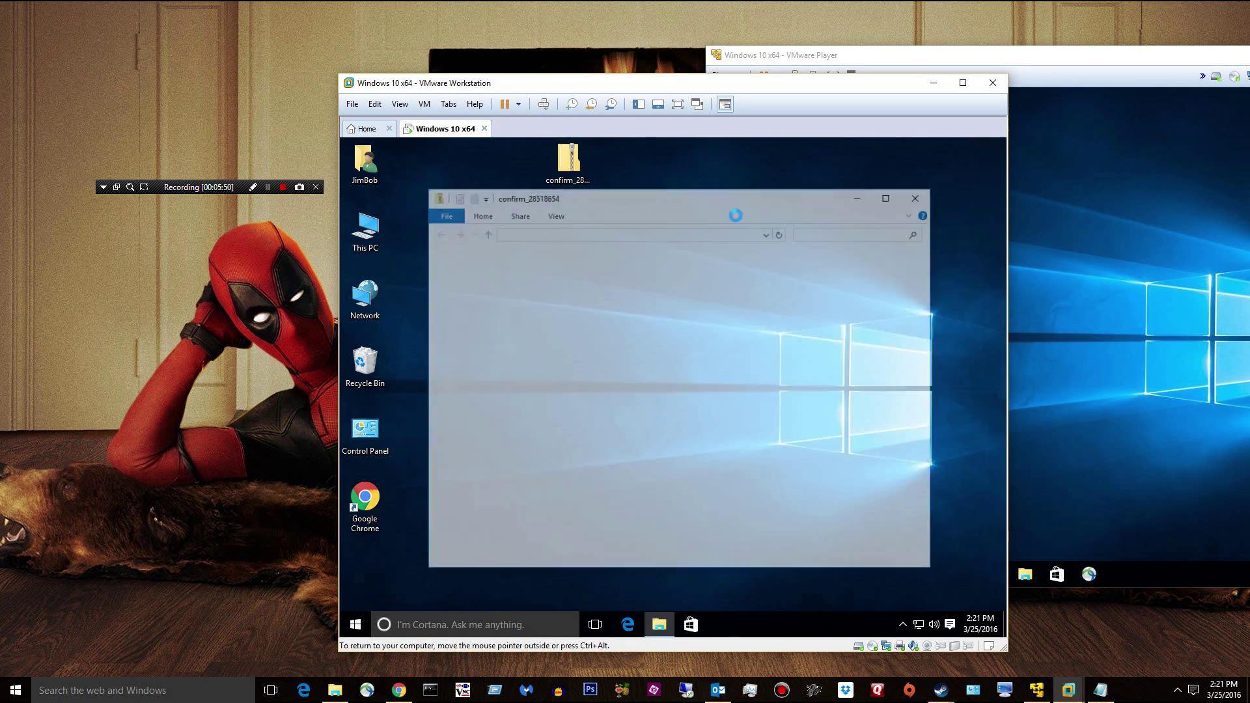
{"action": "double_click", "coordinate": [592, 273]}
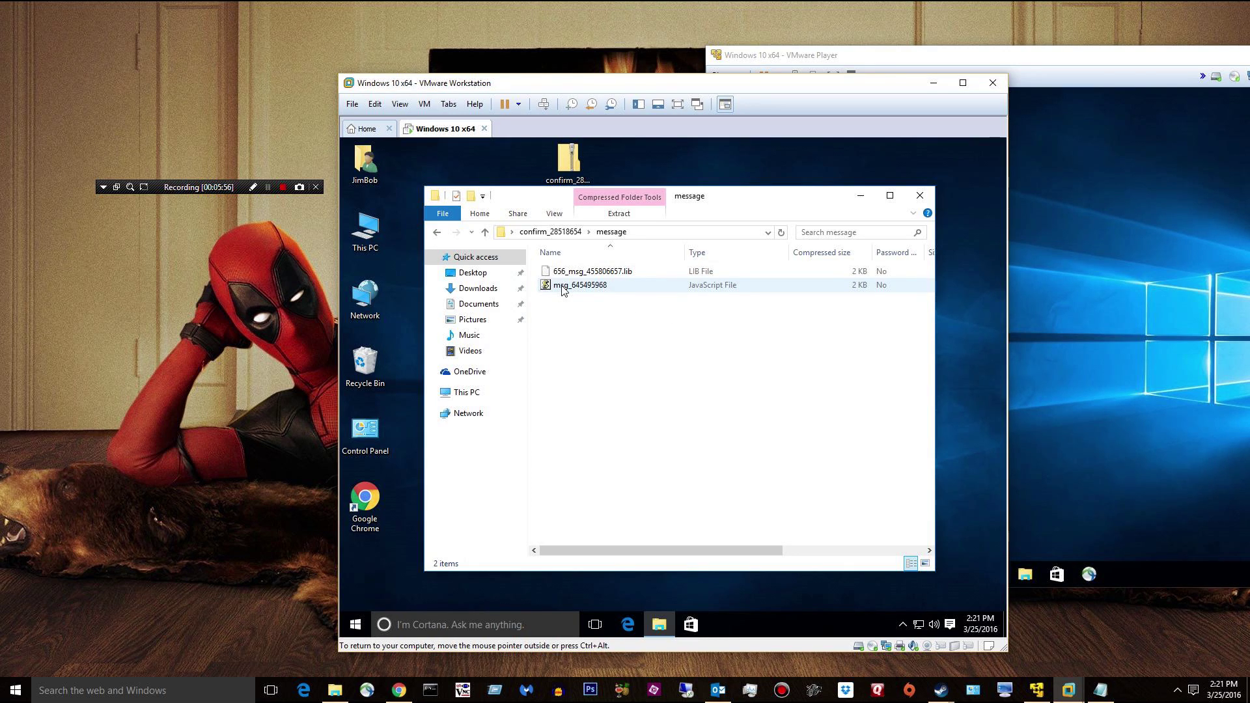
{"action": "left_click_drag", "start_coordinate": [649, 321], "coordinate": [854, 170]}
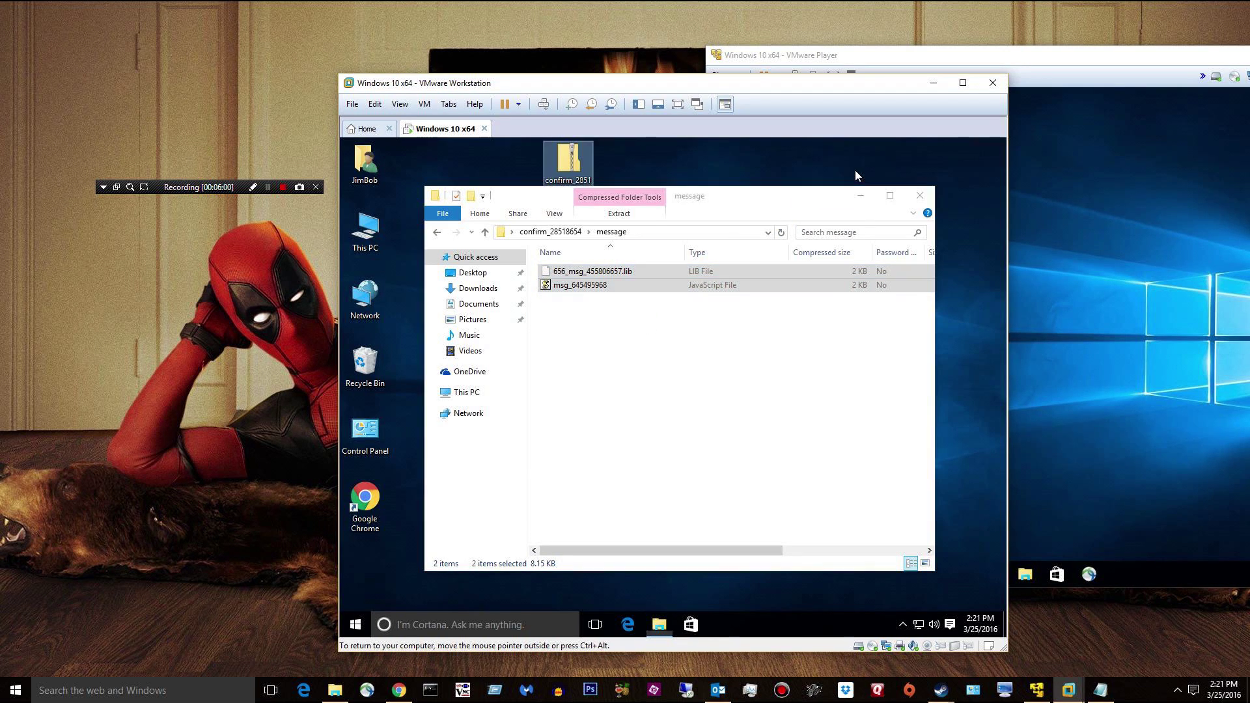
{"action": "left_click", "coordinate": [919, 195]}
{"action": "left_click_drag", "start_coordinate": [373, 573], "coordinate": [482, 321]}
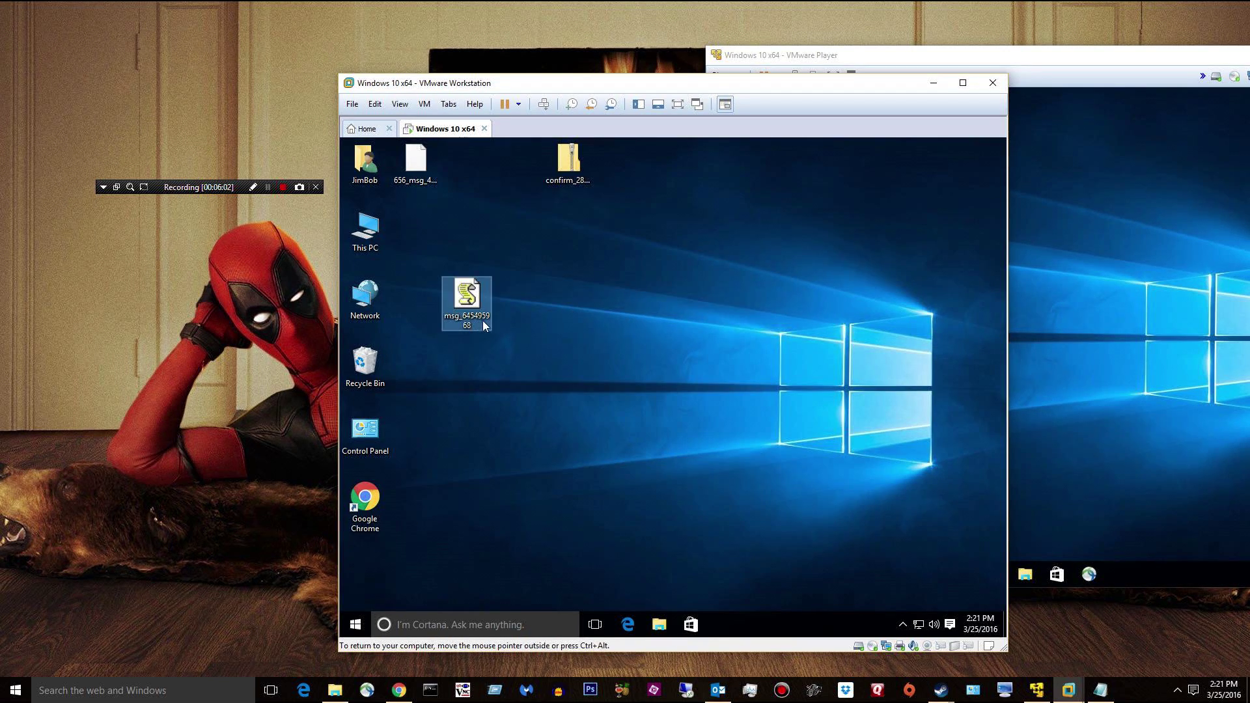
Step: Run msg_645495968, review its VirusTotal detections, and keep SecureAPlus blocking it
{"action": "double_click", "coordinate": [473, 300]}
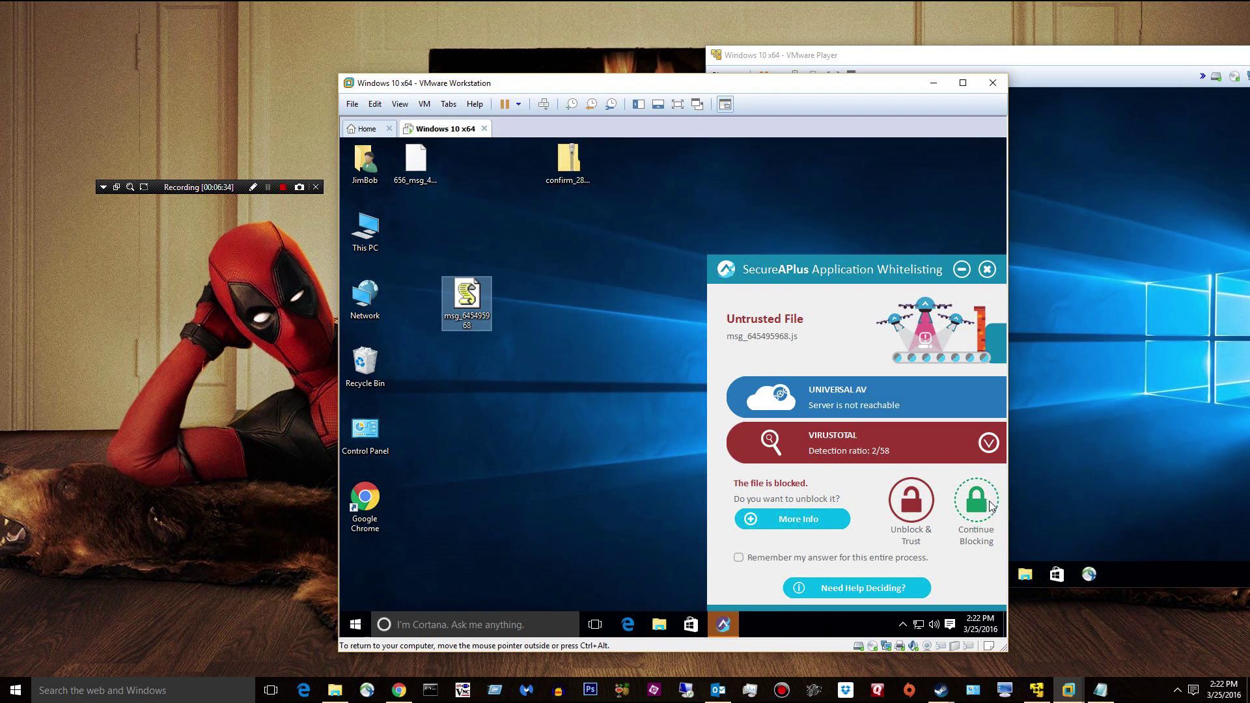
{"action": "left_click", "coordinate": [988, 442]}
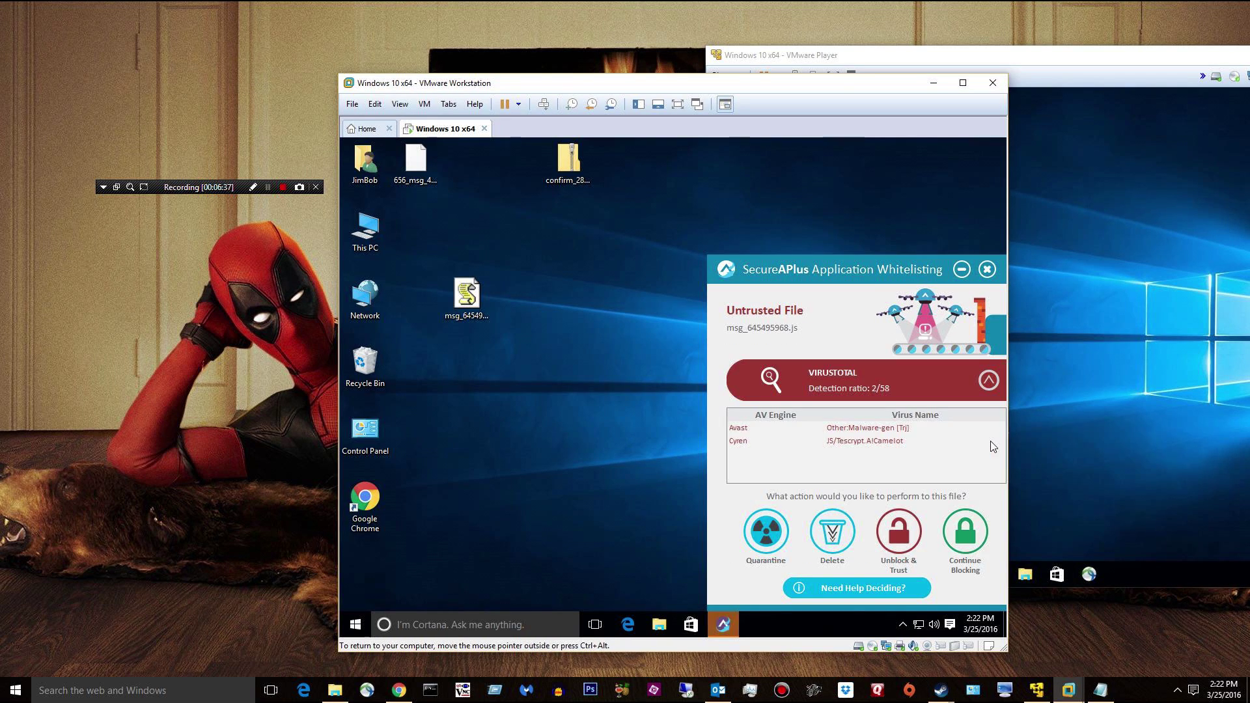
{"action": "left_click", "coordinate": [987, 388]}
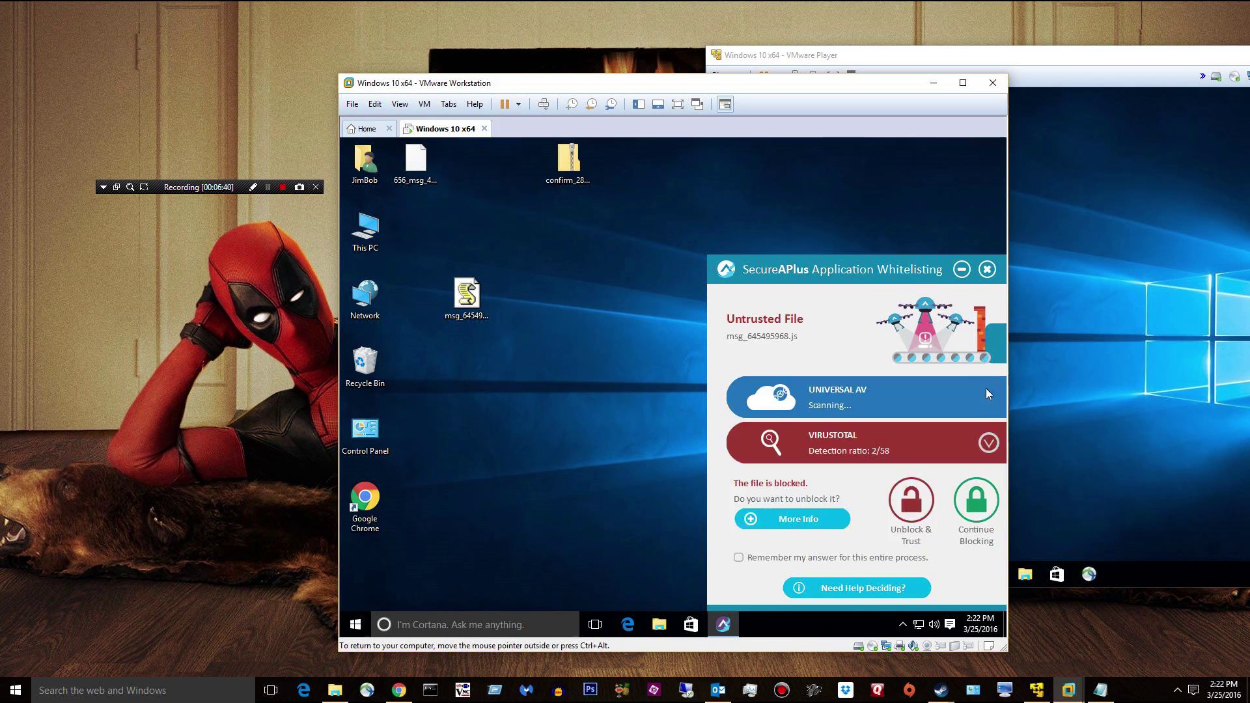
{"action": "left_click", "coordinate": [977, 511]}
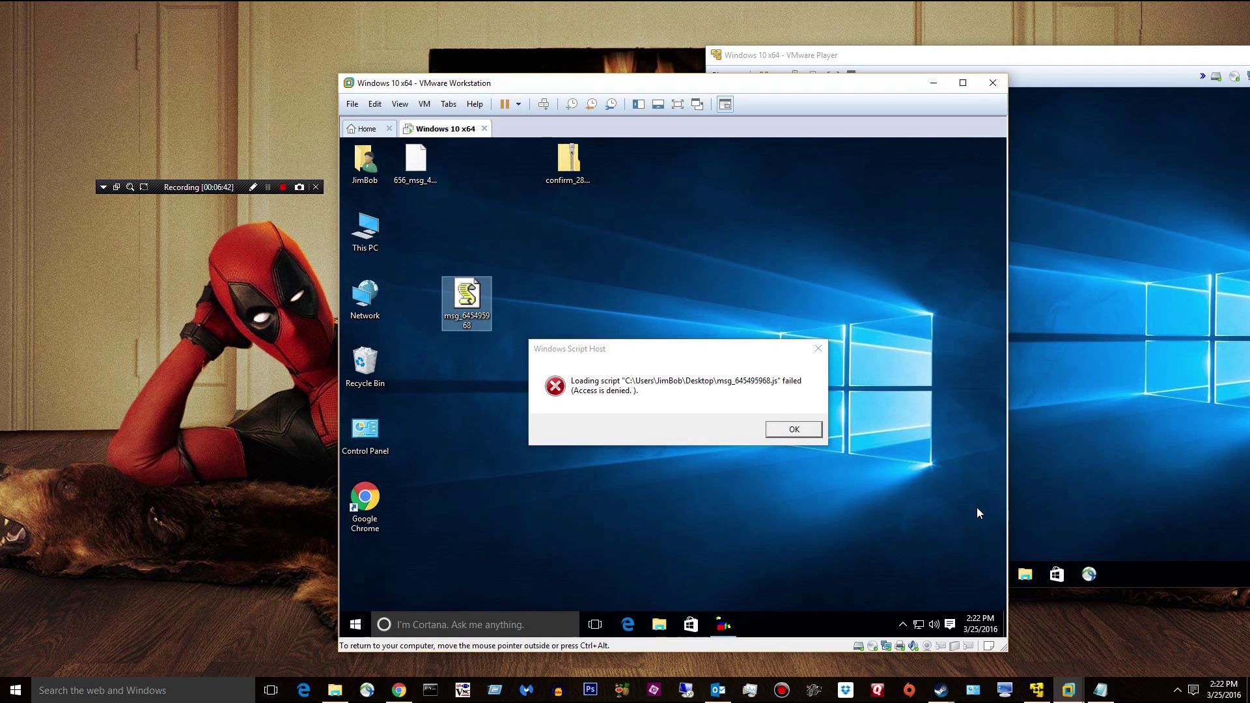
Step: Dismiss the access-denied error and move the zip and both message files to the Recycle Bin
{"action": "left_click", "coordinate": [800, 435]}
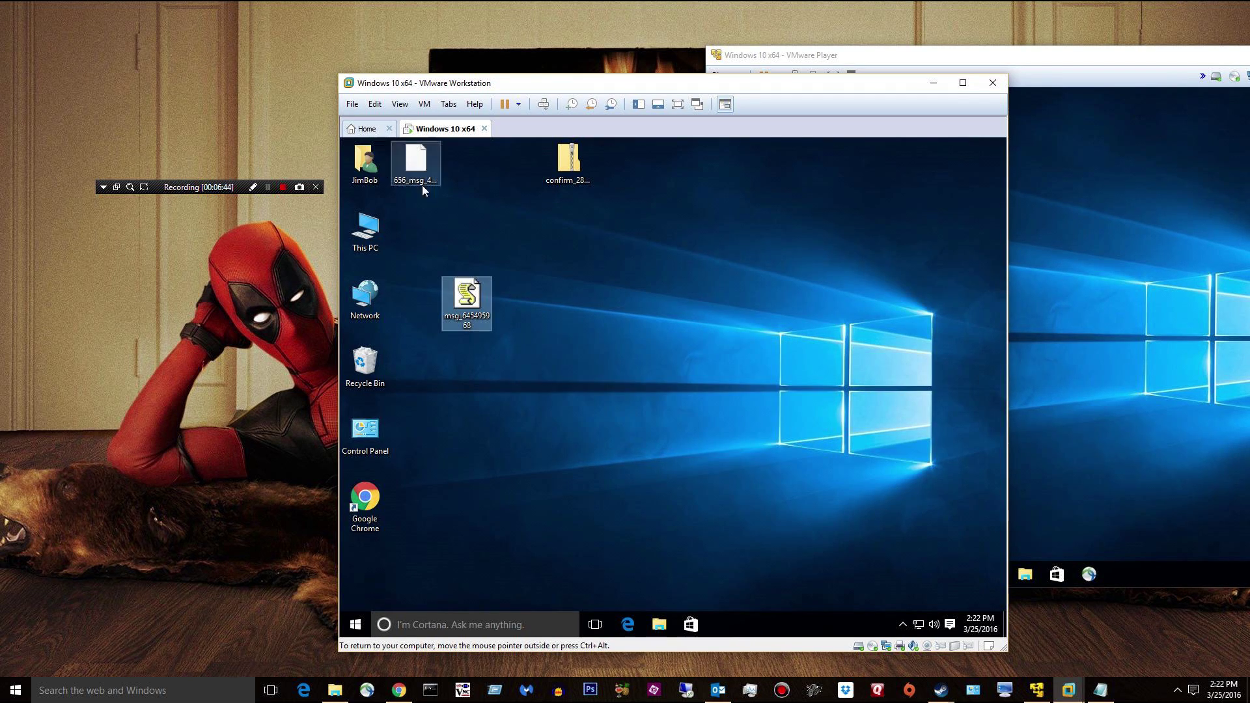
{"action": "left_click_drag", "start_coordinate": [413, 184], "coordinate": [364, 365]}
{"action": "left_click_drag", "start_coordinate": [580, 179], "coordinate": [370, 375]}
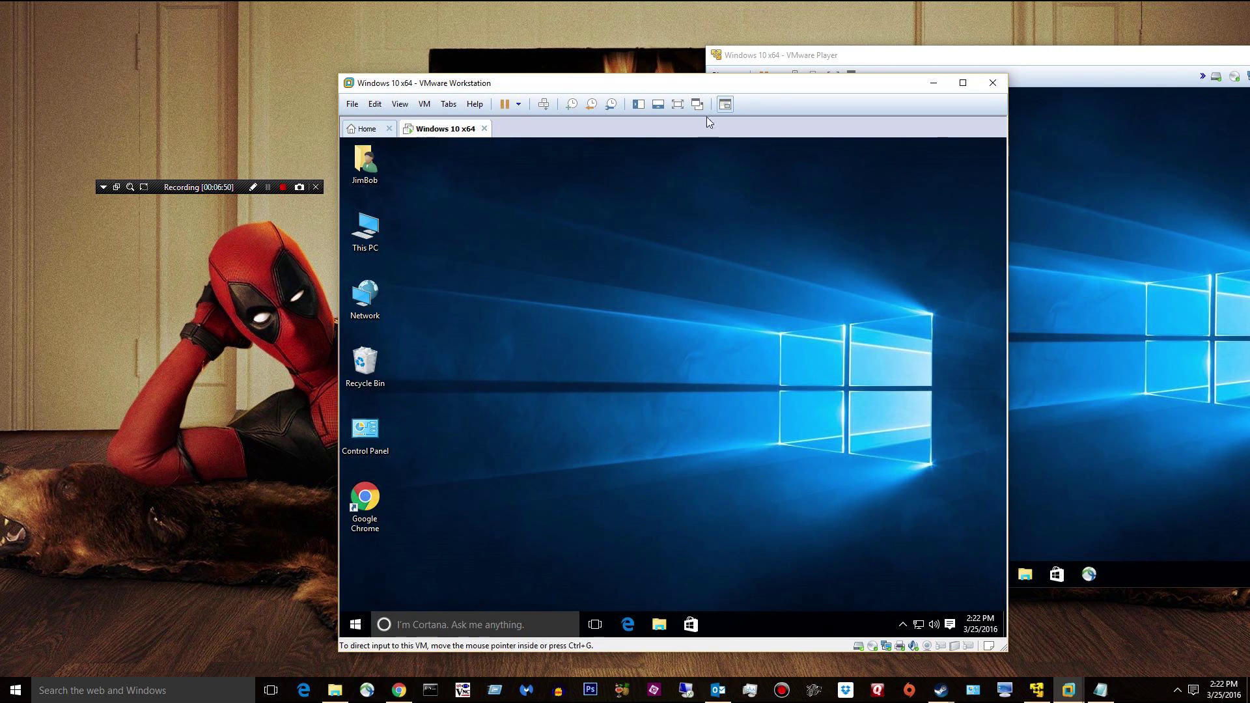
Step: Copy Document2 from the VMware Player VM into the Workstation VM
{"action": "left_click", "coordinate": [889, 55]}
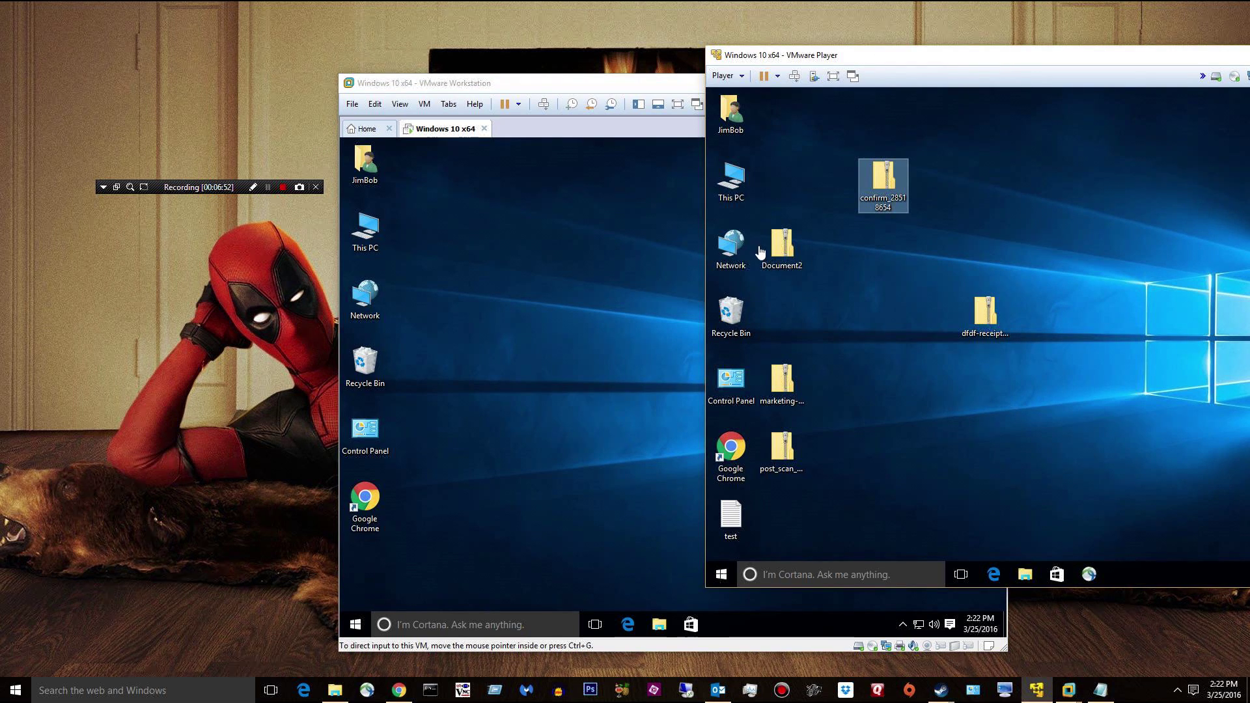
{"action": "left_click_drag", "start_coordinate": [781, 246], "coordinate": [541, 254]}
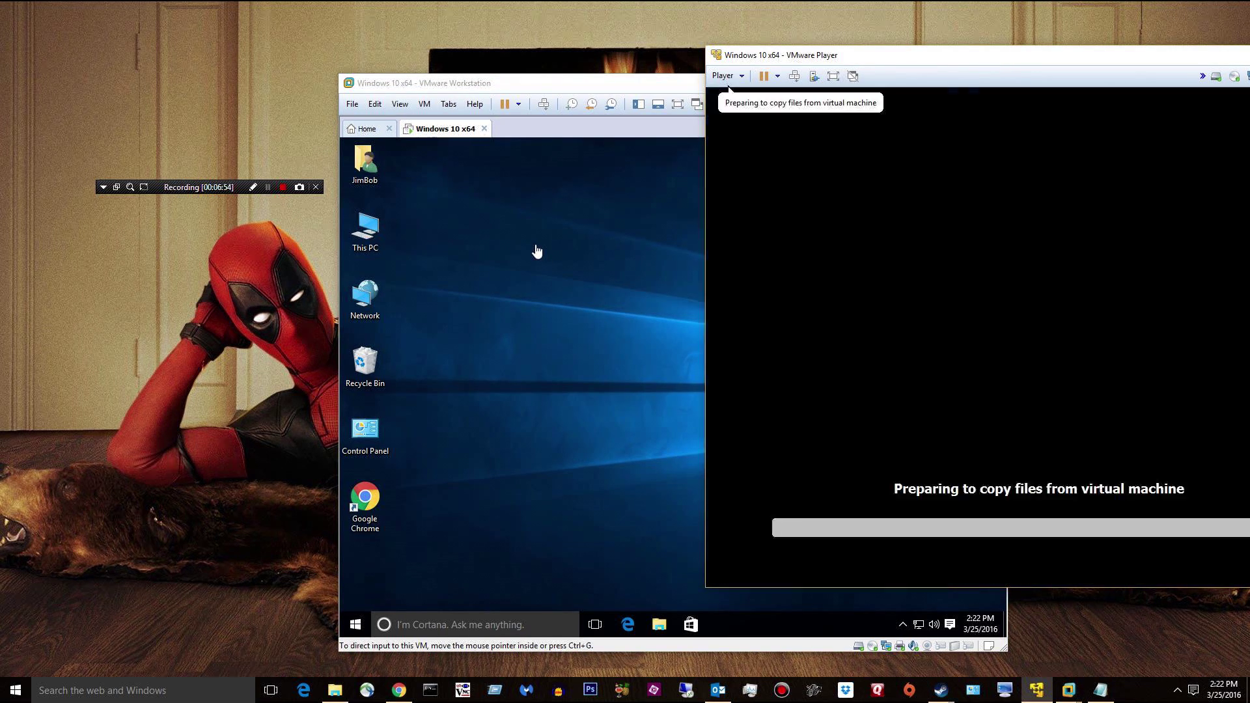
{"action": "left_click", "coordinate": [585, 256]}
Step: Extract JCJ3825953323.js from Document2, run it, and keep SecureAPlus blocking it
{"action": "double_click", "coordinate": [529, 233]}
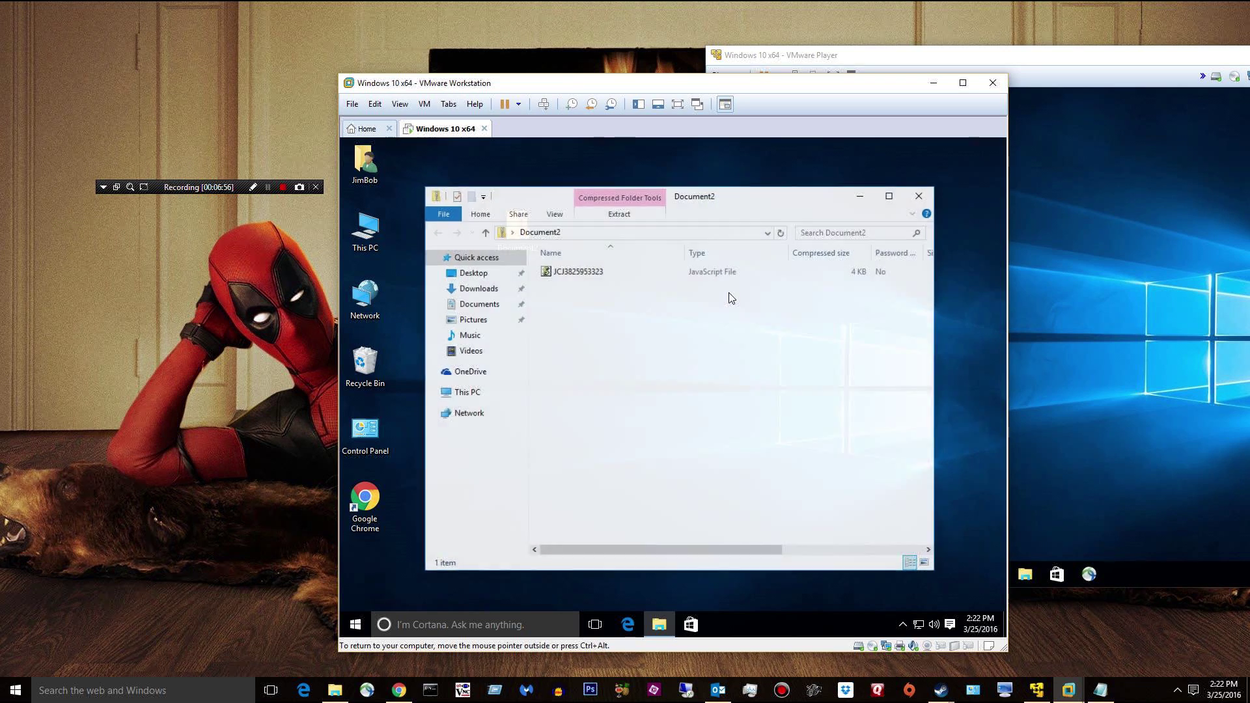
{"action": "left_click_drag", "start_coordinate": [594, 272], "coordinate": [970, 267]}
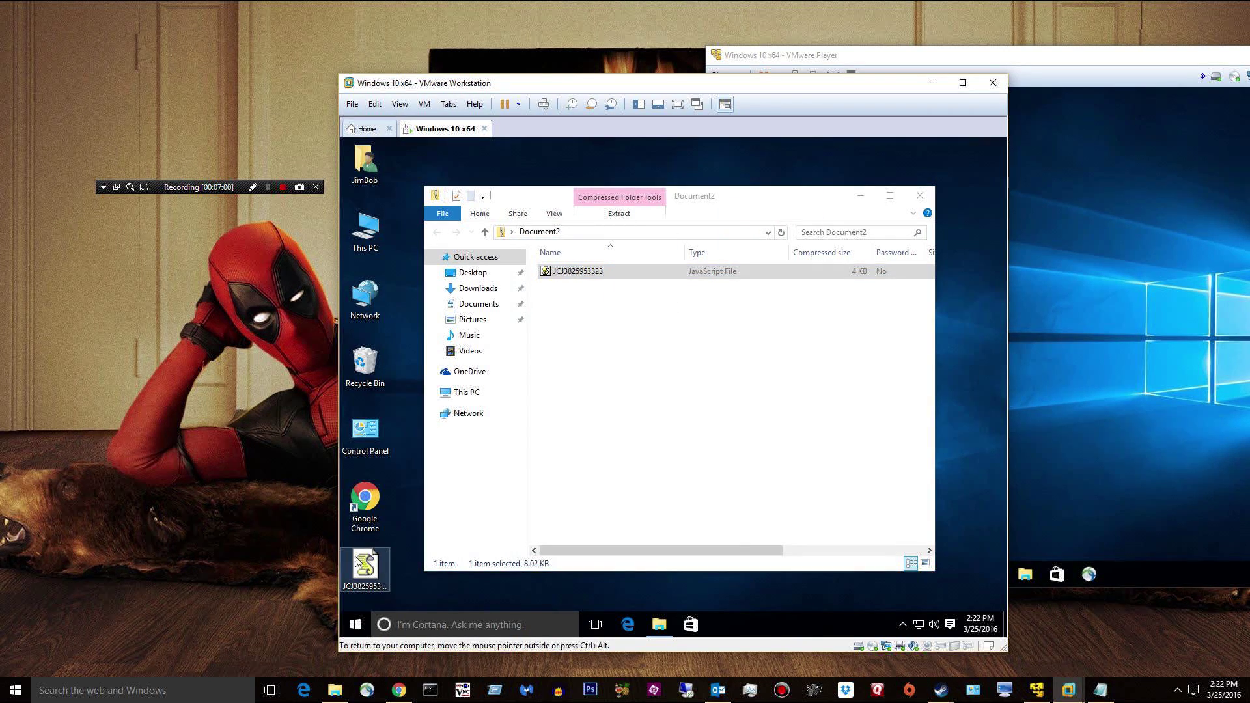
{"action": "double_click", "coordinate": [365, 568]}
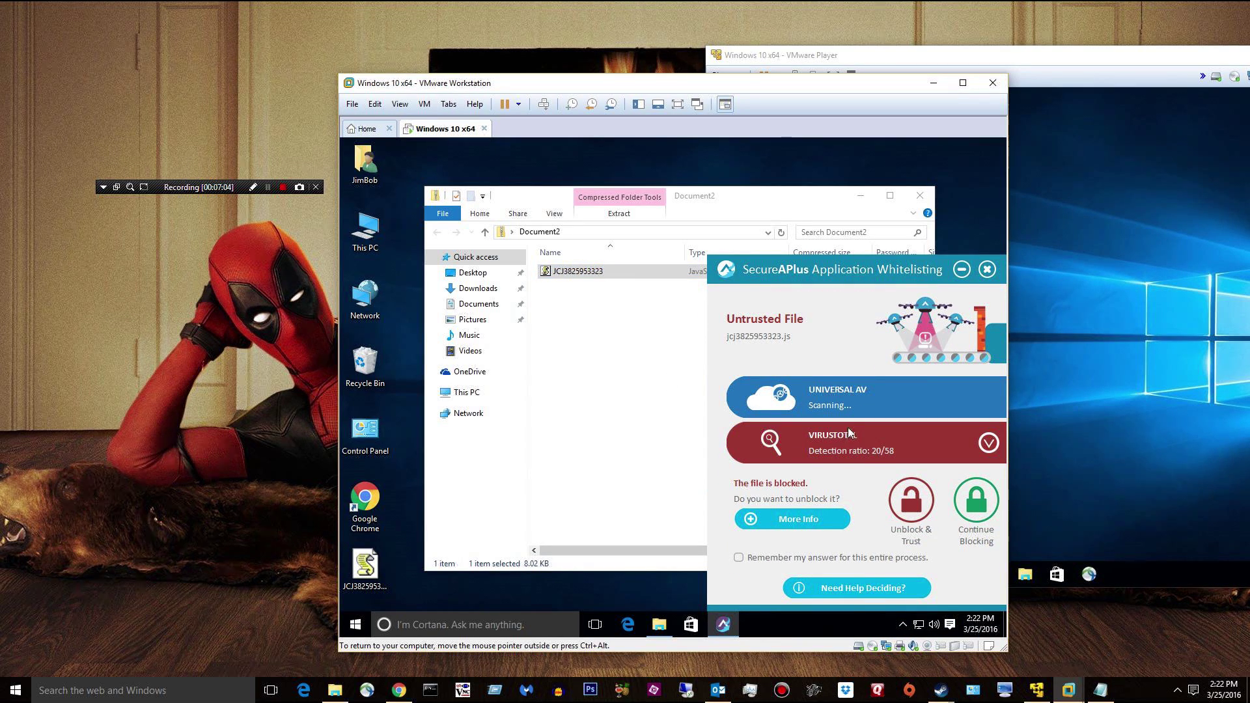
{"action": "left_click", "coordinate": [981, 502]}
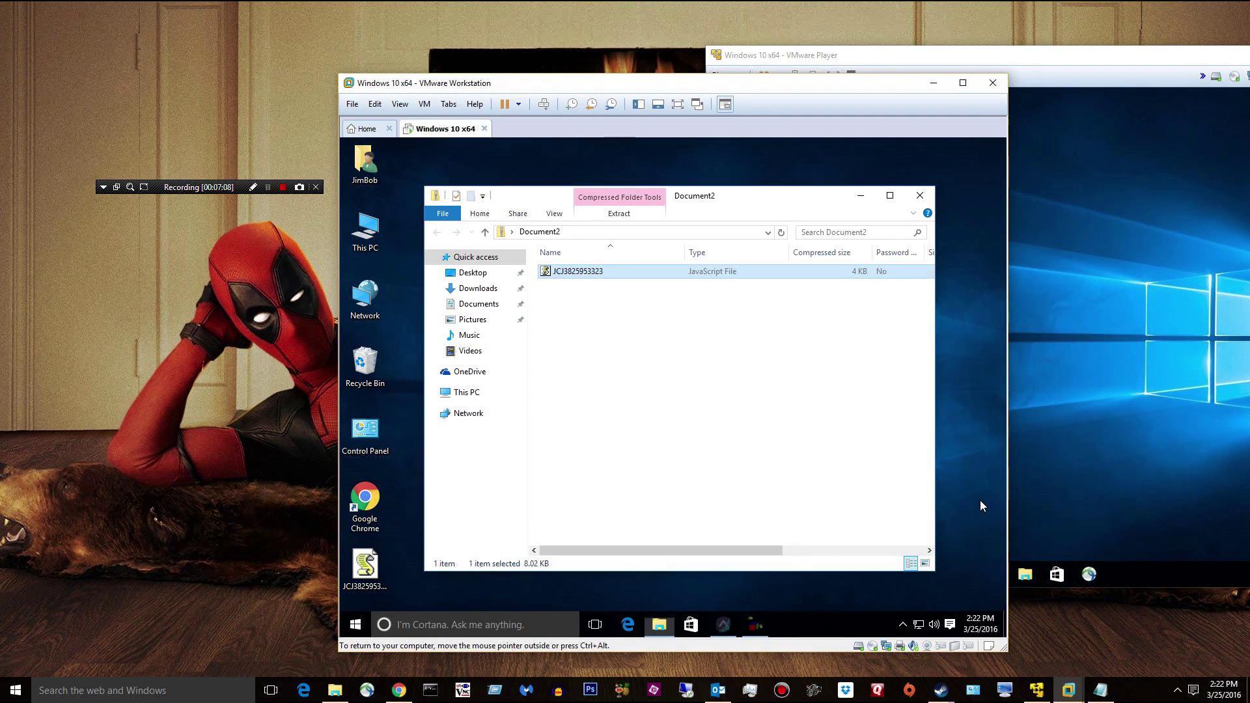
{"action": "left_click", "coordinate": [919, 195]}
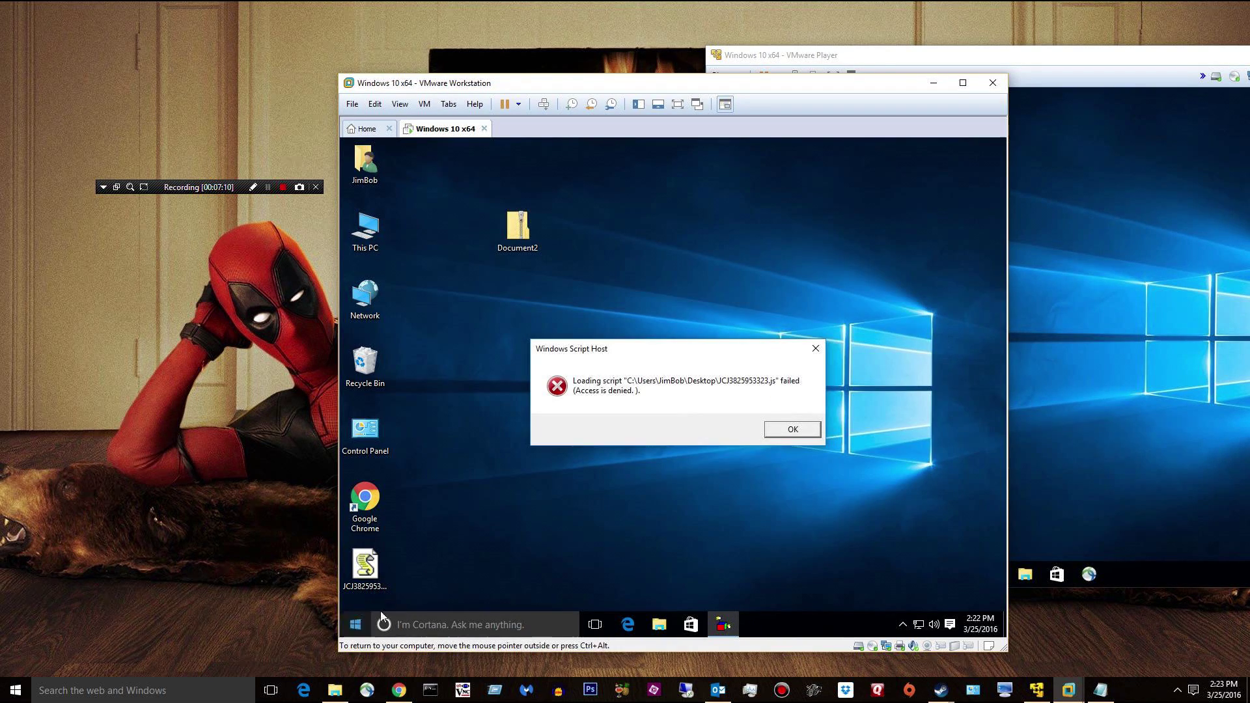
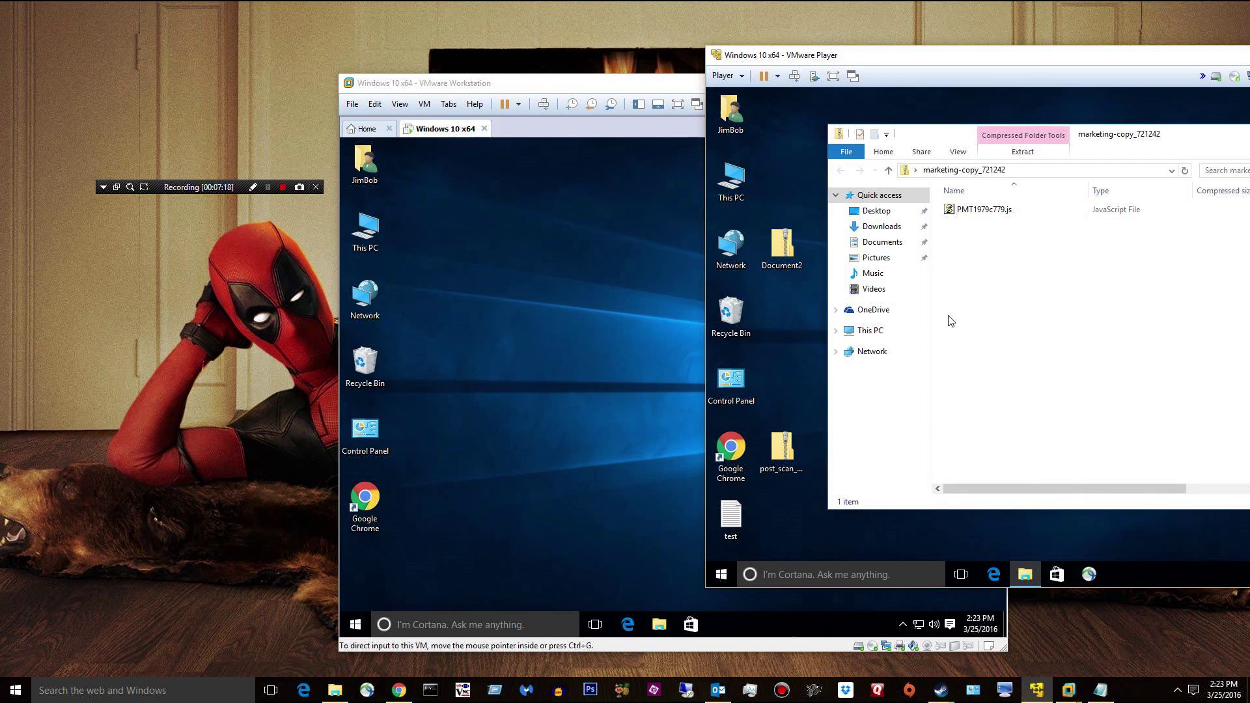
Step: Bring the Windows 10 x64 Workstation VM forward and select the marketing-copy_721242 zip on its desktop
{"action": "left_click", "coordinate": [965, 208]}
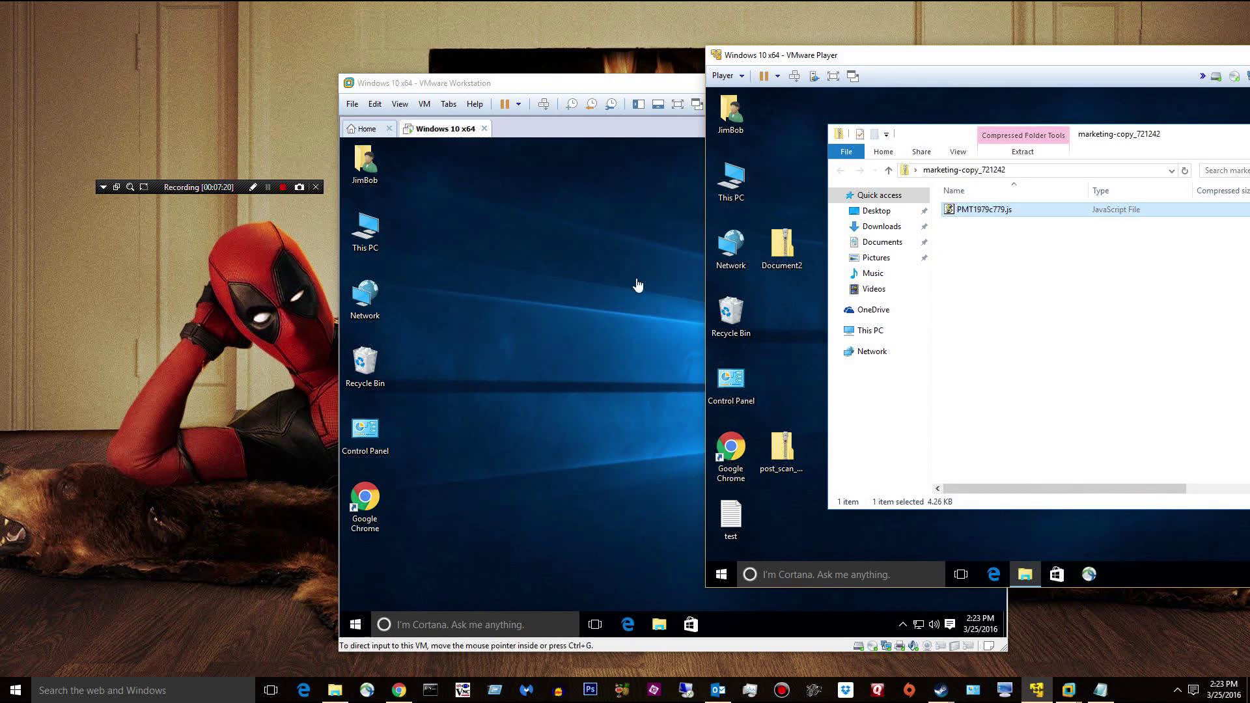
{"action": "left_click", "coordinate": [603, 307]}
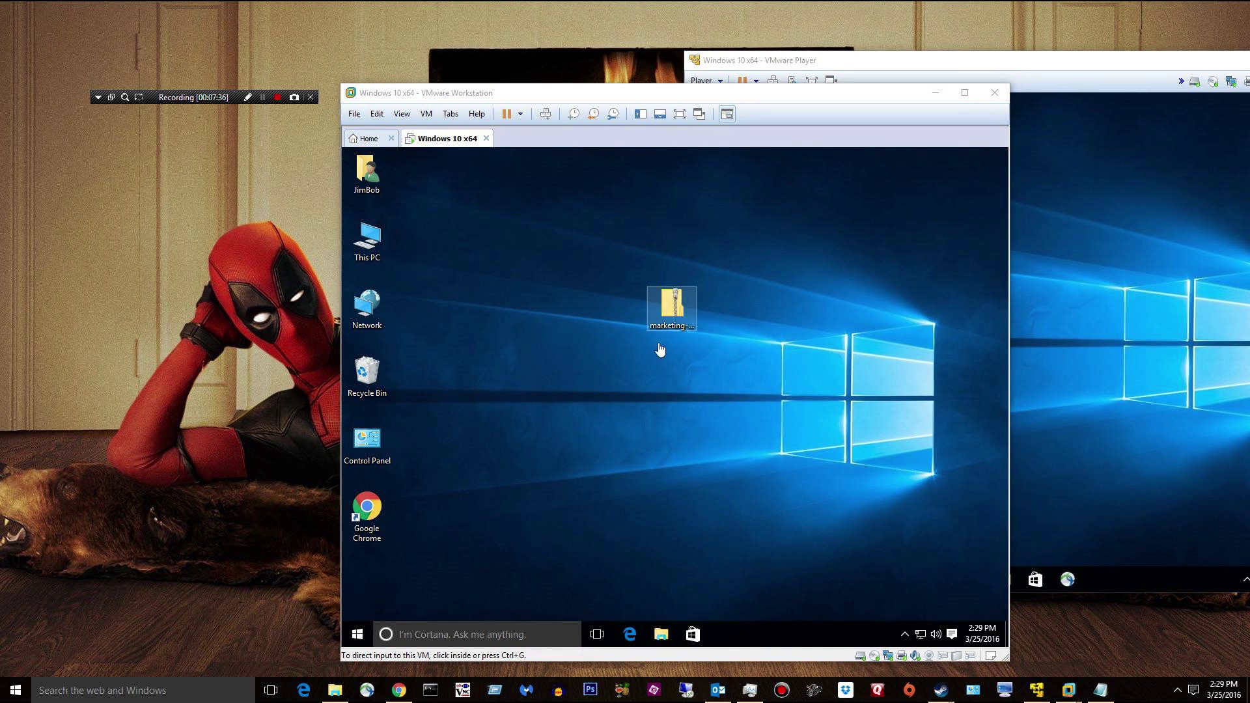
{"action": "left_click", "coordinate": [667, 310]}
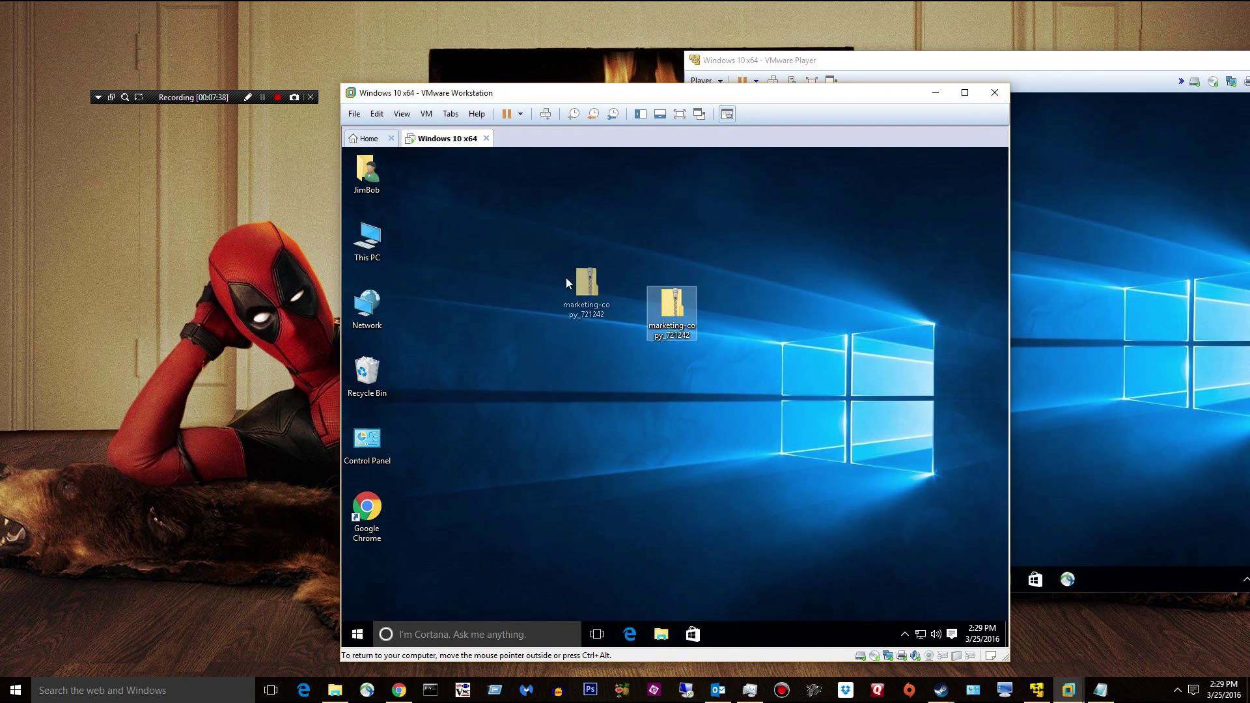
Step: Open the marketing-copy zip, run PMT1979c779.js, and keep it blocked in SecureAPlus
{"action": "left_click_drag", "start_coordinate": [566, 280], "coordinate": [558, 267]}
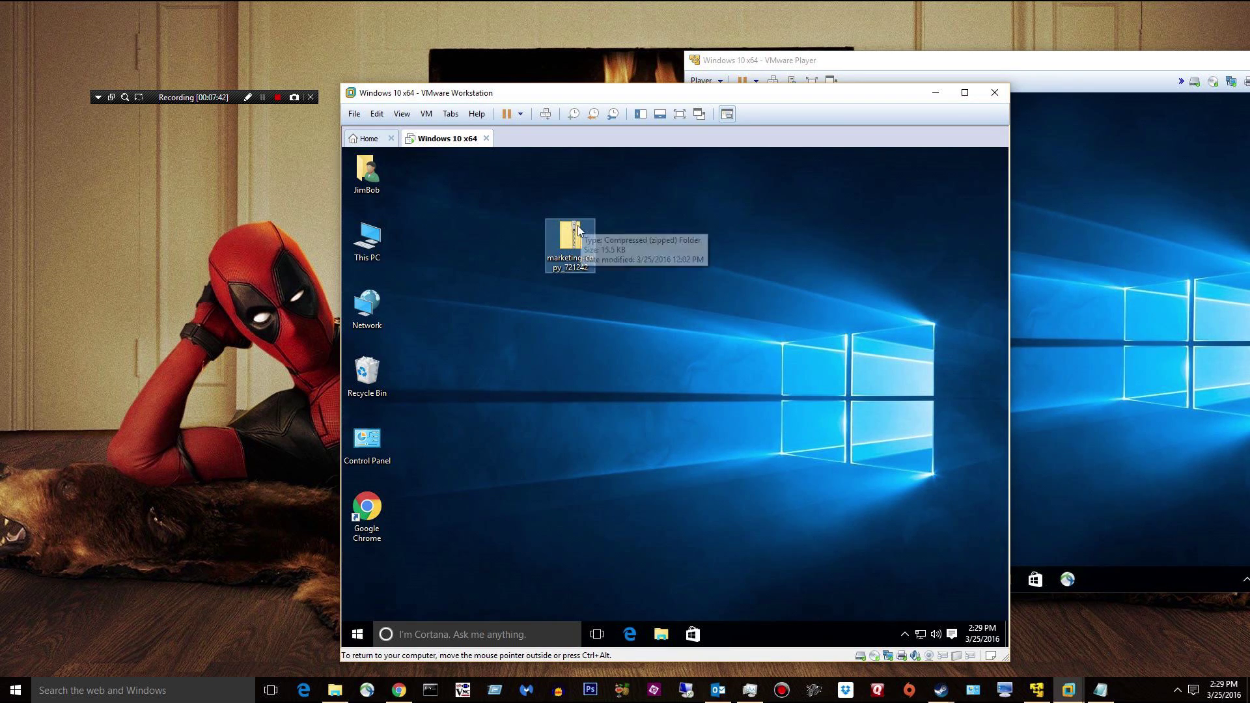
{"action": "left_click", "coordinate": [838, 229]}
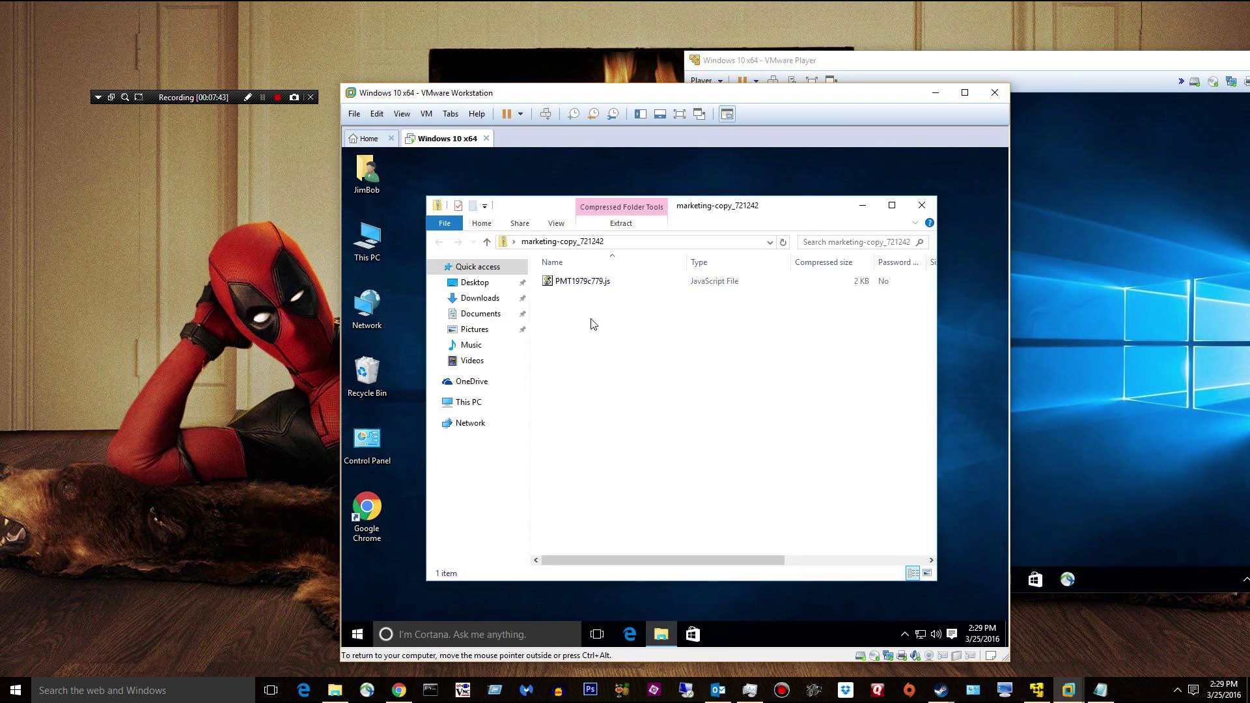
{"action": "left_click", "coordinate": [552, 287]}
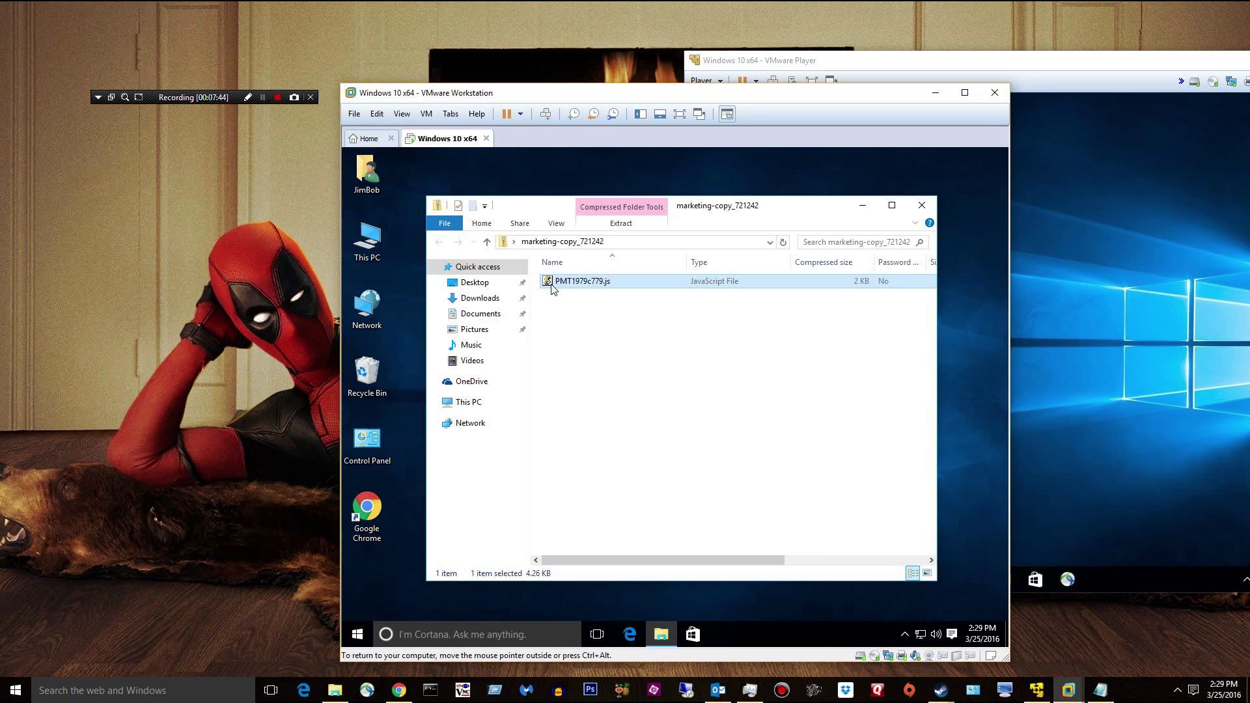
{"action": "left_click", "coordinate": [922, 205]}
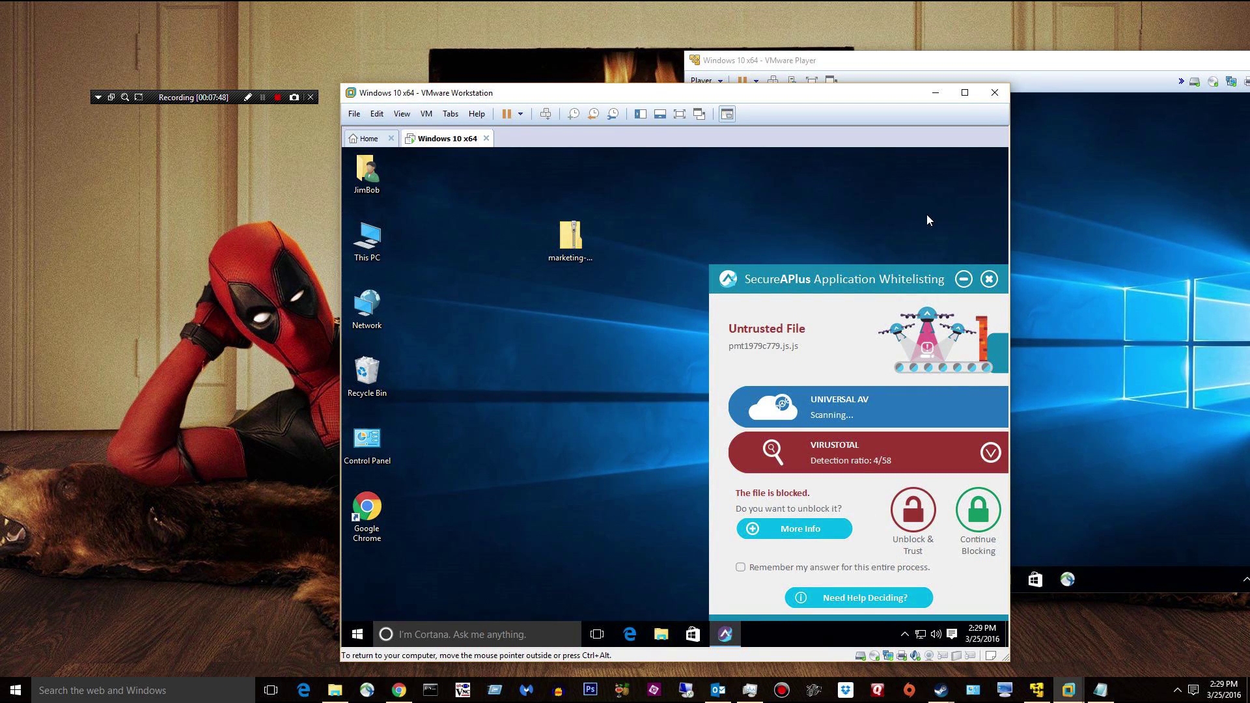
{"action": "left_click", "coordinate": [979, 525]}
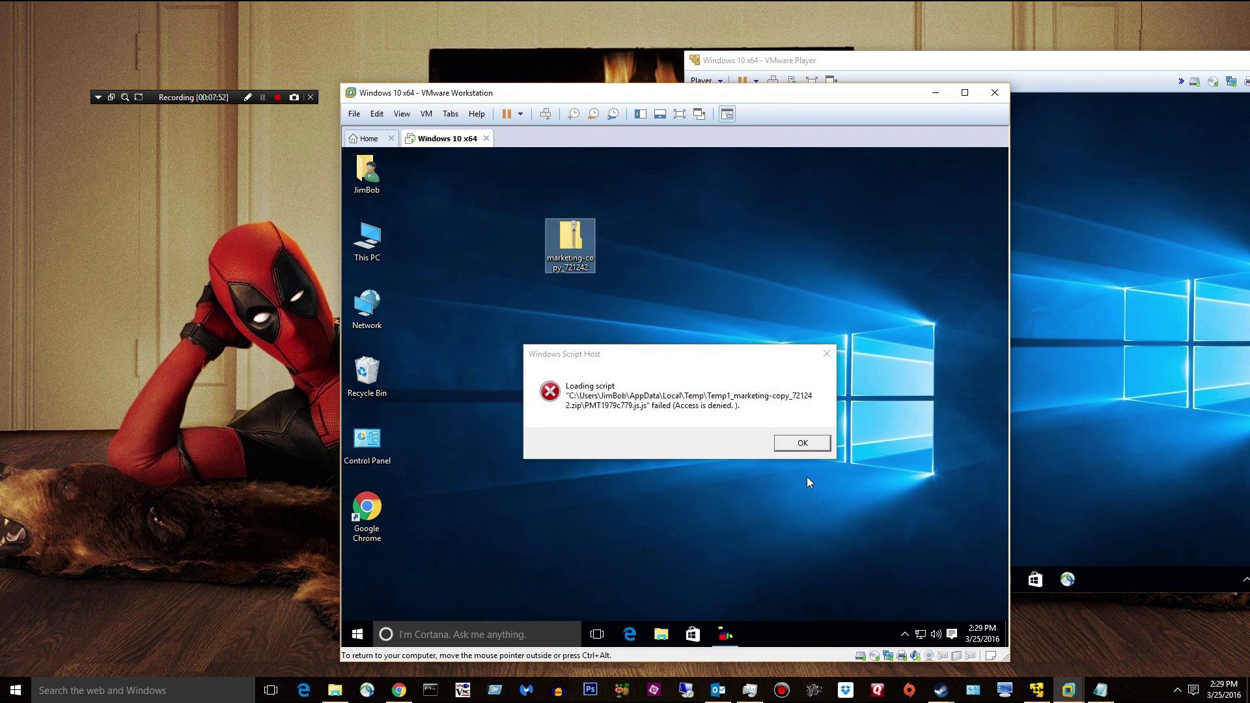
Step: Dismiss the access-denied error and delete the marketing-copy zip to the Recycle Bin
{"action": "left_click", "coordinate": [797, 442]}
{"action": "left_click_drag", "start_coordinate": [568, 246], "coordinate": [370, 389]}
{"action": "left_click", "coordinate": [1006, 70]}
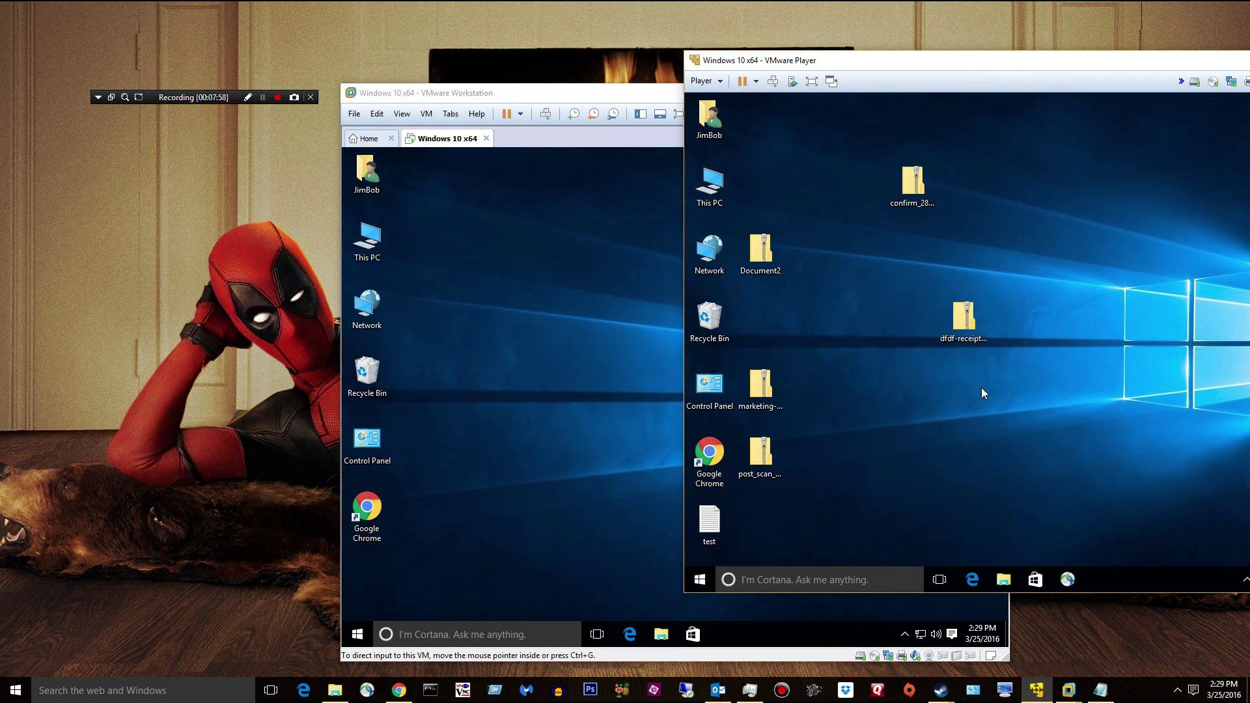
Step: Copy the dfdf-receipt_483621 zip into the Workstation VM, open it, and dismiss Defender's malware-found notice
{"action": "left_click_drag", "start_coordinate": [962, 318], "coordinate": [569, 312]}
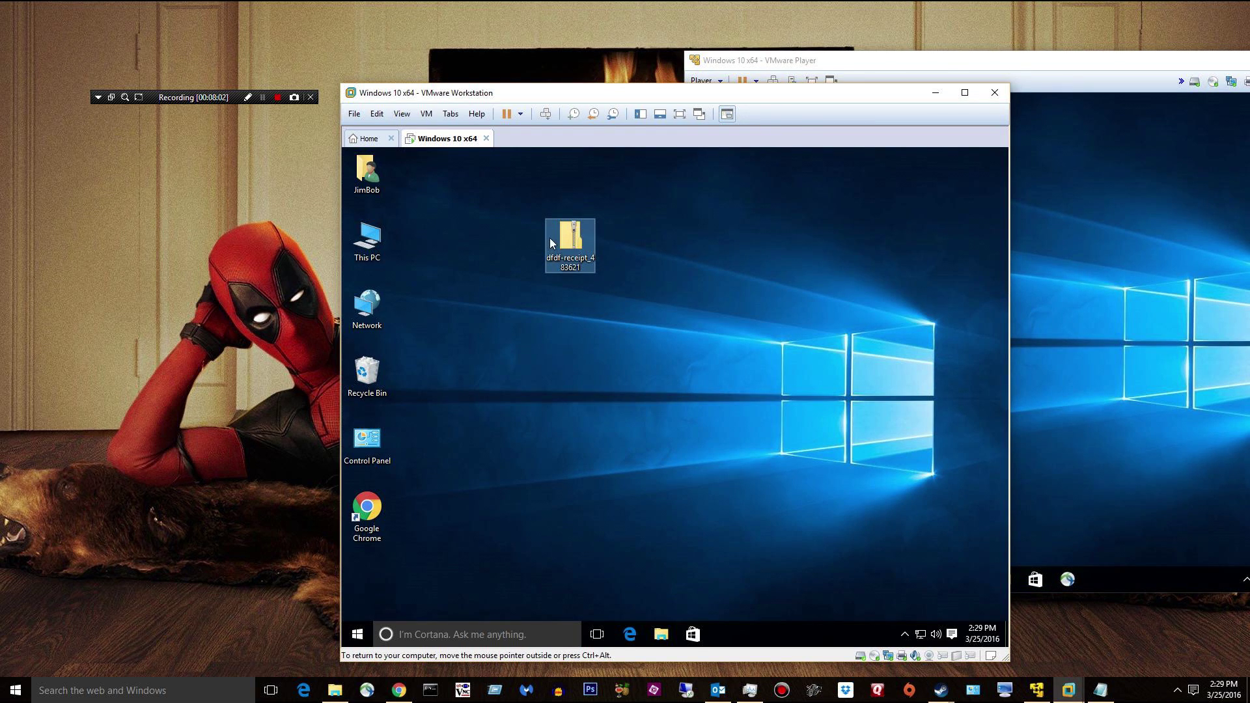
{"action": "double_click", "coordinate": [564, 242]}
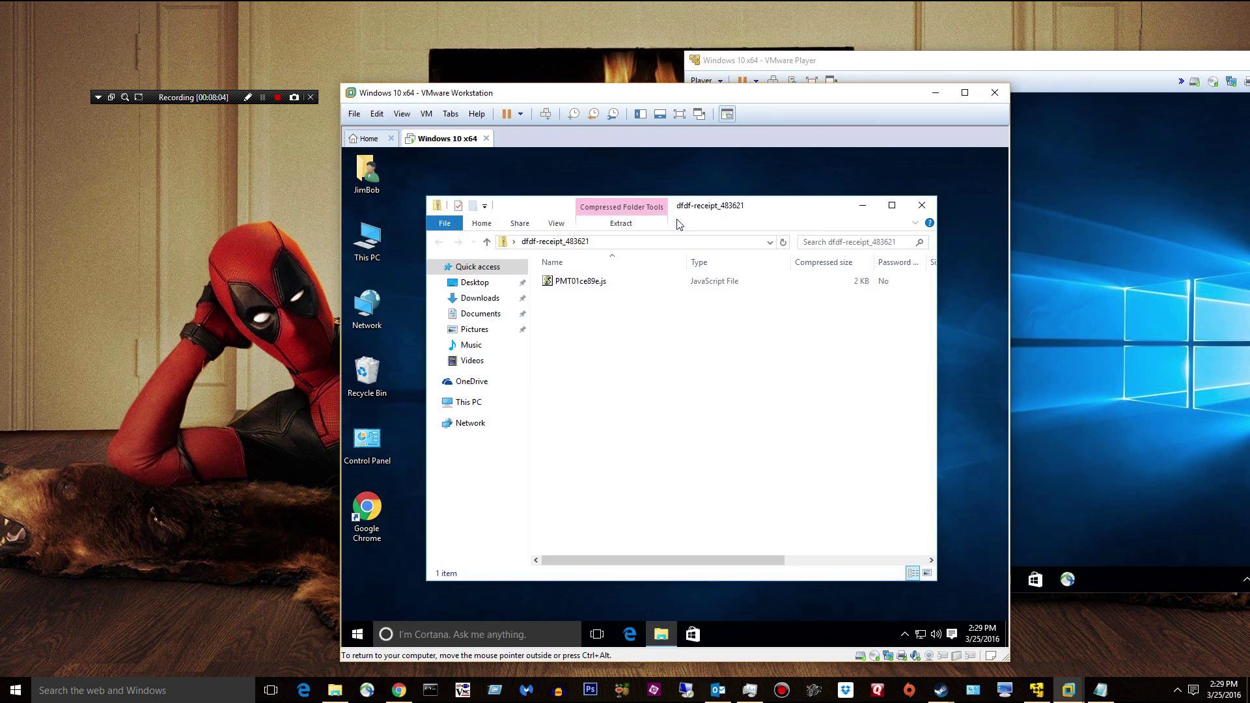
{"action": "left_click", "coordinate": [576, 284]}
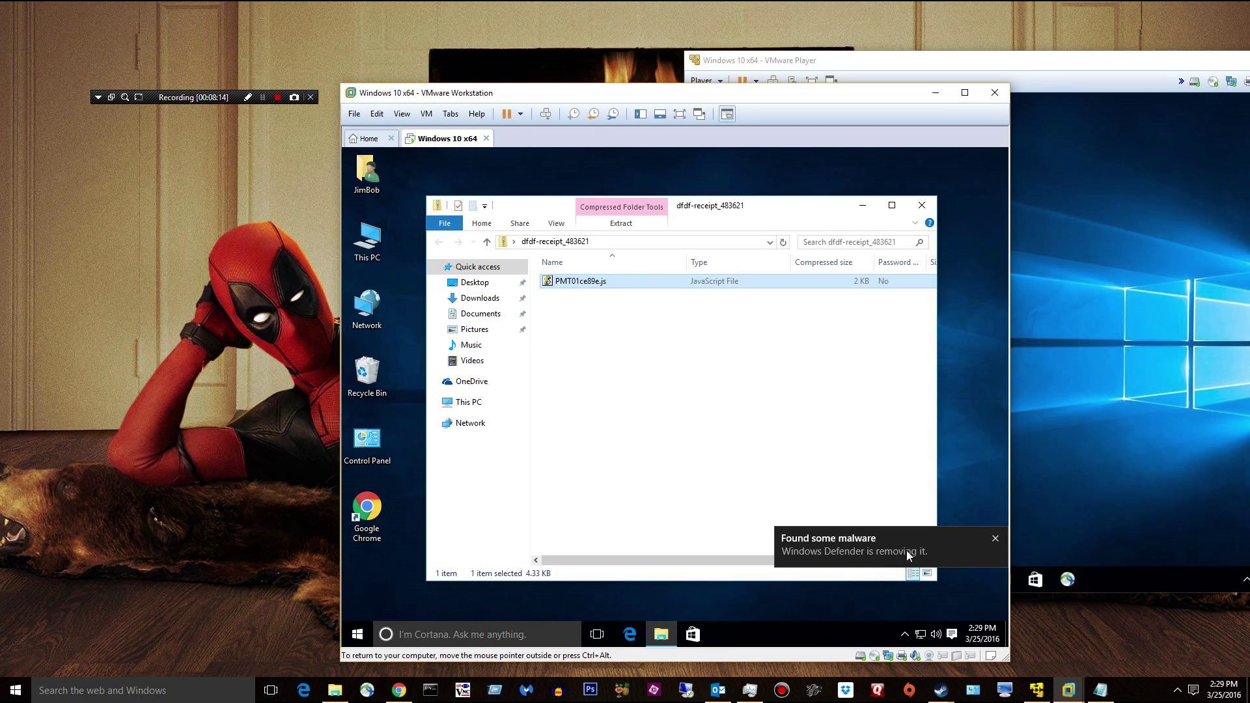
{"action": "left_click", "coordinate": [995, 538]}
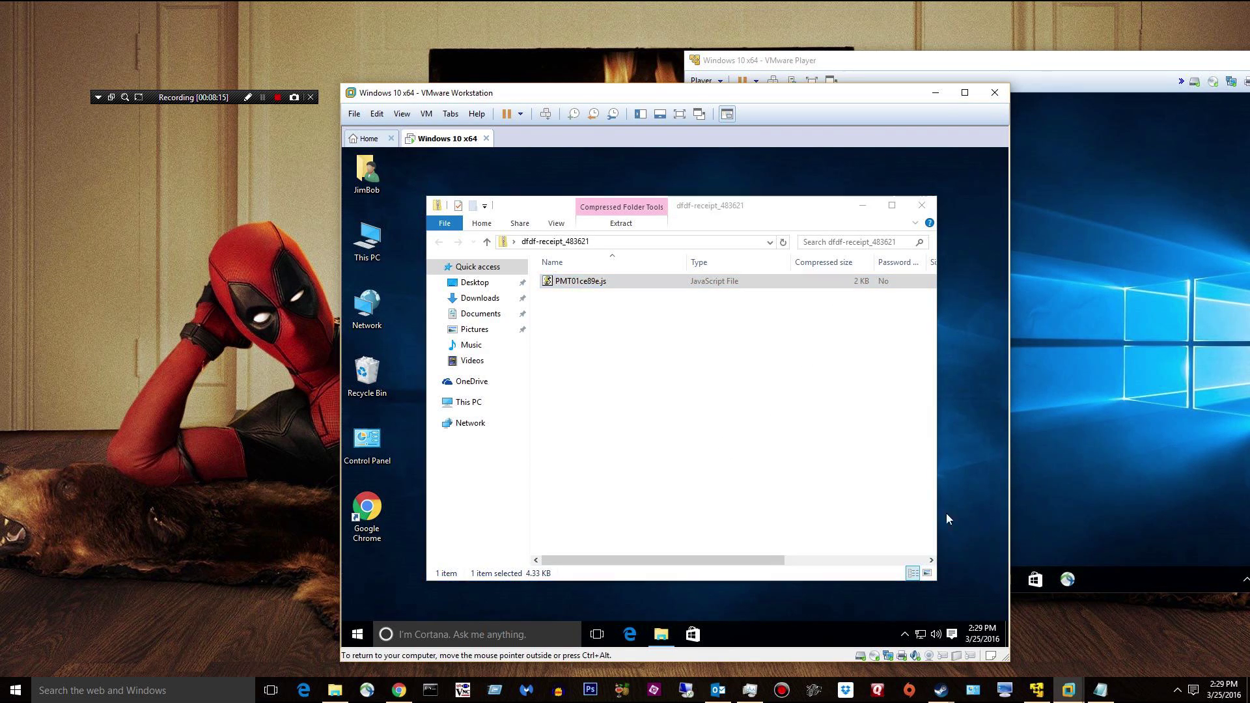
{"action": "left_click", "coordinate": [588, 285]}
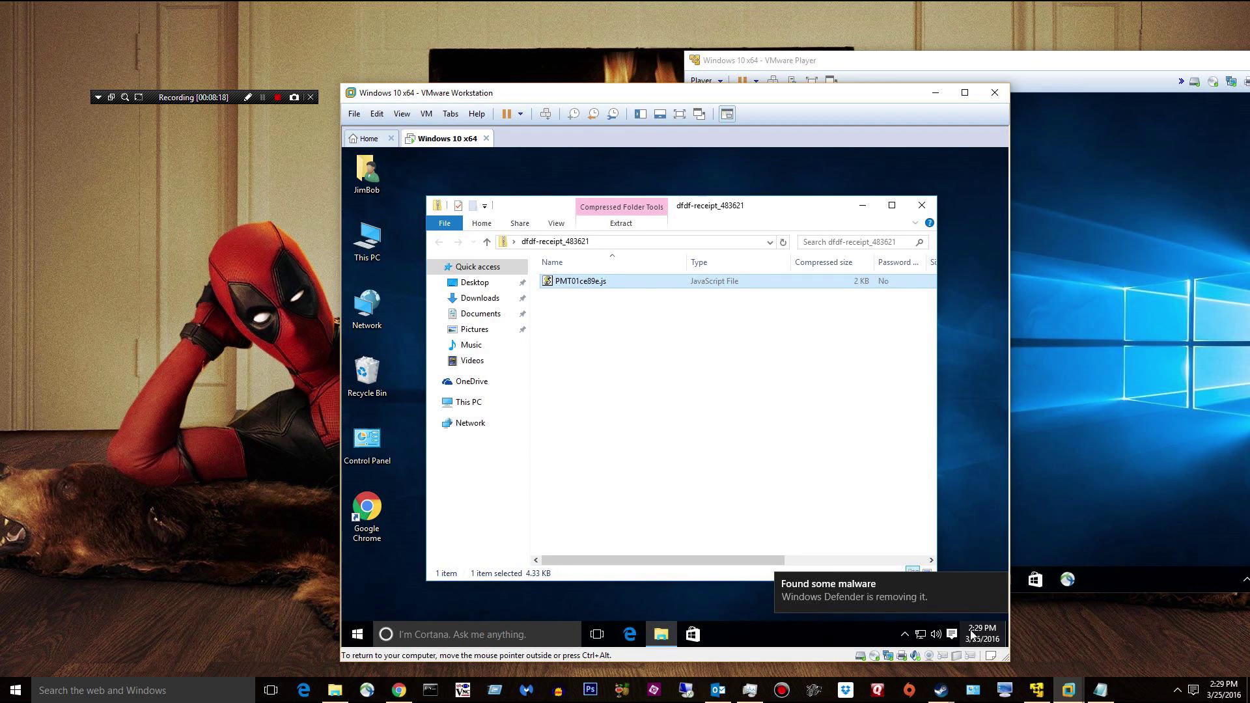
{"action": "left_click", "coordinate": [906, 635]}
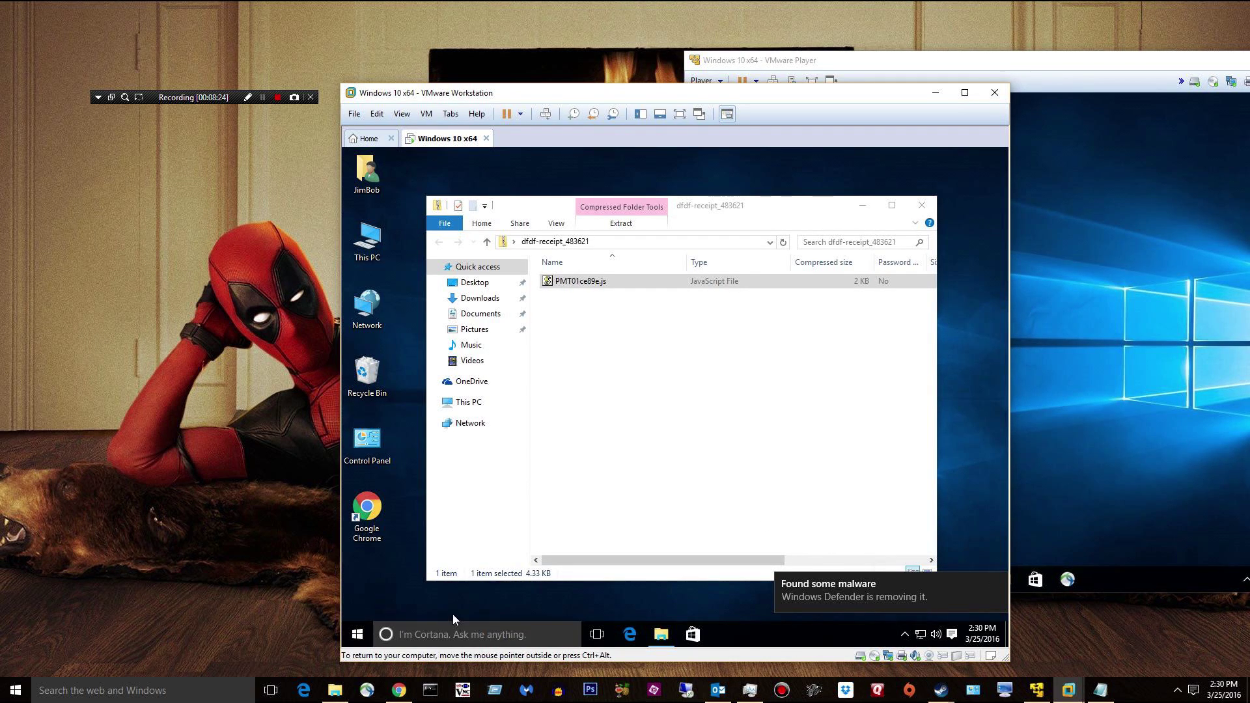
Step: Search for 'window' and launch Windows Defender
{"action": "left_click", "coordinate": [448, 634]}
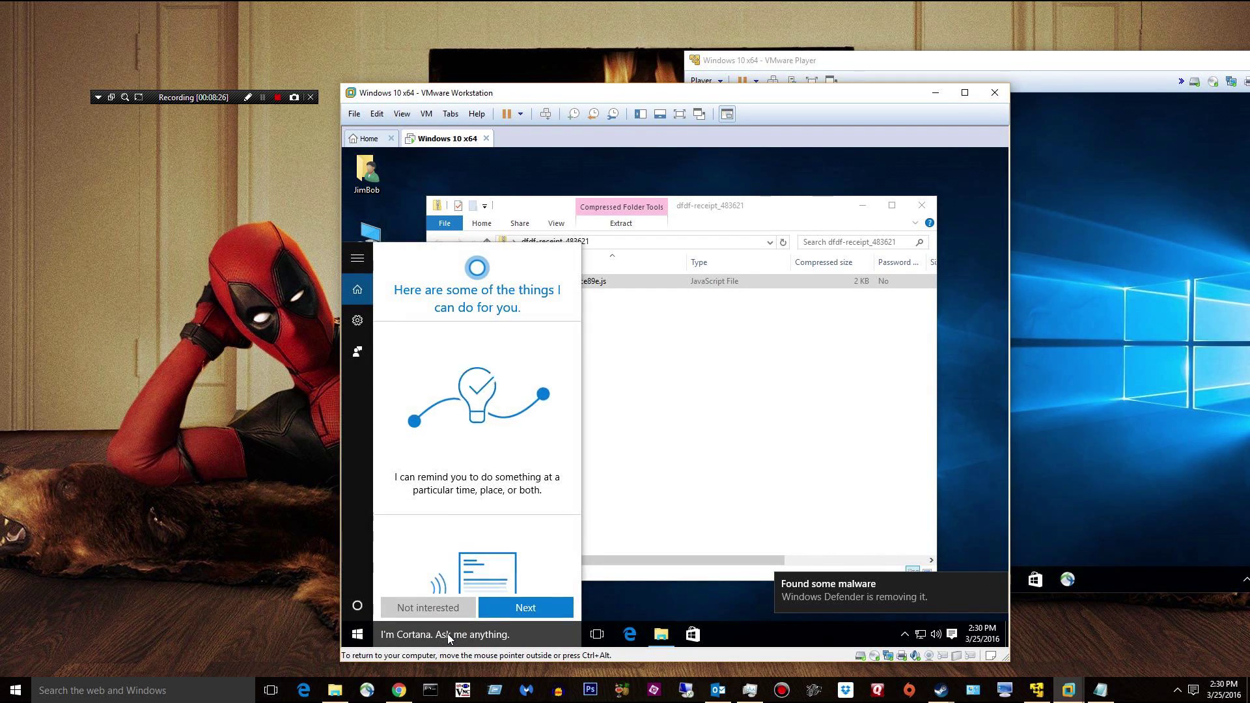
{"action": "type", "text": "d"}
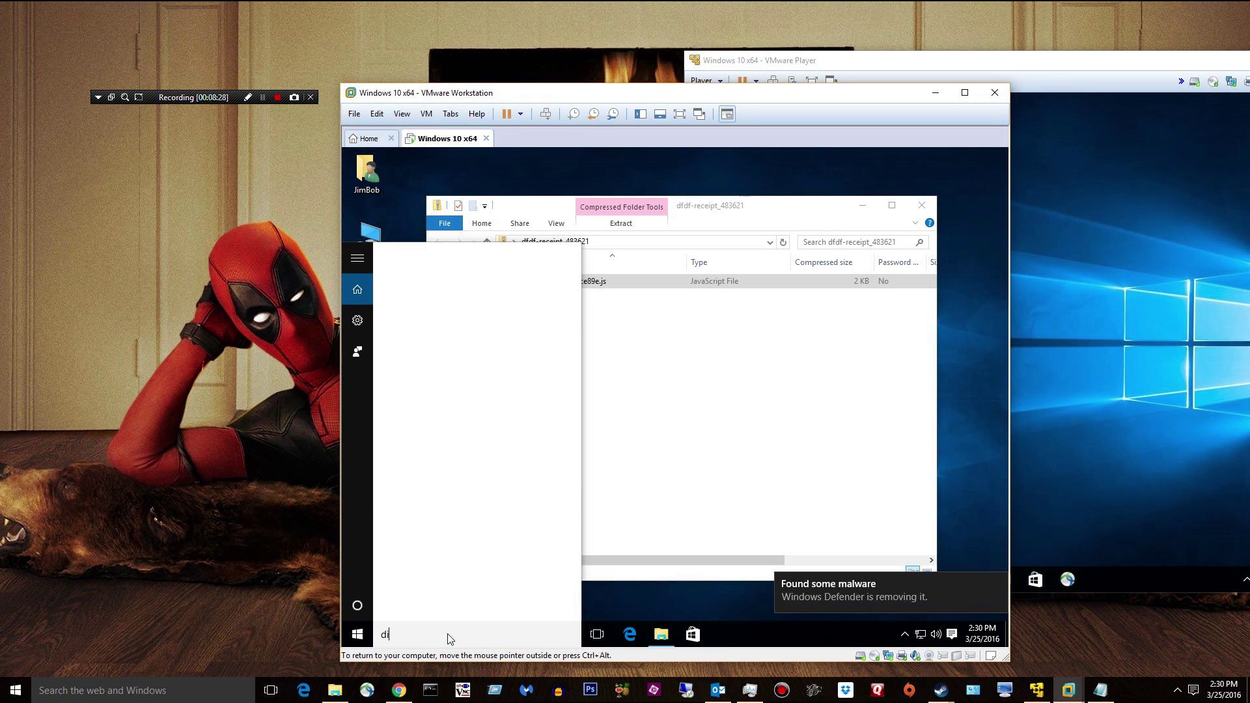
{"action": "key", "text": "BackSpace"}
{"action": "type", "text": "window"}
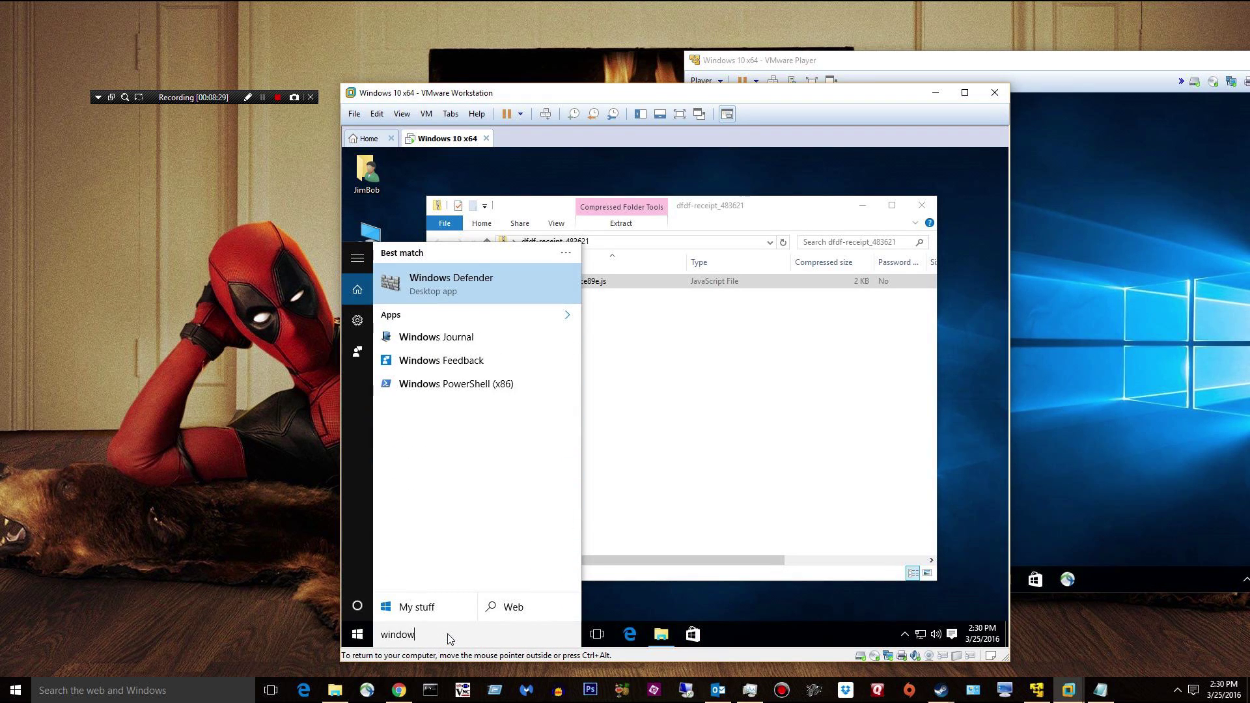
{"action": "left_click", "coordinate": [451, 283]}
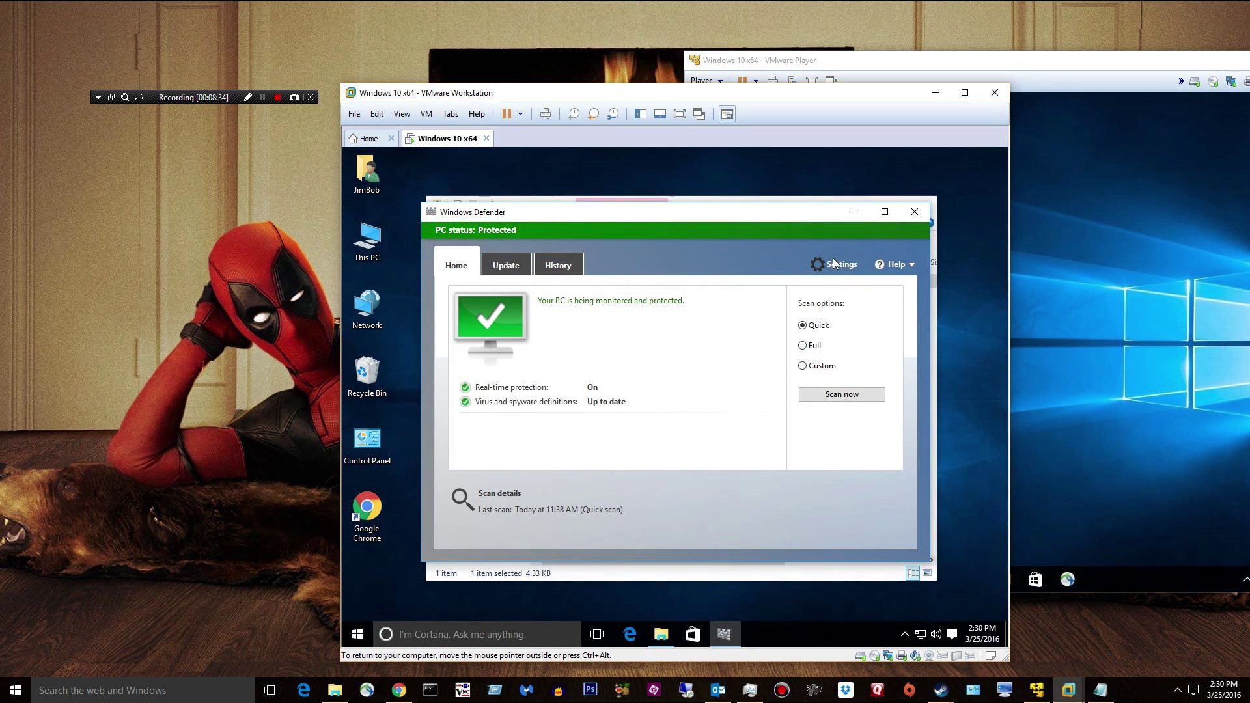
Step: Switch off Windows Defender real-time protection and close Defender
{"action": "left_click", "coordinate": [840, 264]}
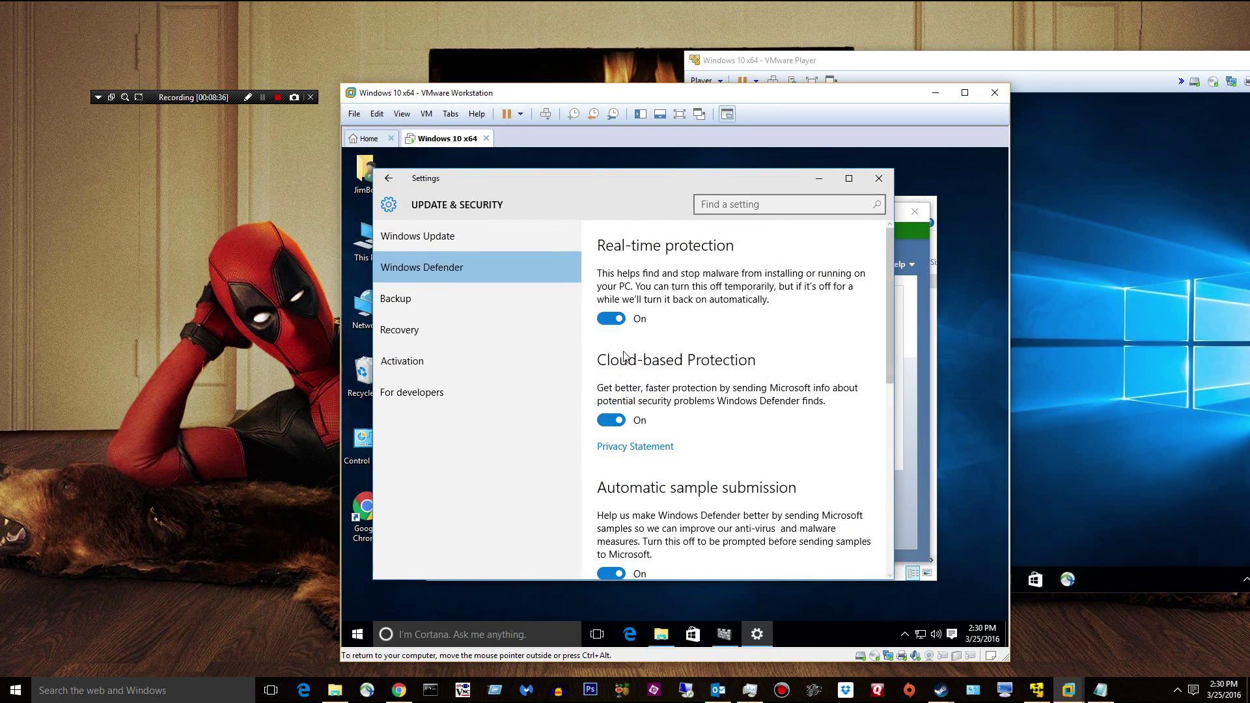
{"action": "left_click", "coordinate": [607, 319]}
{"action": "left_click", "coordinate": [607, 321]}
{"action": "left_click", "coordinate": [878, 178]}
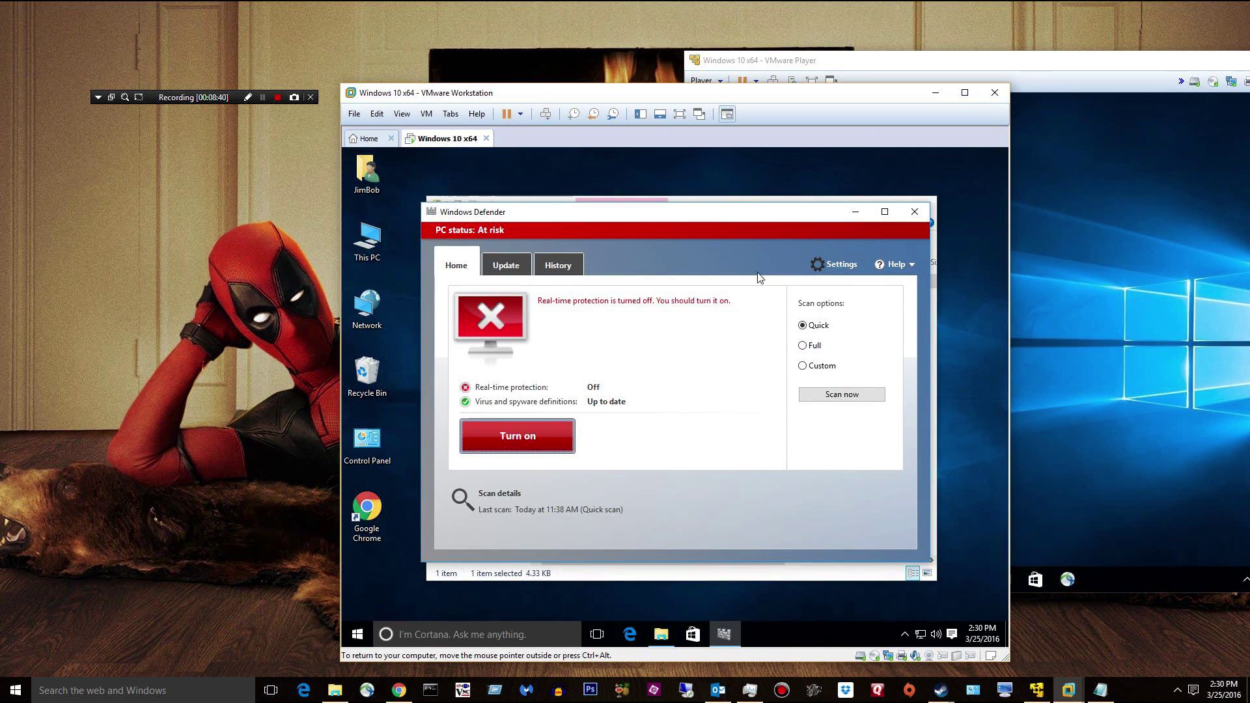
{"action": "left_click", "coordinate": [915, 212]}
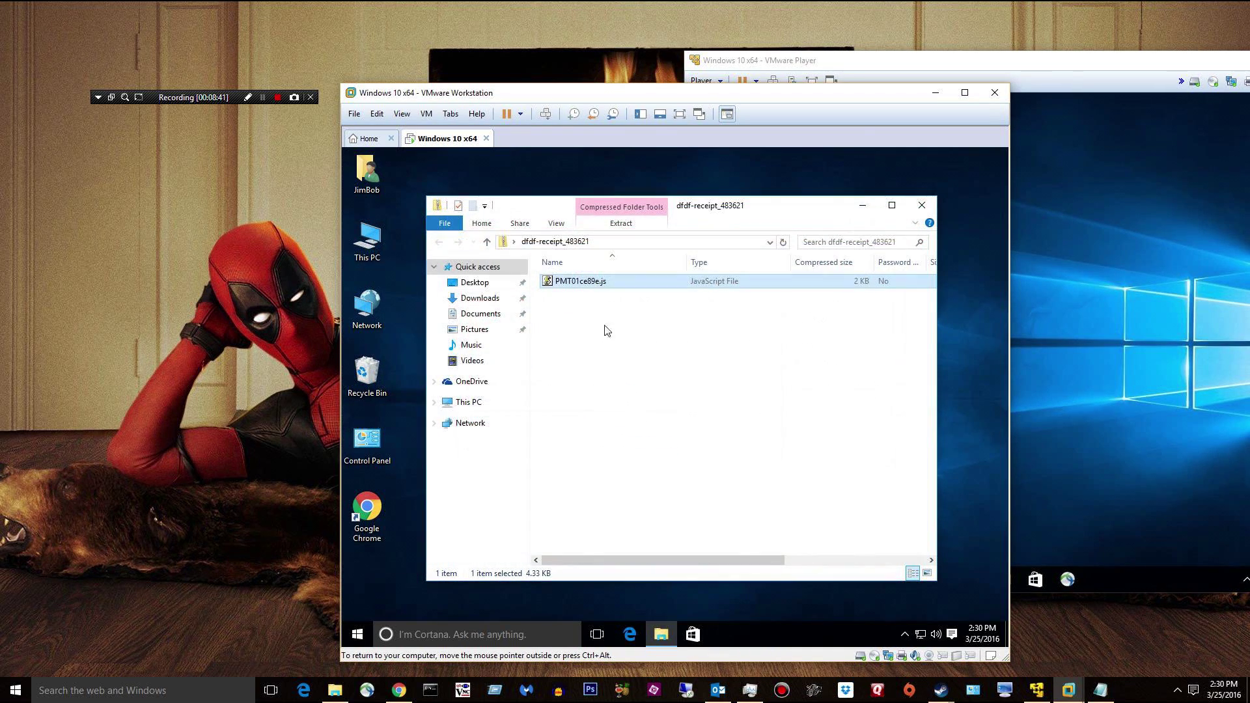
Step: Run PMT01ce89e.js from the archive, review its 18/56 VirusTotal detections, and delete it
{"action": "double_click", "coordinate": [600, 286]}
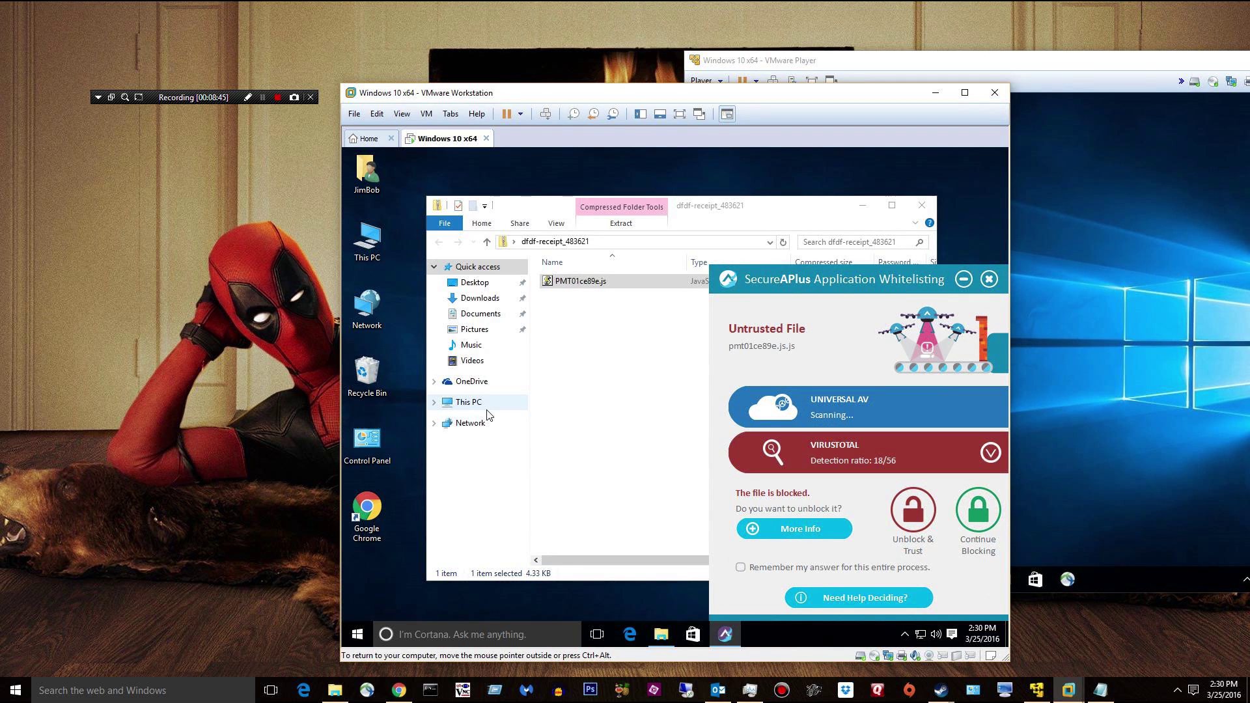
{"action": "left_click", "coordinate": [977, 449]}
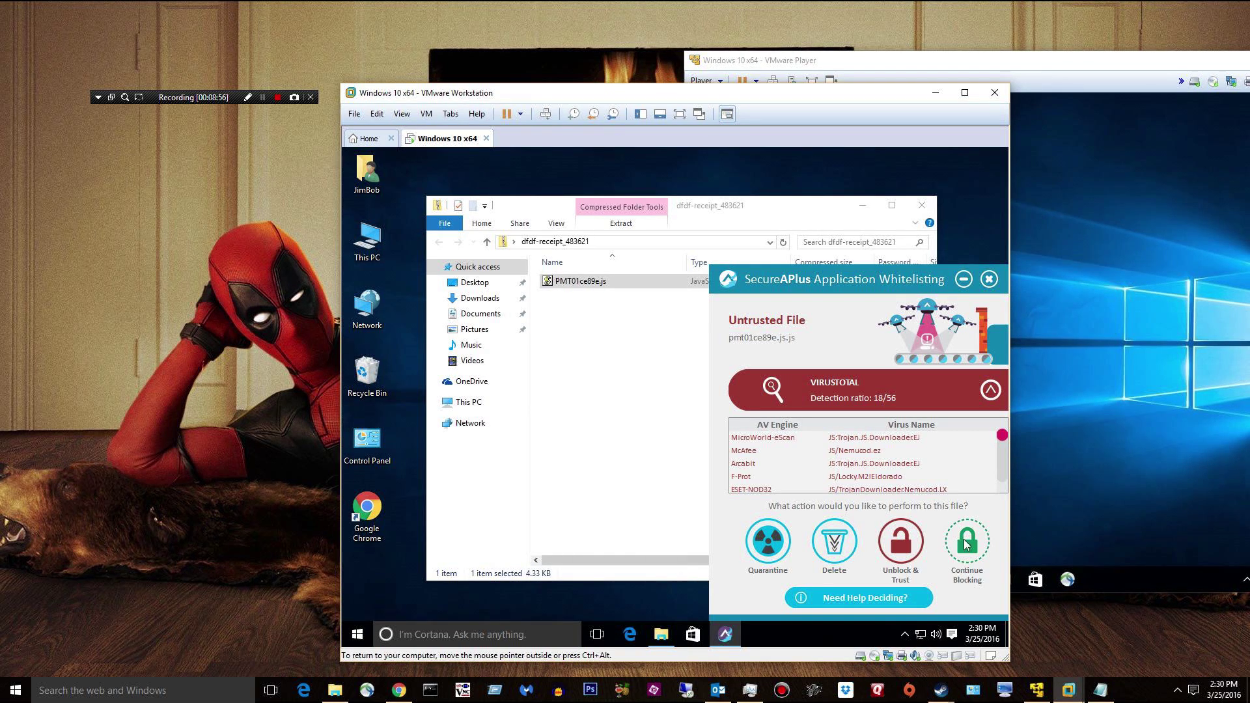
{"action": "left_click", "coordinate": [851, 545]}
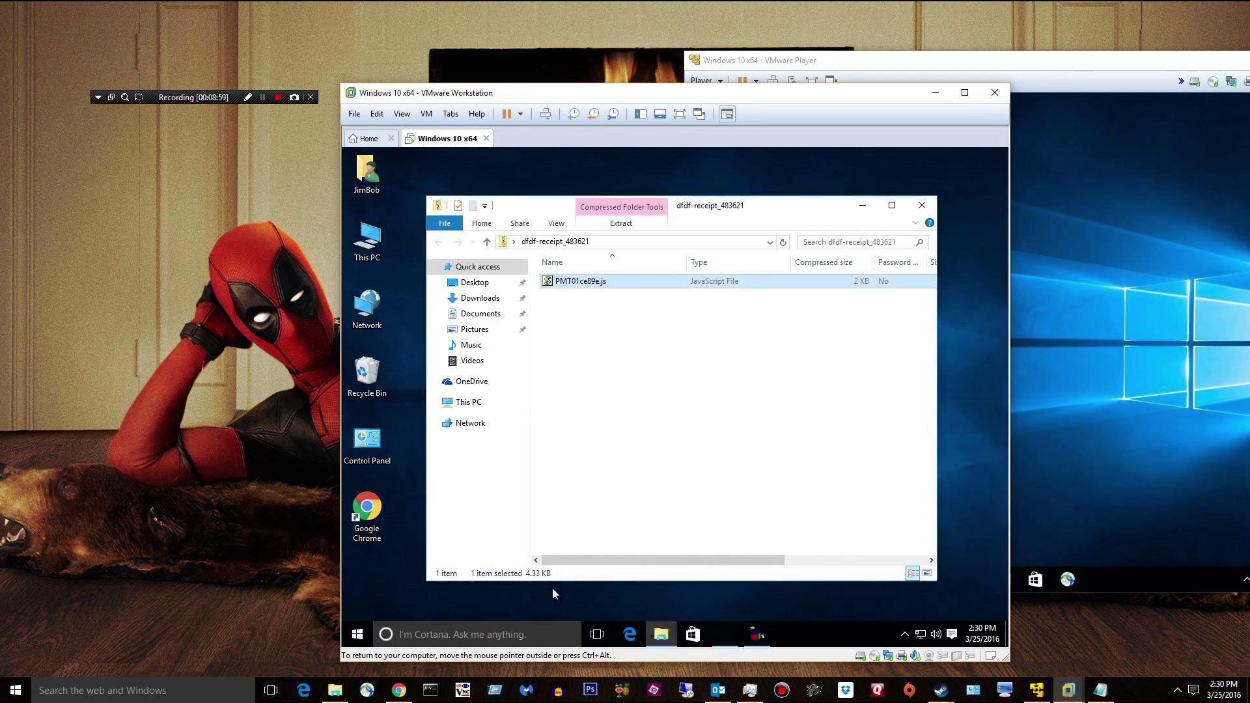
Step: Extract PMT01ce89e.js from the dfdf-receipt archive onto the desktop
{"action": "left_click", "coordinate": [922, 205]}
{"action": "left_click", "coordinate": [807, 440]}
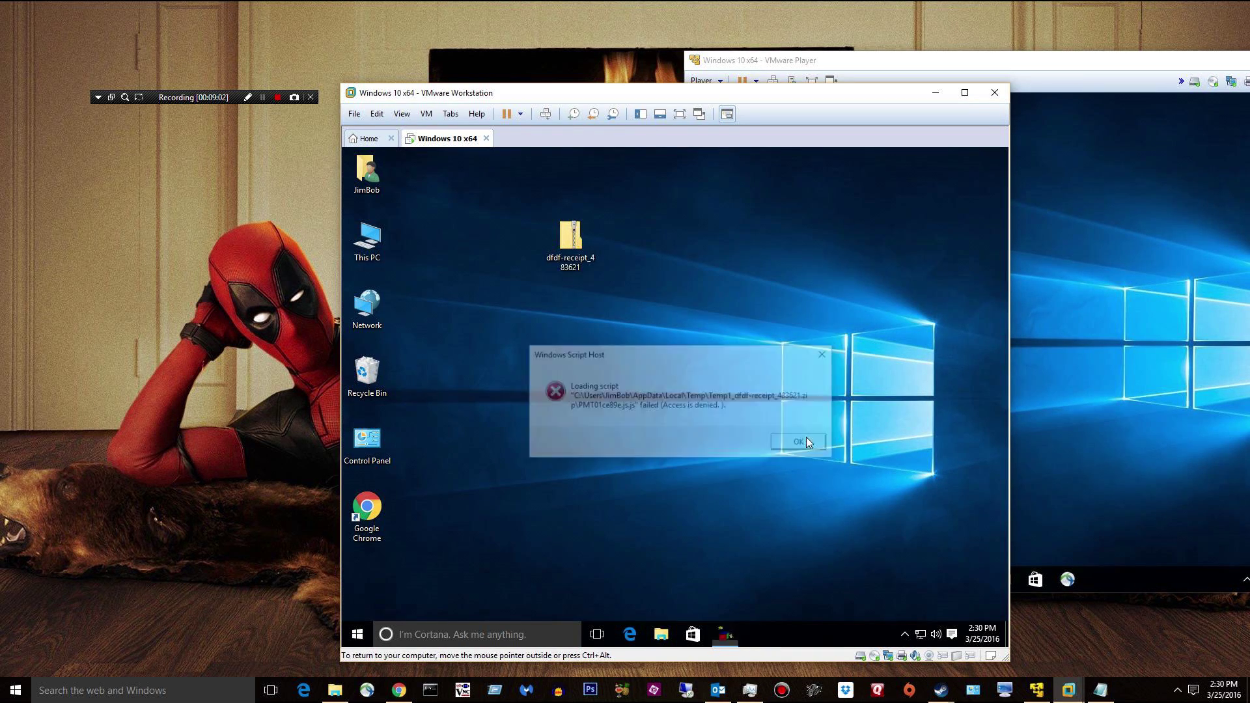
{"action": "key", "text": "Return"}
{"action": "left_click_drag", "start_coordinate": [574, 283], "coordinate": [966, 207]}
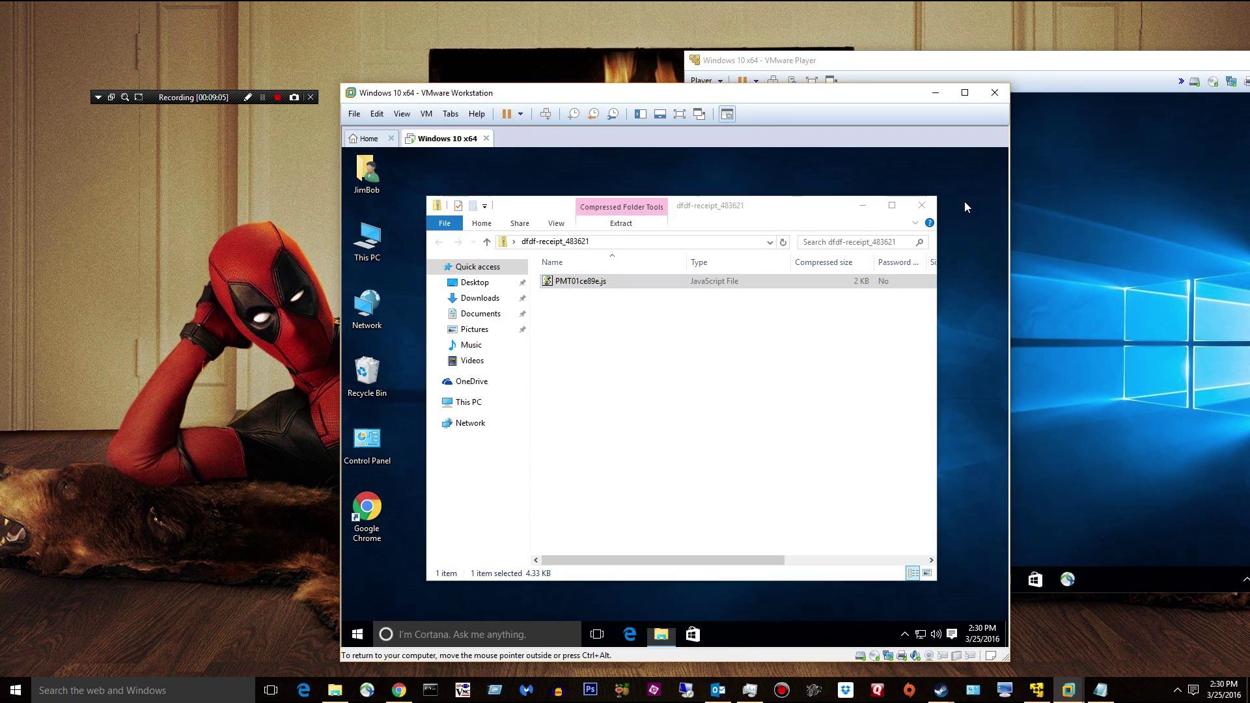
{"action": "left_click", "coordinate": [922, 205]}
Step: Run the desktop copy of PMT01ce89e.js and delete it from the SecureAPlus alert
{"action": "left_click", "coordinate": [376, 586]}
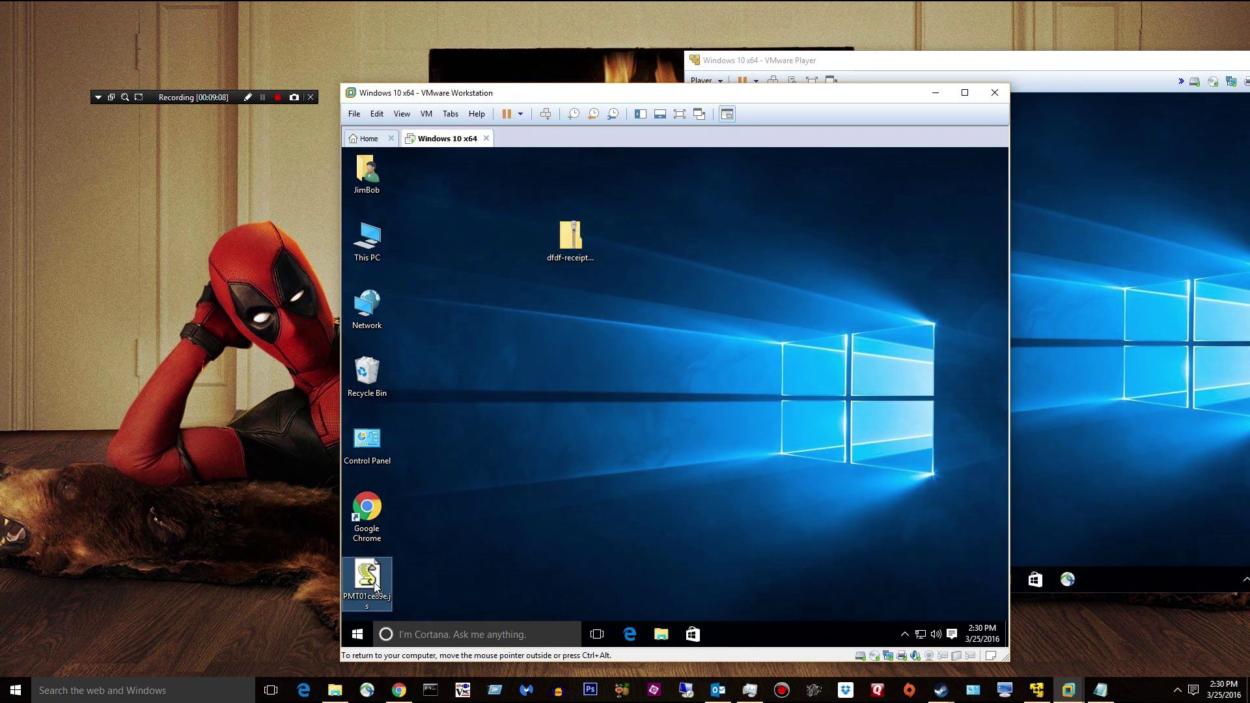
{"action": "double_click", "coordinate": [375, 585]}
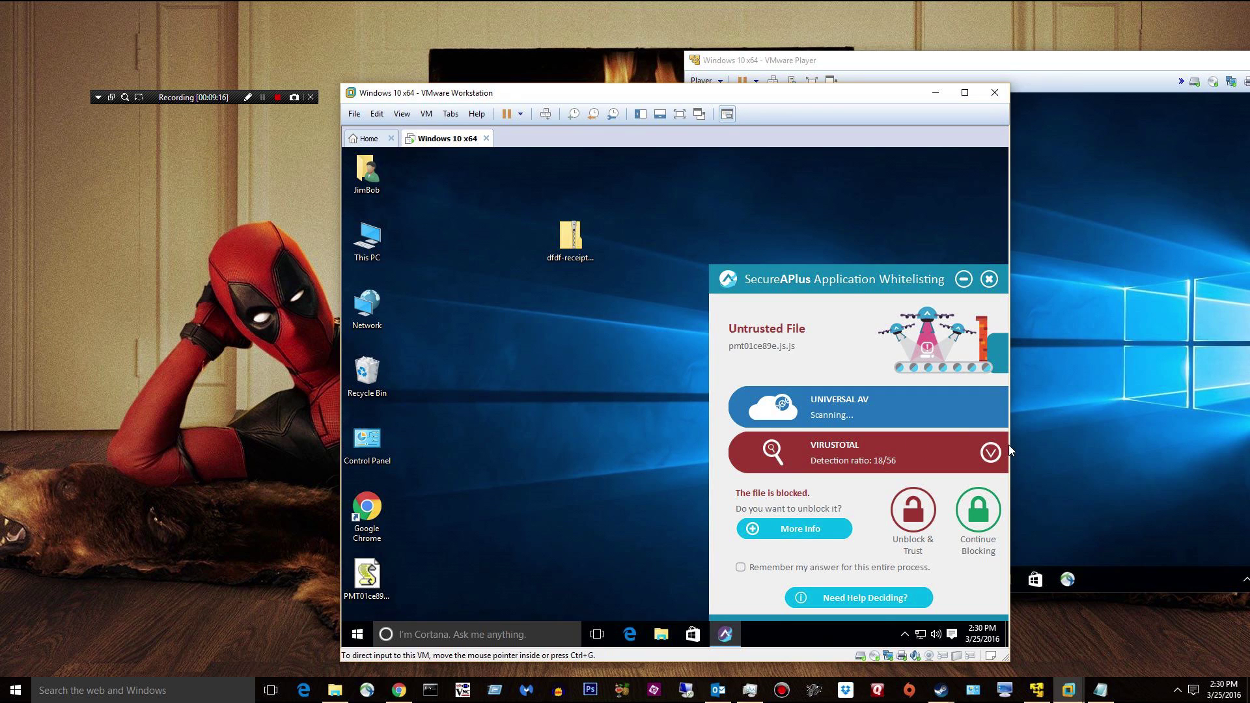
{"action": "left_click", "coordinate": [990, 454]}
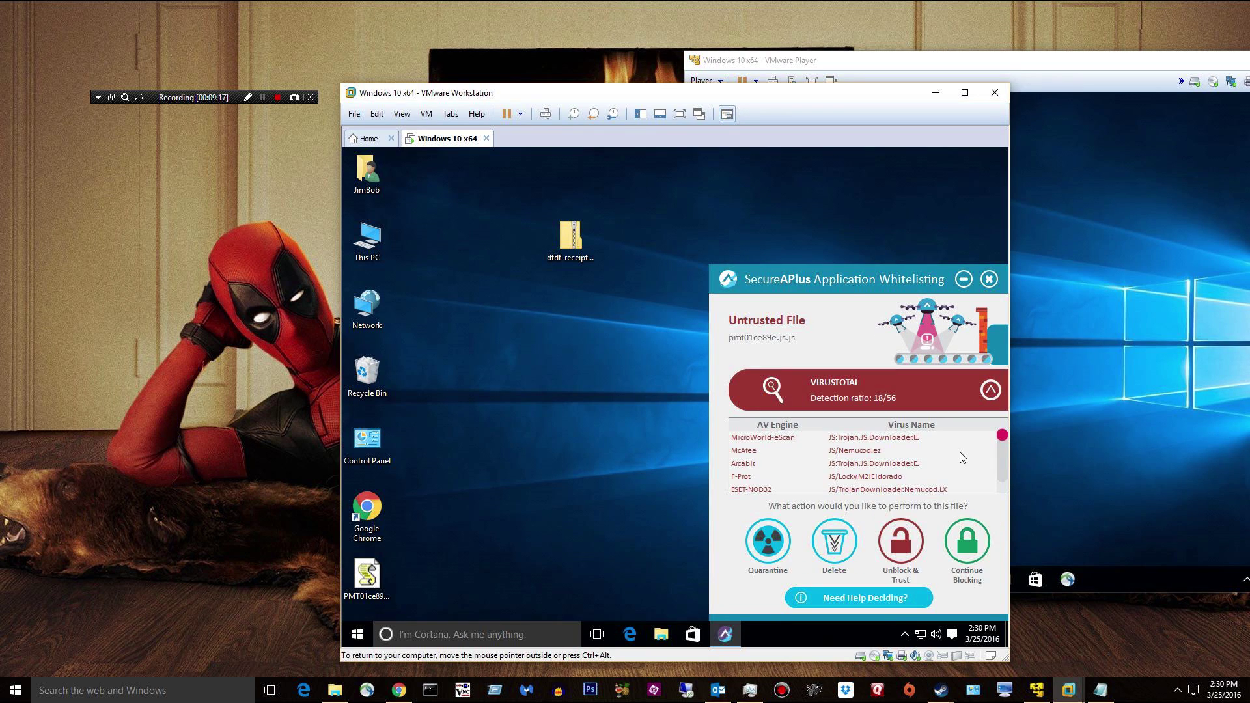
{"action": "left_click", "coordinate": [836, 544]}
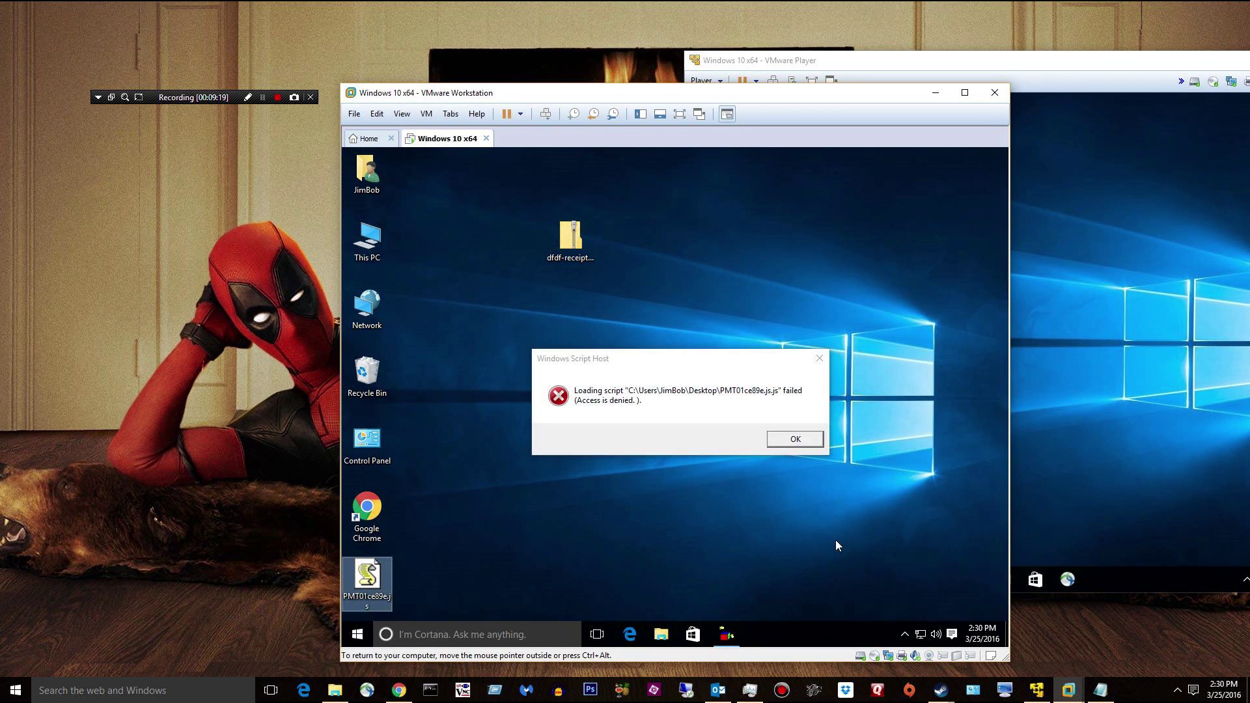
{"action": "left_click", "coordinate": [792, 440]}
Step: Run the script again, keep it blocked, then recycle it along with the dfdf-receipt zip
{"action": "left_click_drag", "start_coordinate": [356, 573], "coordinate": [559, 304]}
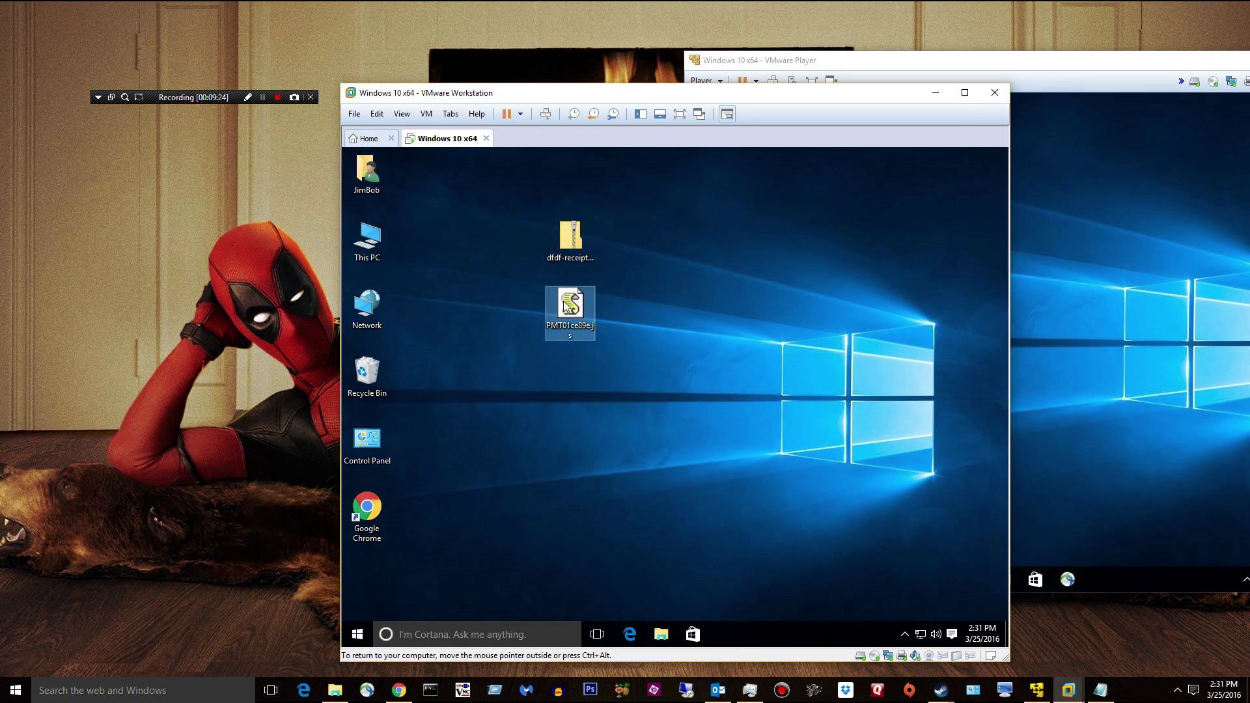
{"action": "double_click", "coordinate": [564, 306]}
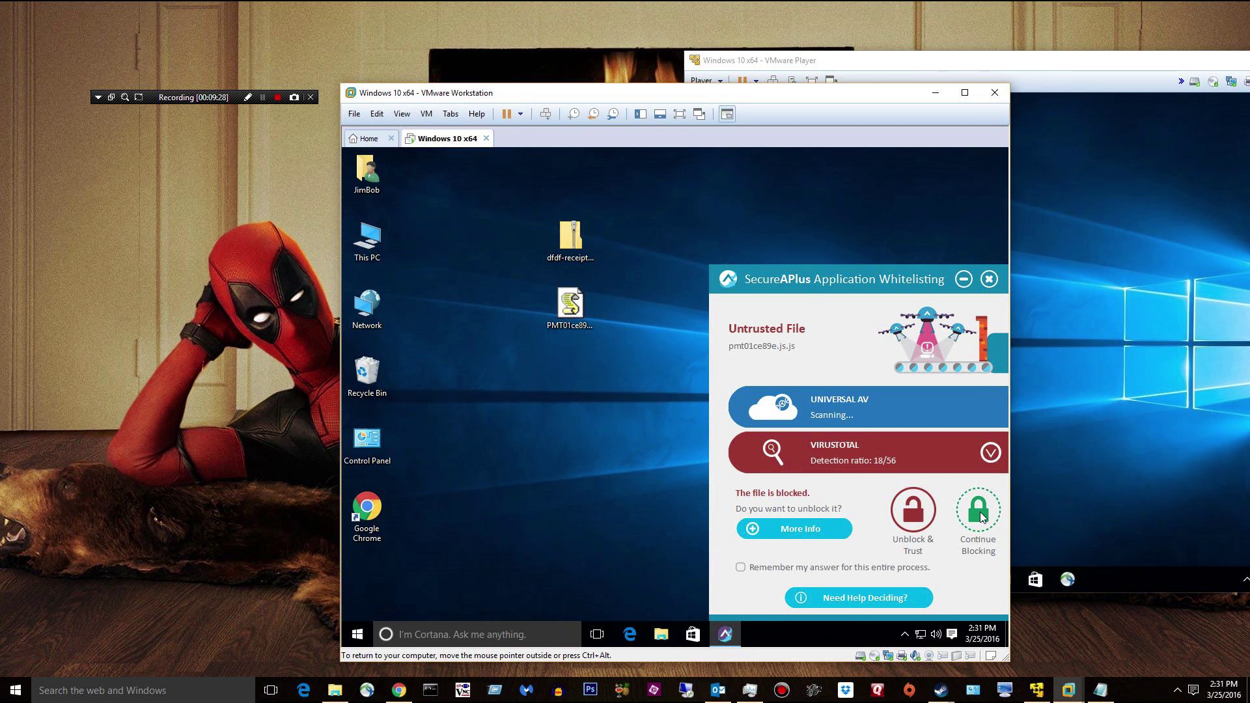
{"action": "left_click", "coordinate": [980, 512]}
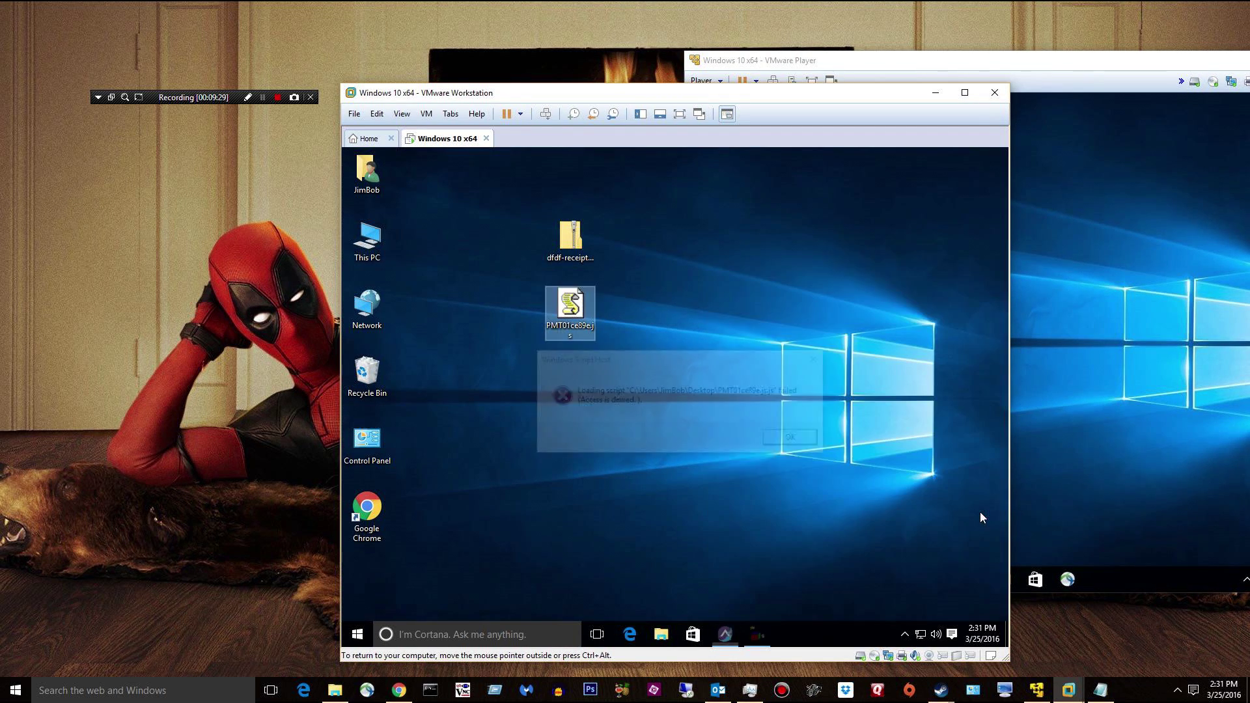
{"action": "left_click", "coordinate": [815, 435]}
{"action": "left_click_drag", "start_coordinate": [547, 264], "coordinate": [383, 396]}
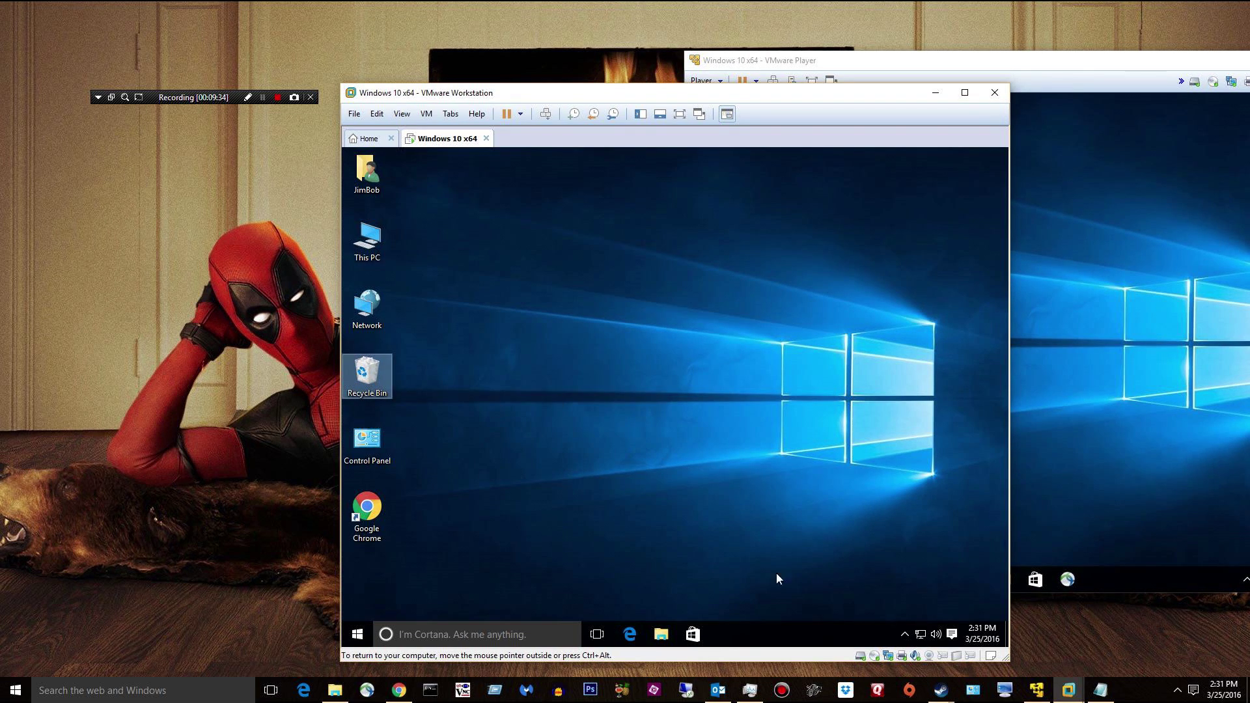
{"action": "left_click", "coordinate": [904, 634]}
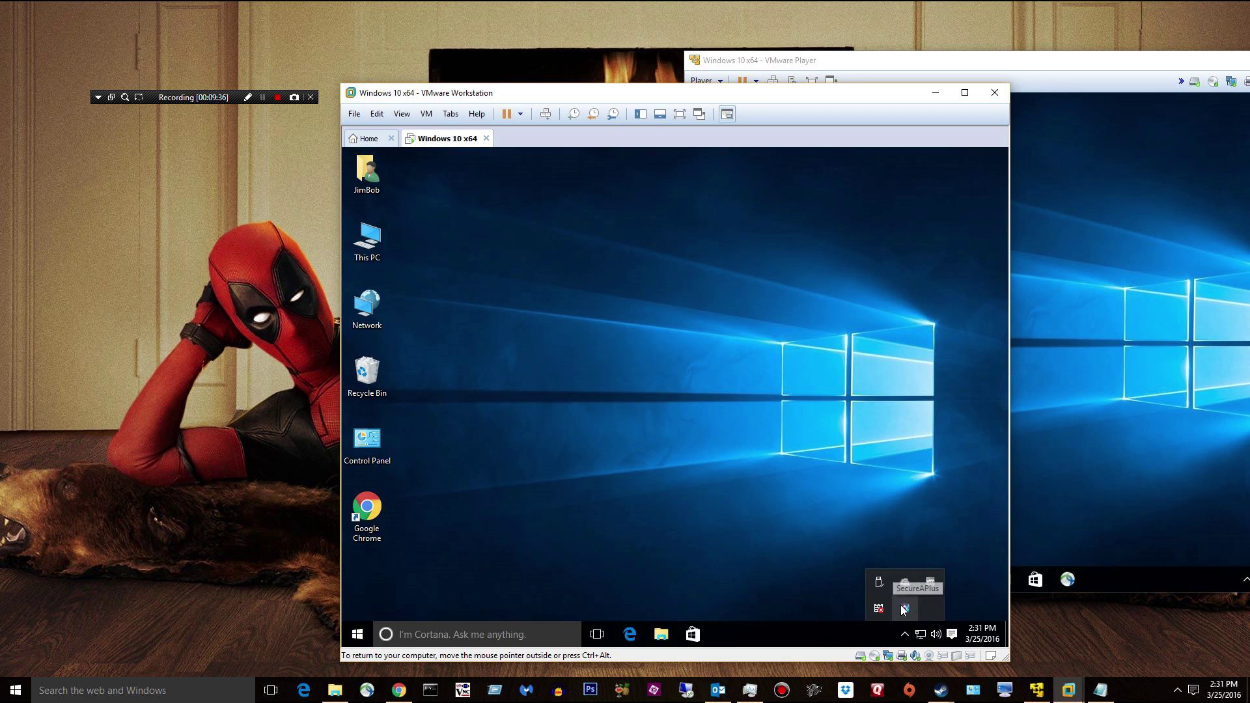
{"action": "left_click", "coordinate": [905, 608]}
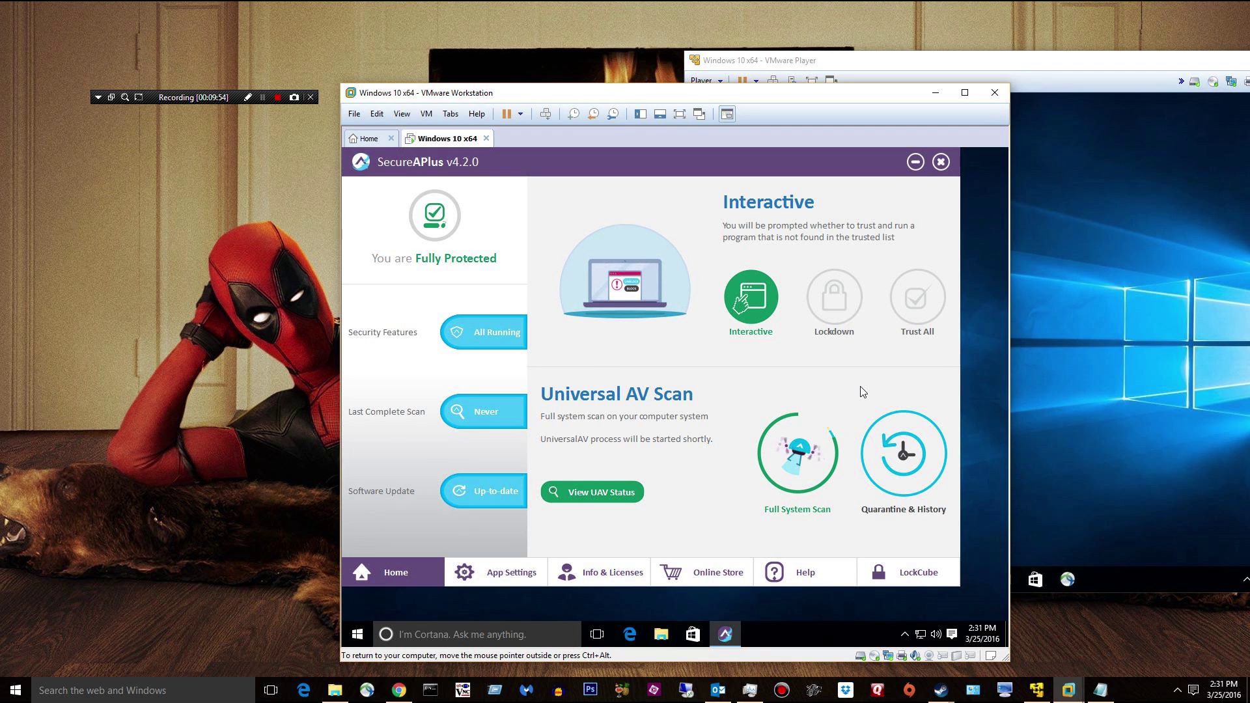
{"action": "left_click", "coordinate": [942, 162]}
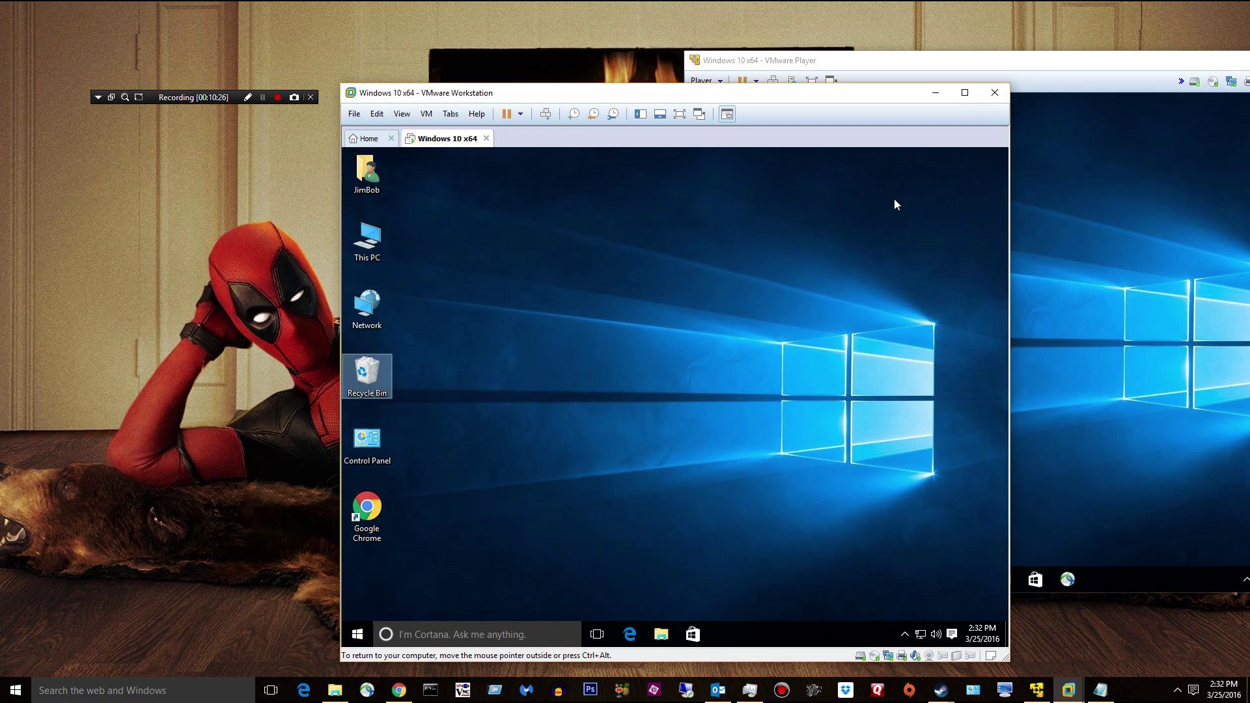
{"action": "left_click_drag", "start_coordinate": [764, 92], "coordinate": [727, 101]}
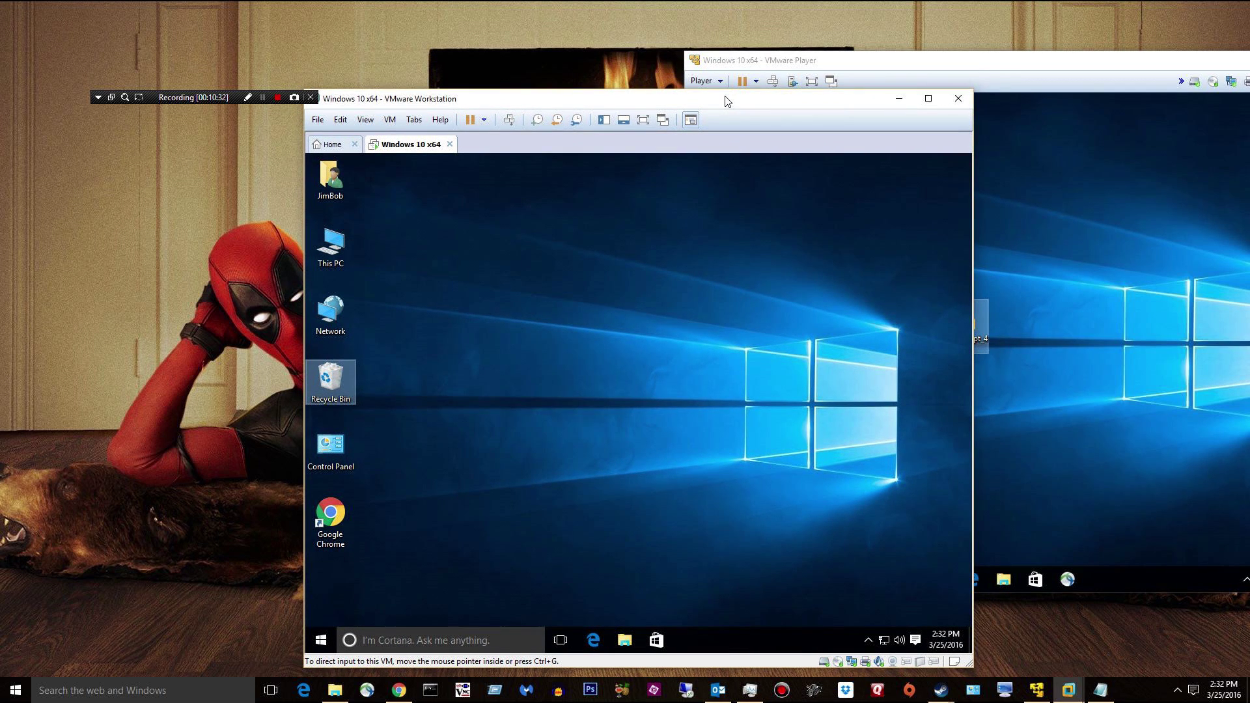